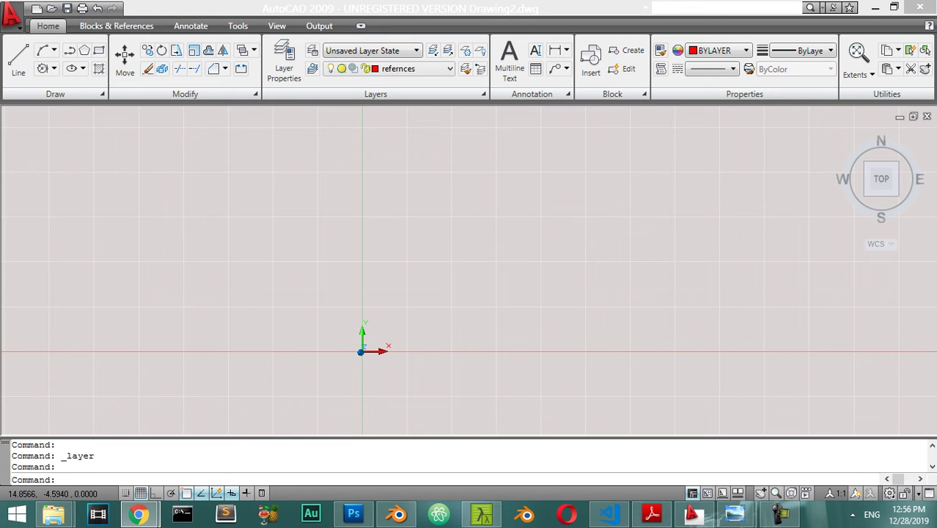
Examine the reference picture of the 3D part's bent strips in the photo viewer, and return to the drawing.
left_click(778, 513)
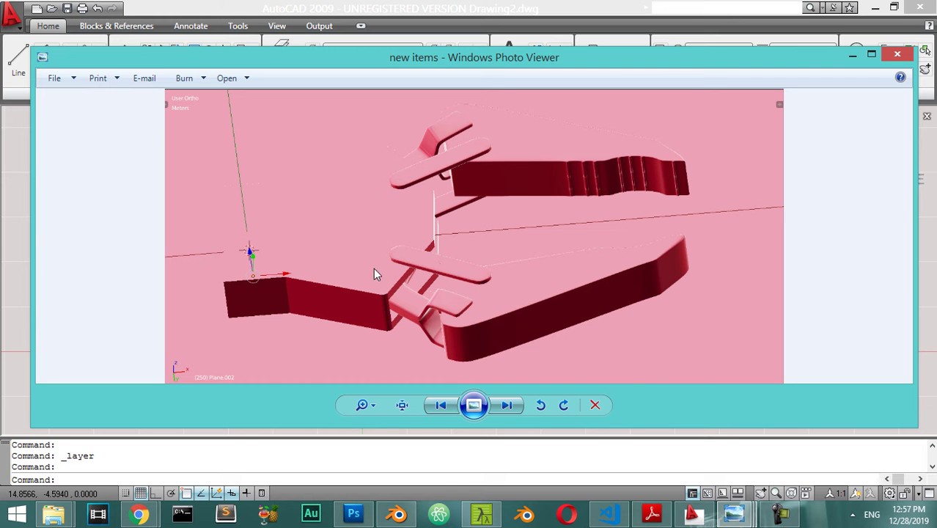
scroll(424, 275, "up", 1)
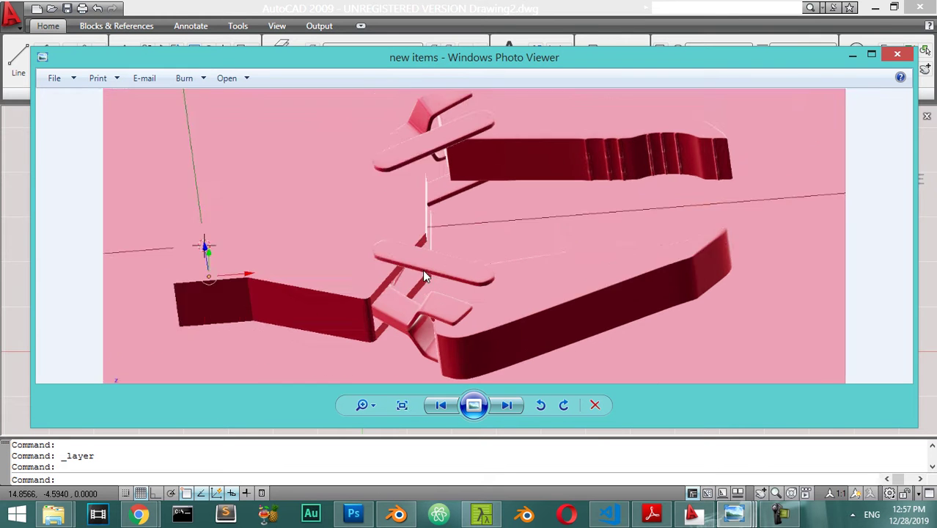
scroll(424, 272, "up", 4)
scroll(423, 272, "down", 3)
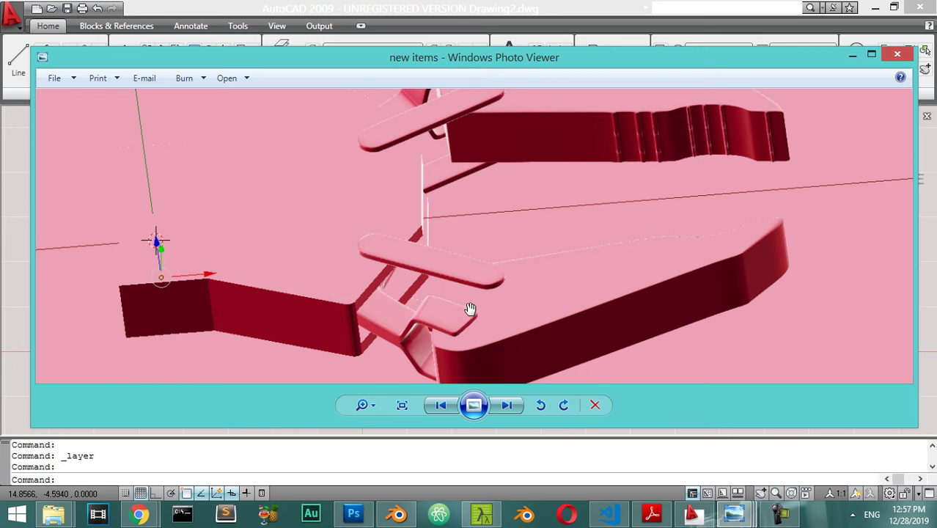
scroll(439, 266, "down", 2)
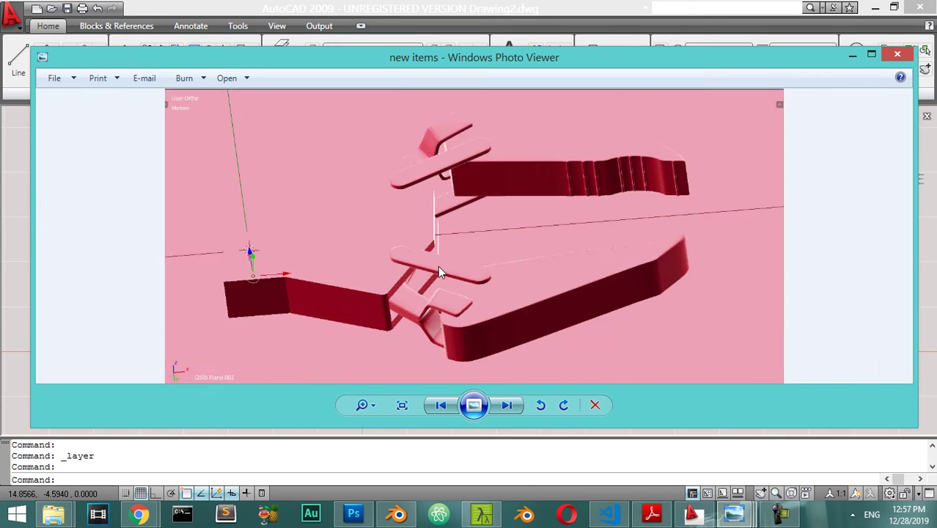
scroll(438, 268, "up", 3)
scroll(436, 118, "down", 1)
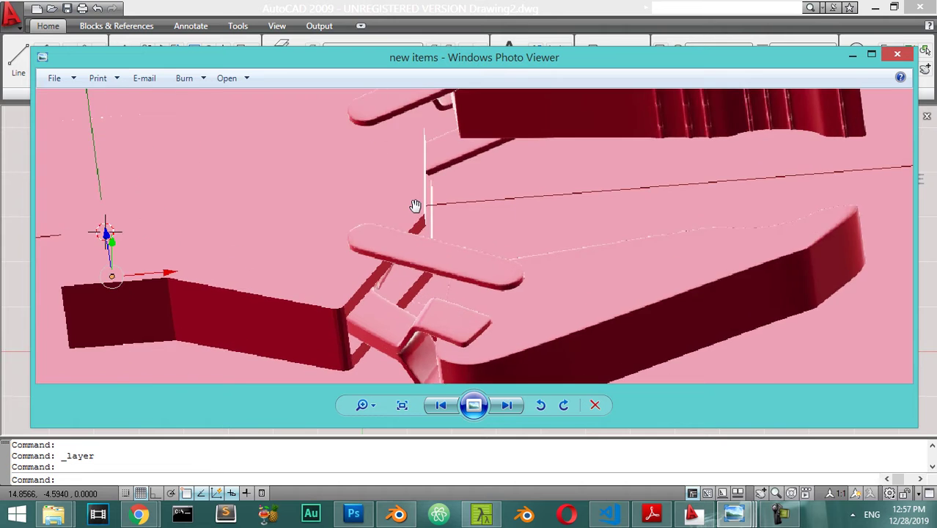
scroll(414, 206, "down", 2)
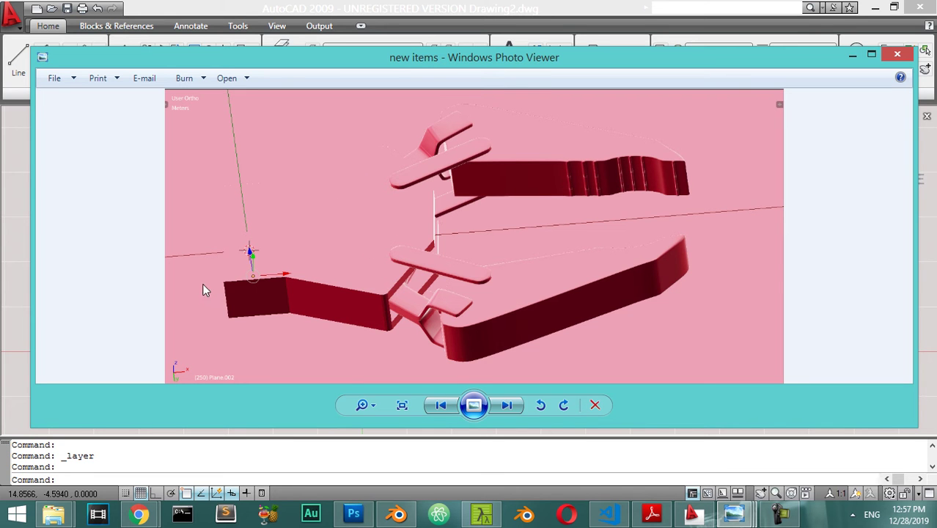
left_click(851, 55)
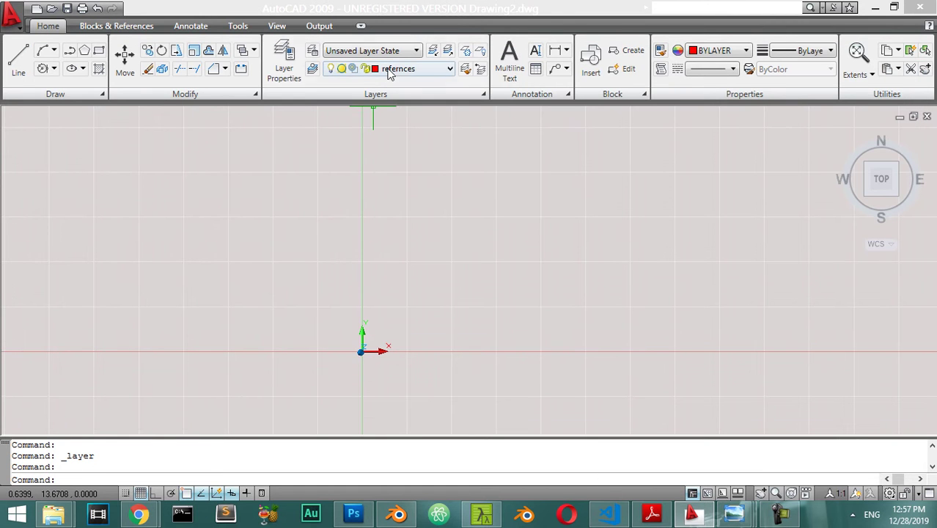
Draw a horizontal line from the origin 0,0 to 100,0 on the red reference layer.
type("l")
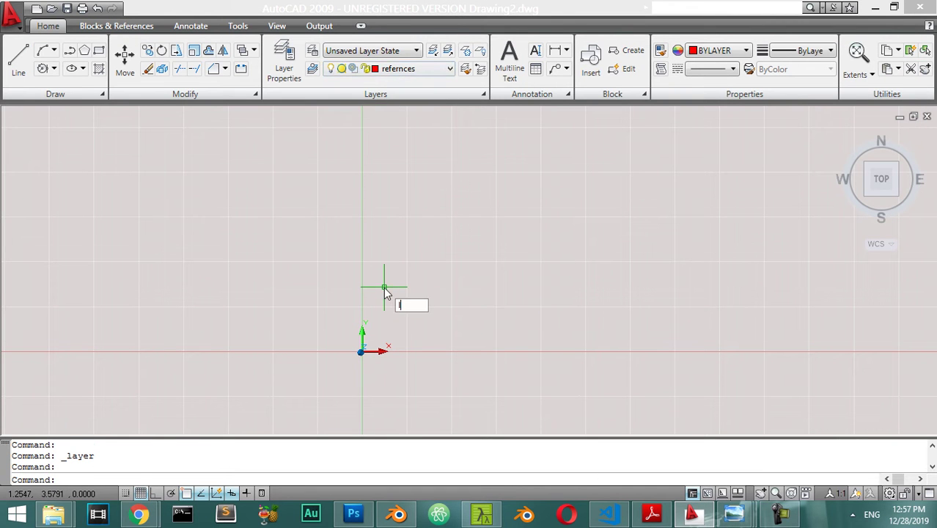
key("Return")
type("0,0")
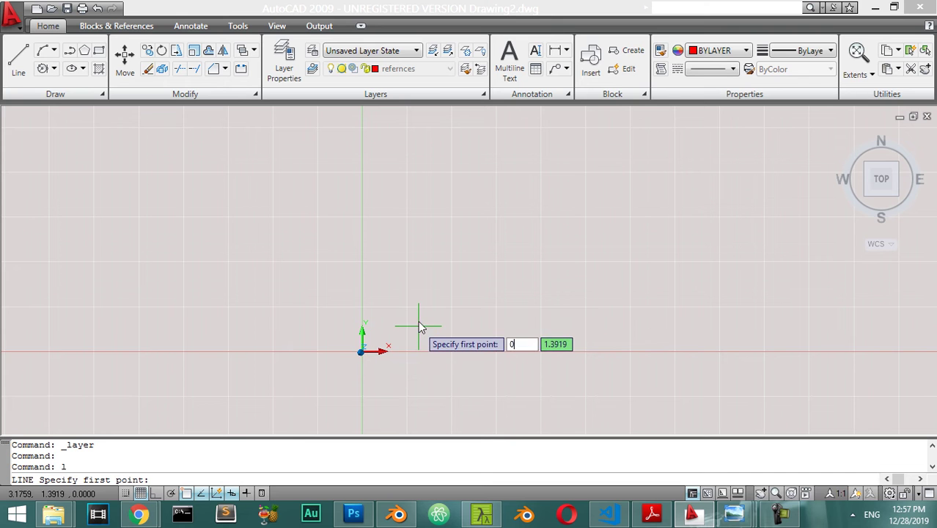
key("Return")
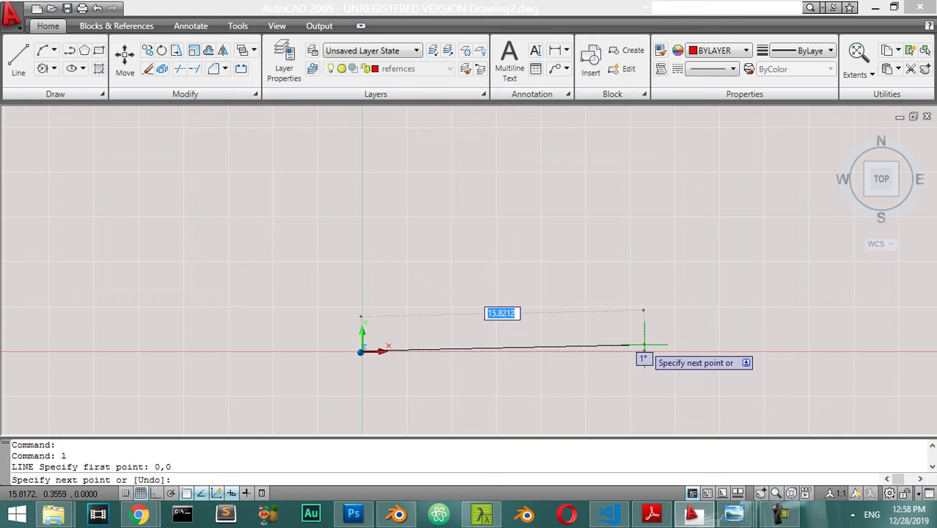
type("100")
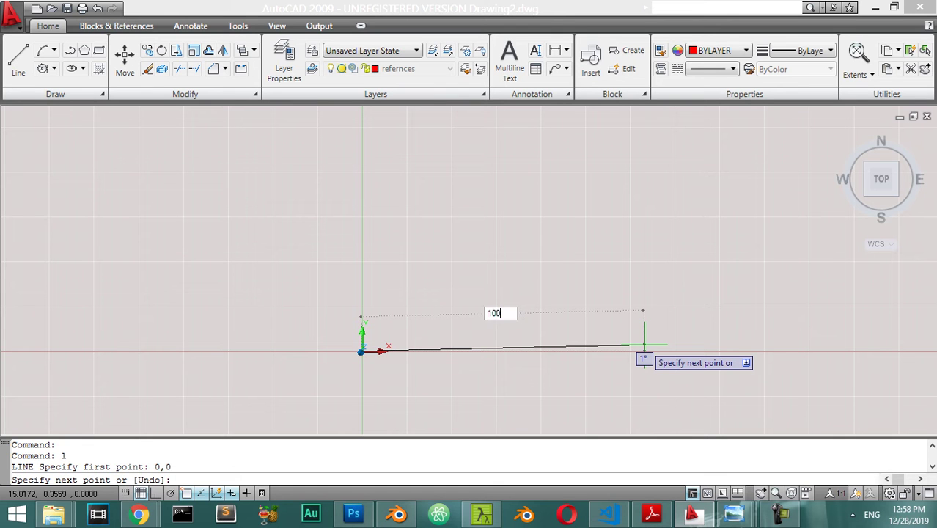
type(",0")
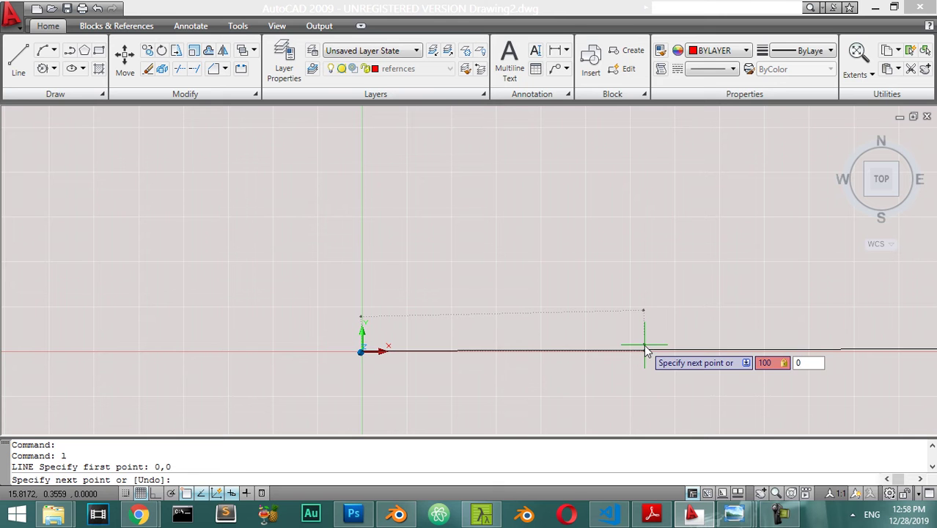
key("Return")
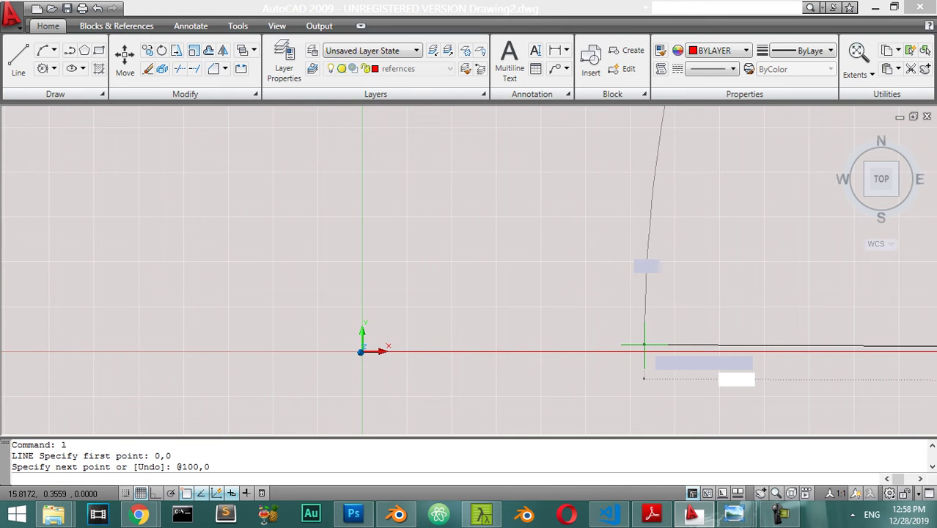
key("Return")
scroll(531, 305, "down", 3)
scroll(538, 305, "down", 2)
middle_click_drag(539, 299, 576, 302)
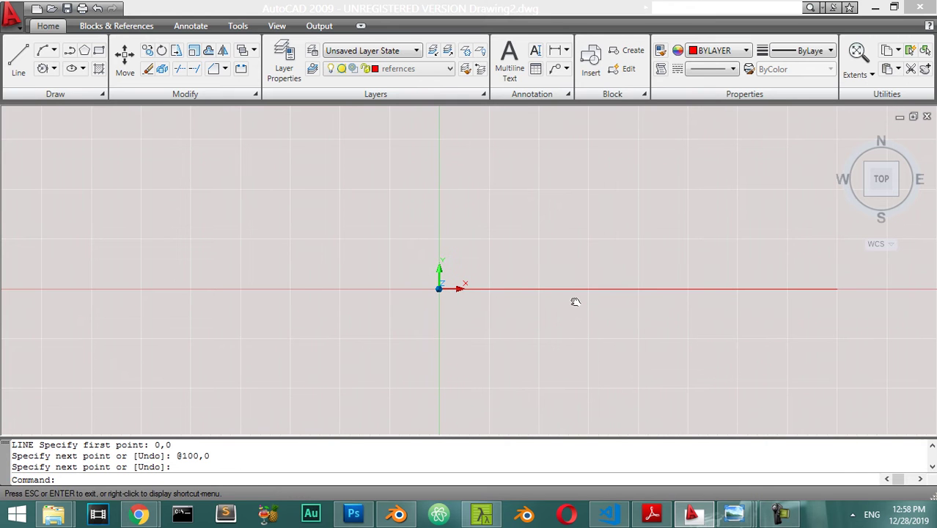
scroll(585, 318, "up", 2)
left_click(598, 301)
left_click(585, 318)
scroll(579, 314, "down", 2)
key("Escape")
left_click(590, 276)
left_click(532, 318)
key("Escape")
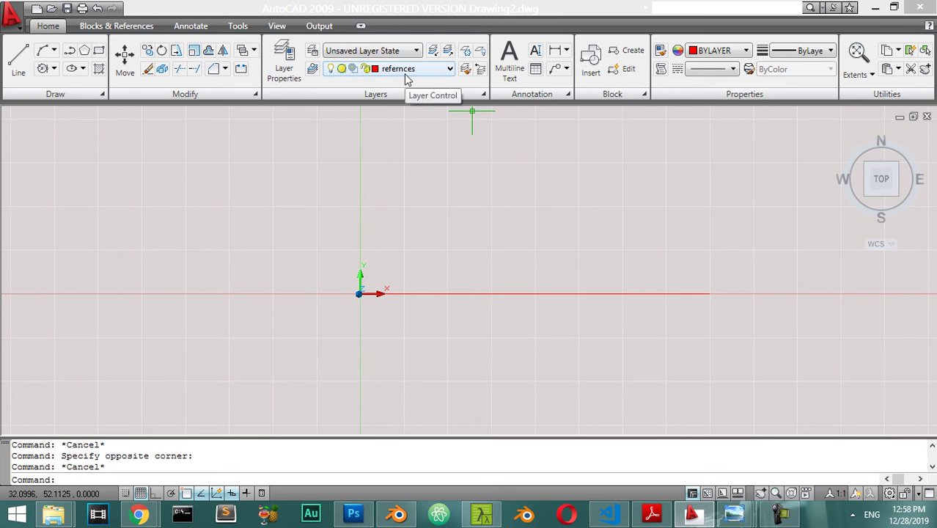
Offset the horizontal line by 25 to both sides, one copy above it and one below.
left_click(556, 252)
left_click(482, 329)
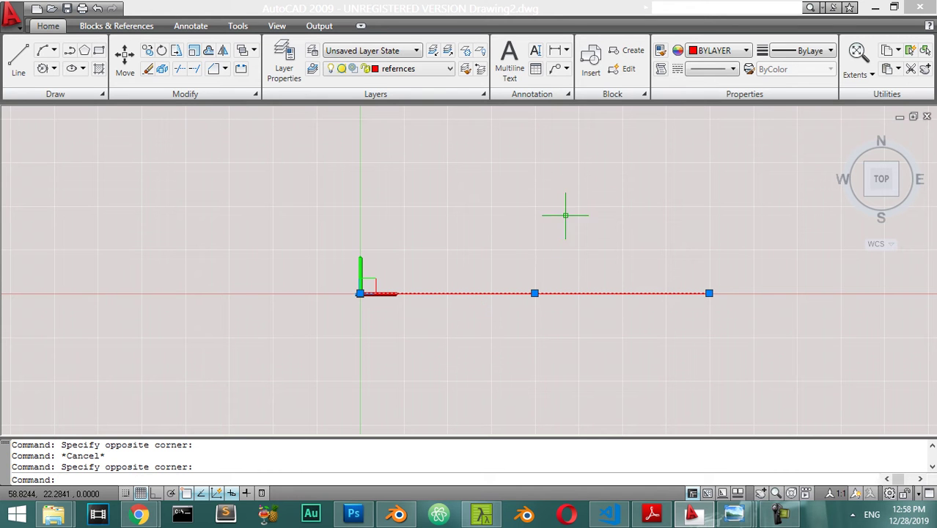
type("o")
key("Return")
type("25")
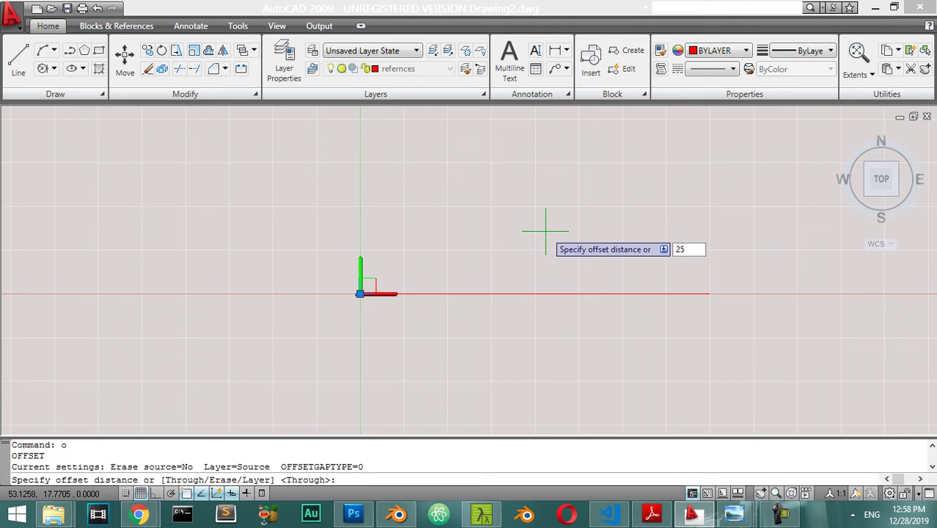
key("Return")
left_click(510, 196)
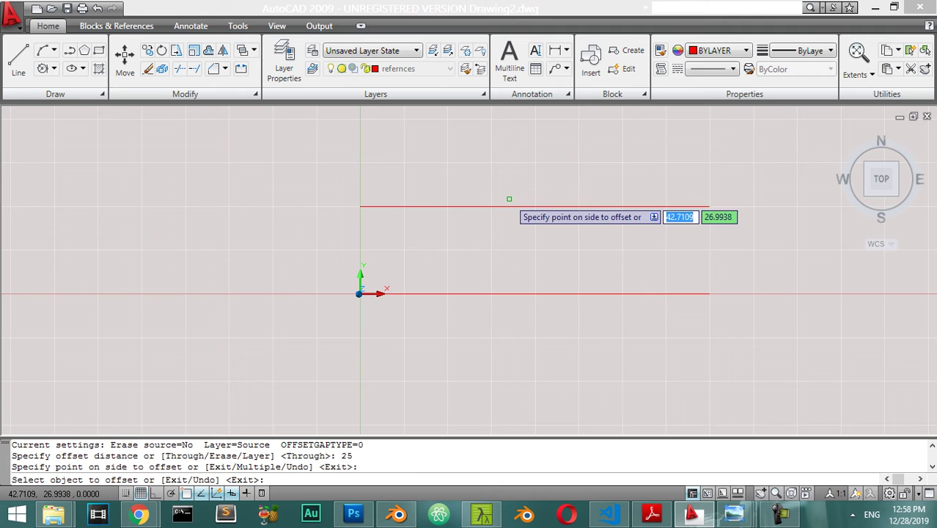
left_click(505, 294)
left_click(496, 338)
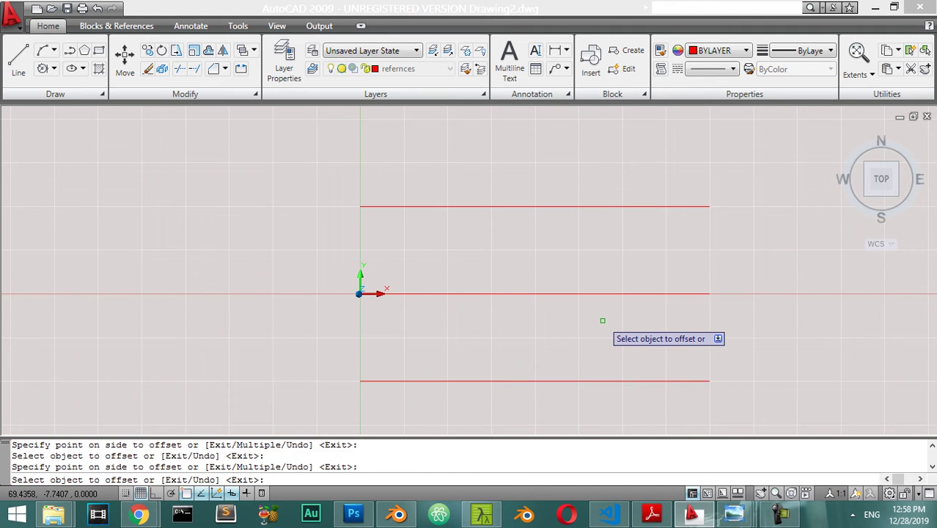
key("Return")
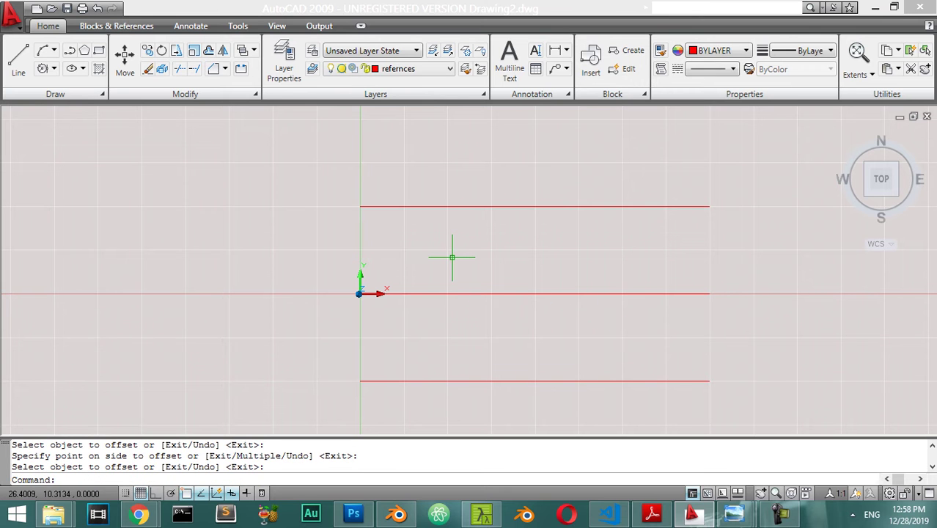
Draw a vertical line joining the left endpoints of the lower and upper horizontal lines.
type("l")
key("Return")
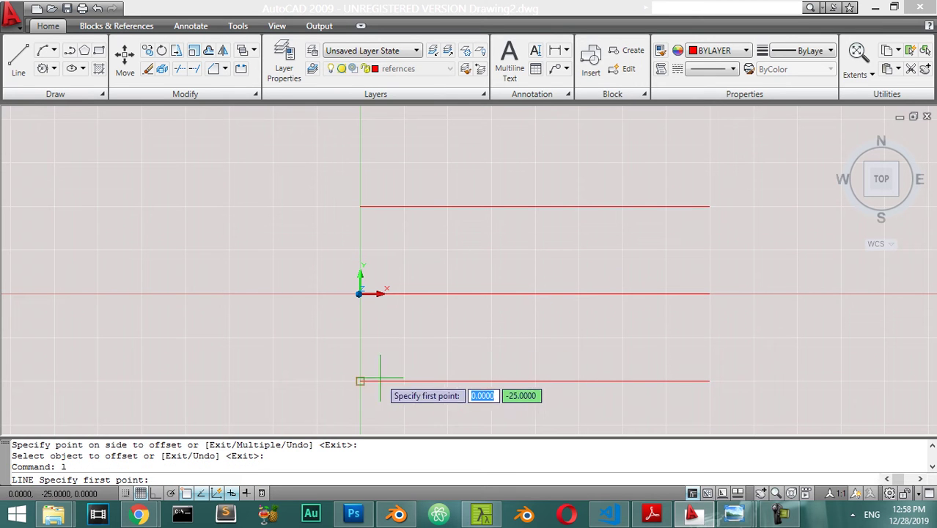
left_click(360, 380)
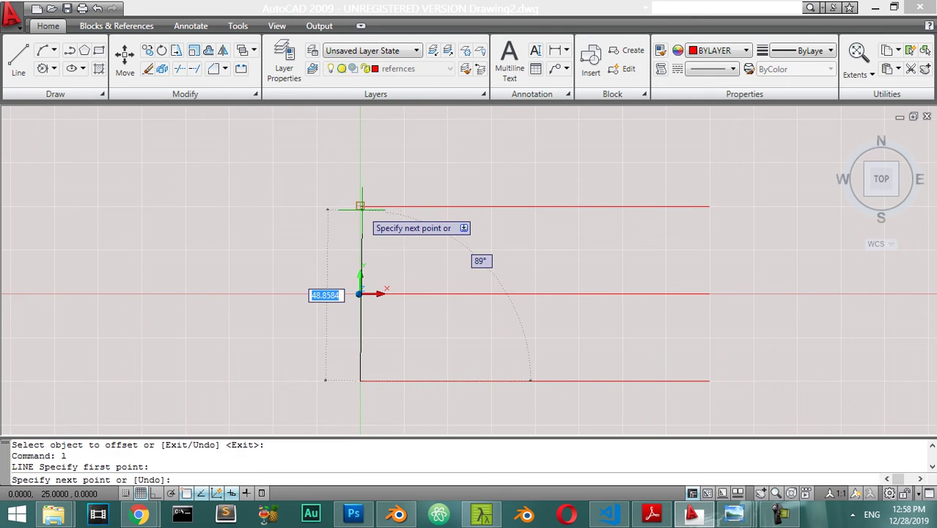
left_click(360, 206)
key("Return")
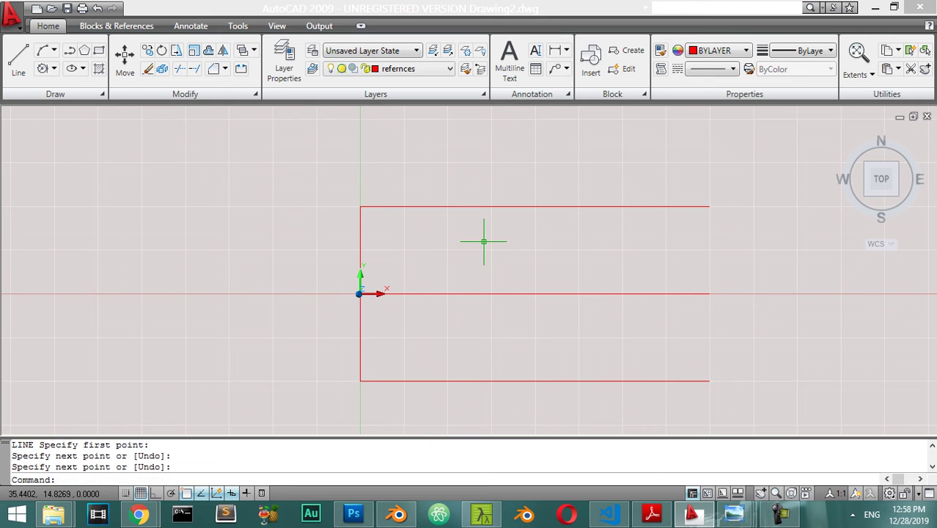
Offset the vertical line through the origin by 25 towards the inside of the reference frame.
left_click(403, 341)
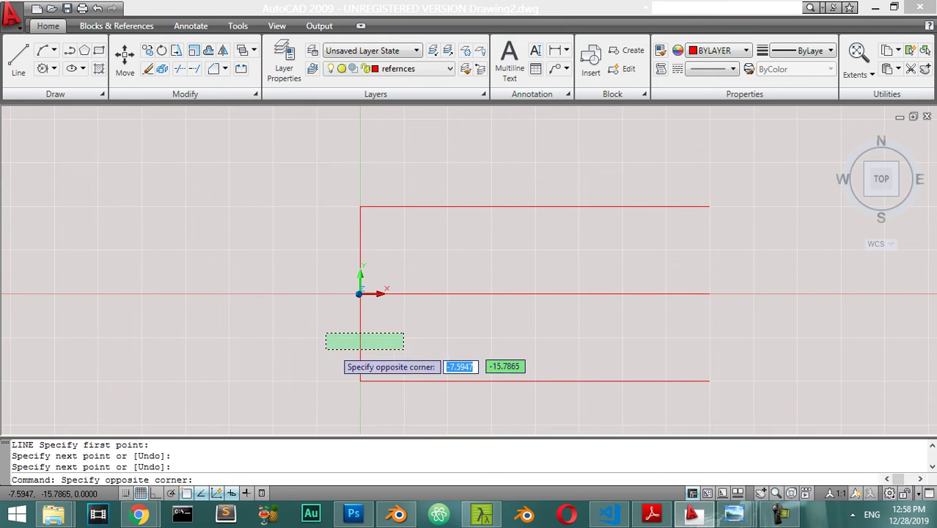
left_click(356, 334)
type("o")
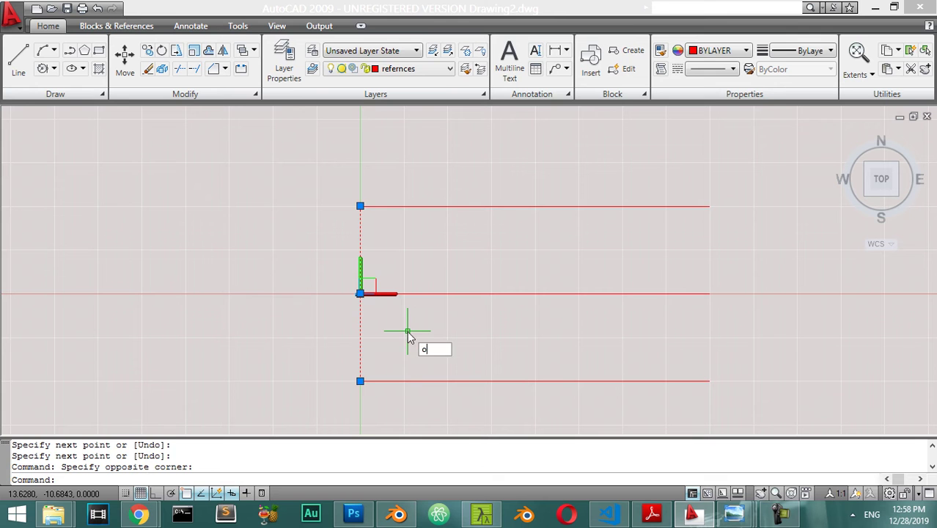
key("Return")
type("25")
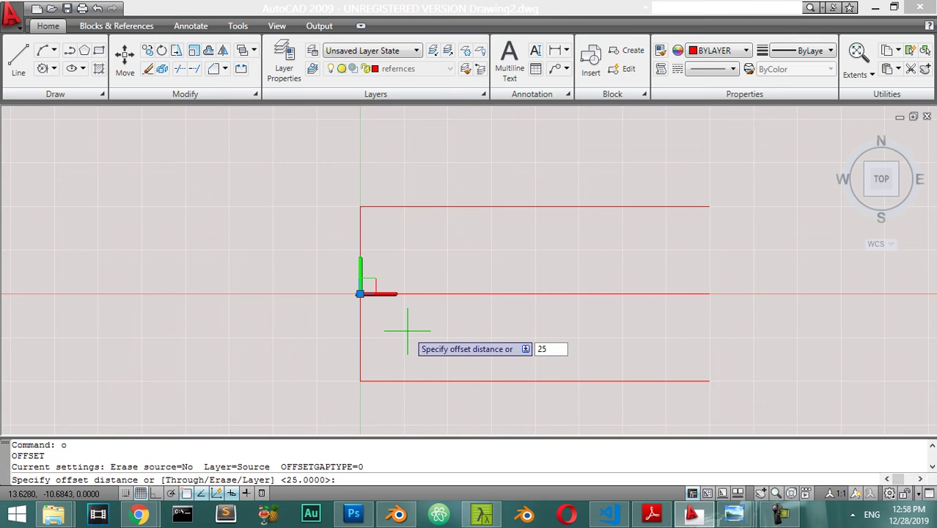
key("Return")
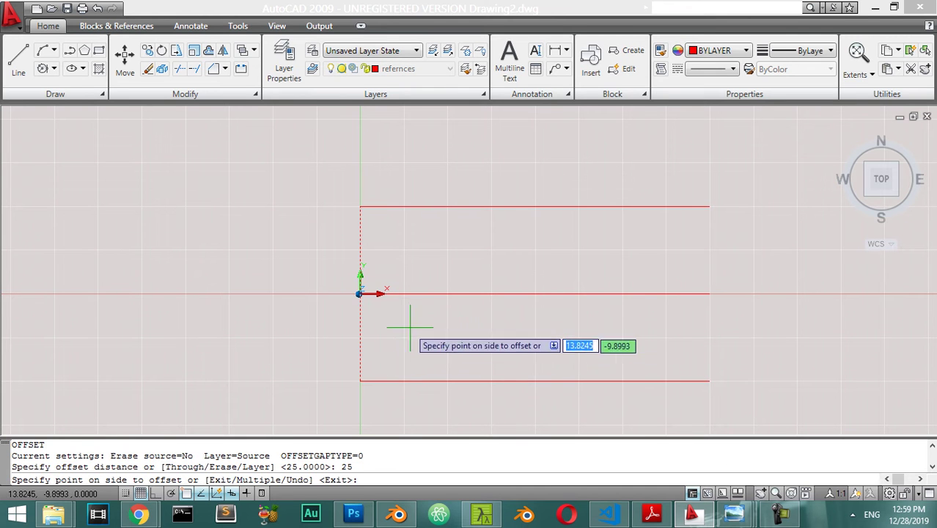
left_click(439, 323)
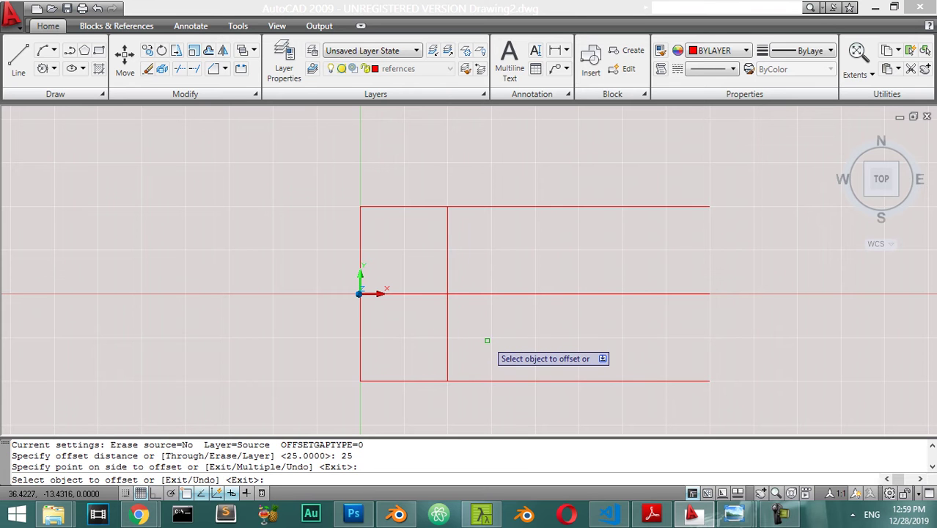
key("Return")
left_click(359, 328)
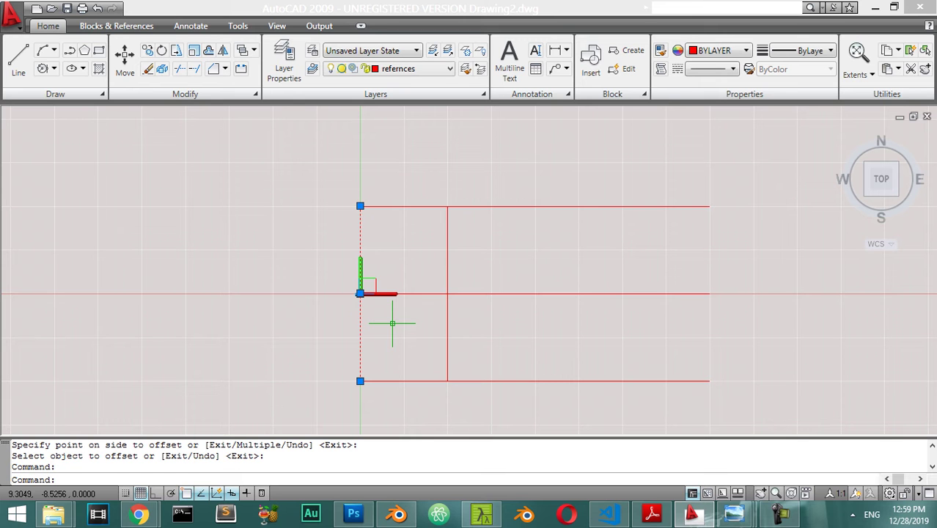
key("Escape")
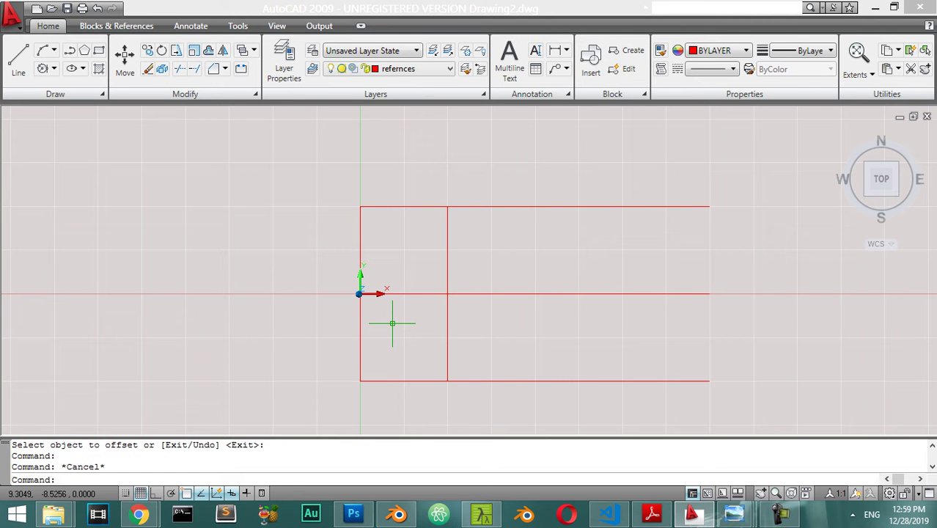
left_click(394, 324)
left_click(307, 360)
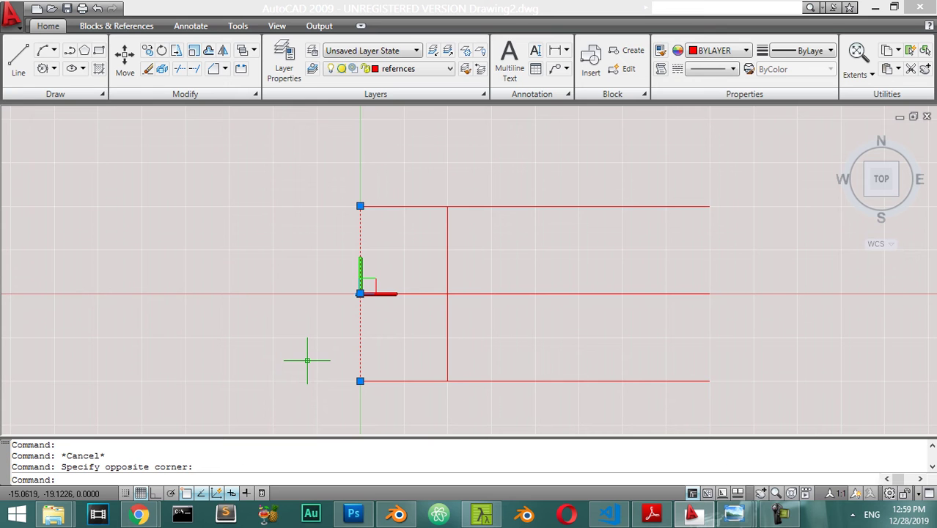
key("Escape")
left_click(395, 311)
left_click(315, 347)
key("Escape")
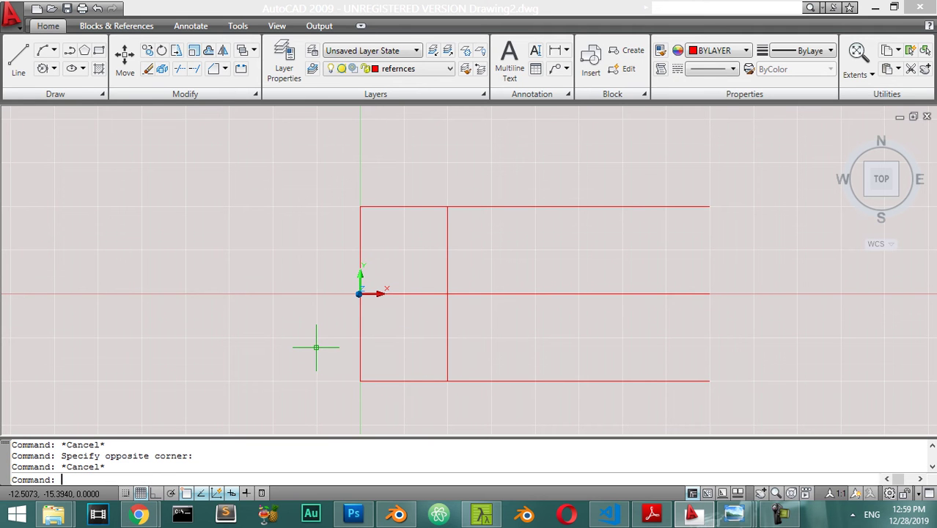
Draw a 70-unit line at 30° upward from the upper end of the inner vertical line.
scroll(424, 249, "down", 1)
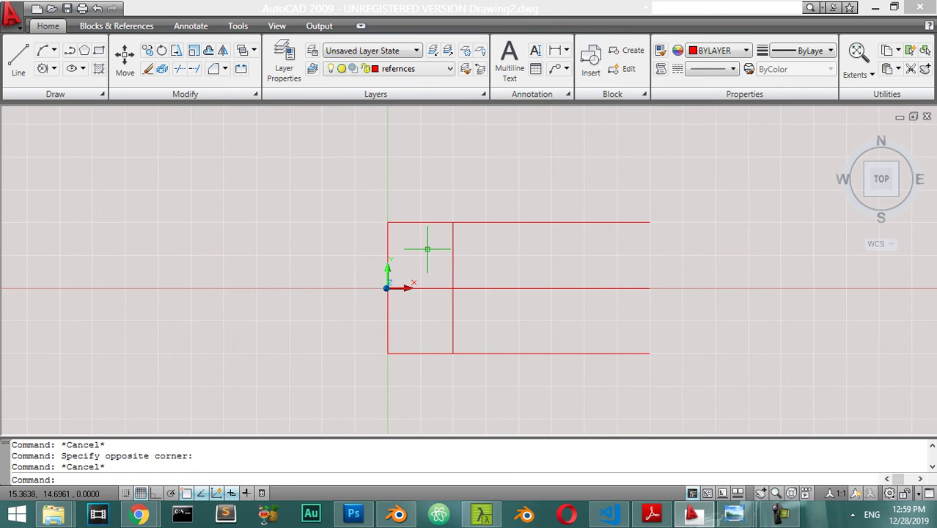
middle_click_drag(443, 241, 323, 300)
key("Escape")
scroll(378, 294, "up", 1)
scroll(376, 294, "down", 1)
type("l")
key("Return")
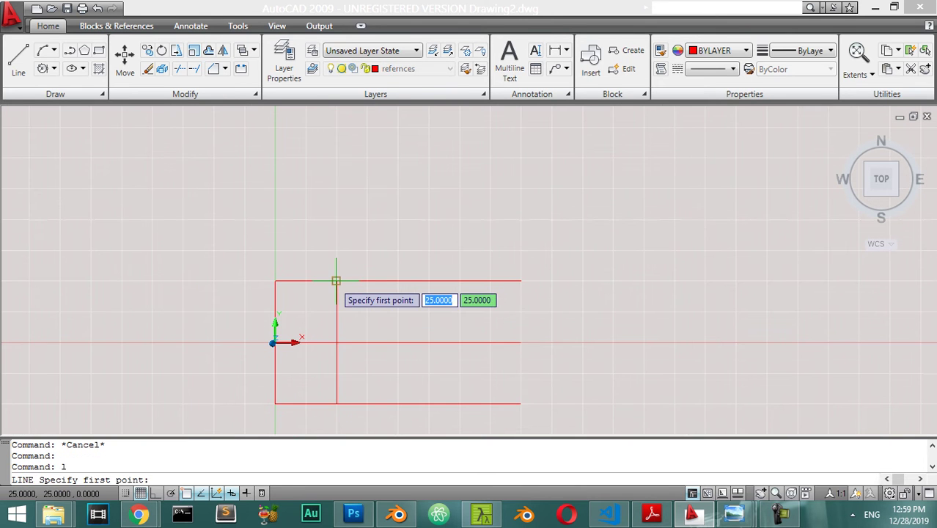
left_click(336, 280)
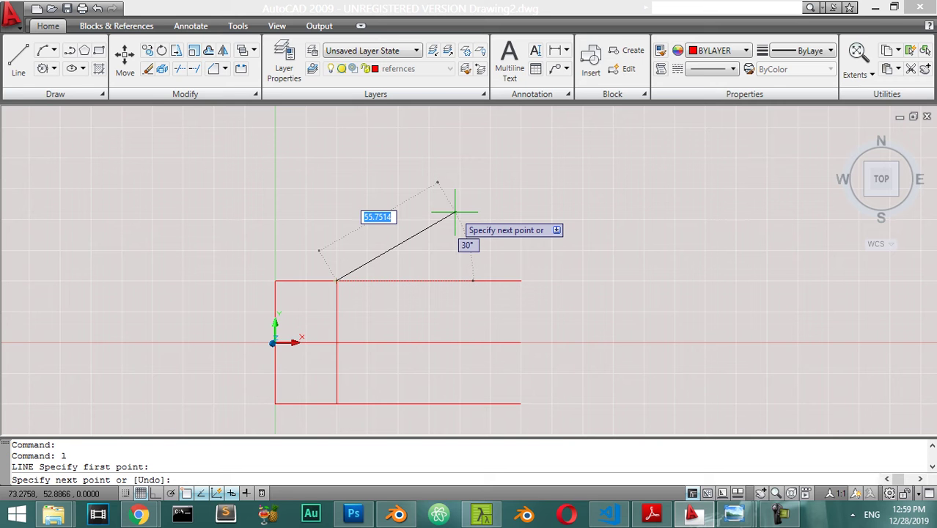
type("70")
key("Return")
key("Return")
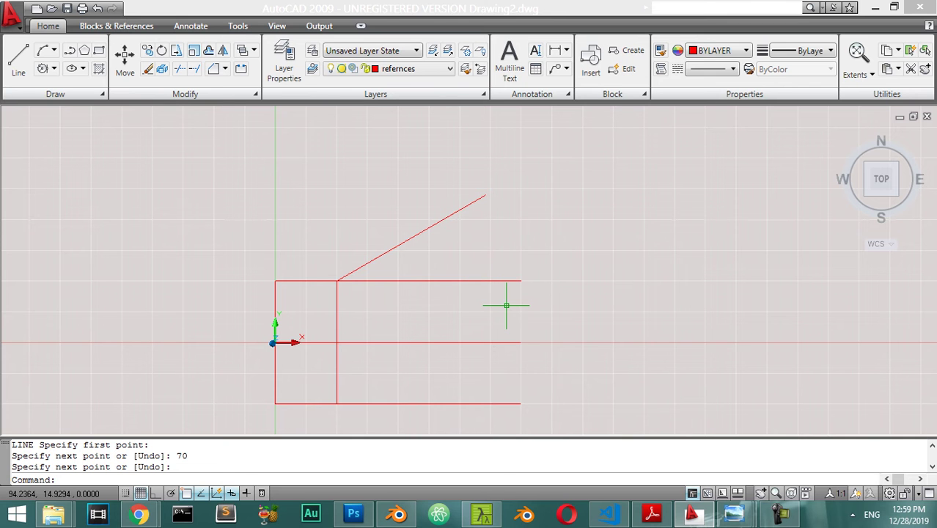
Draw a line from the slanted line's upper end to a point about 5.8 directly above the upper horizontal line's right endpoint.
type("l")
key("Return")
left_click(485, 196)
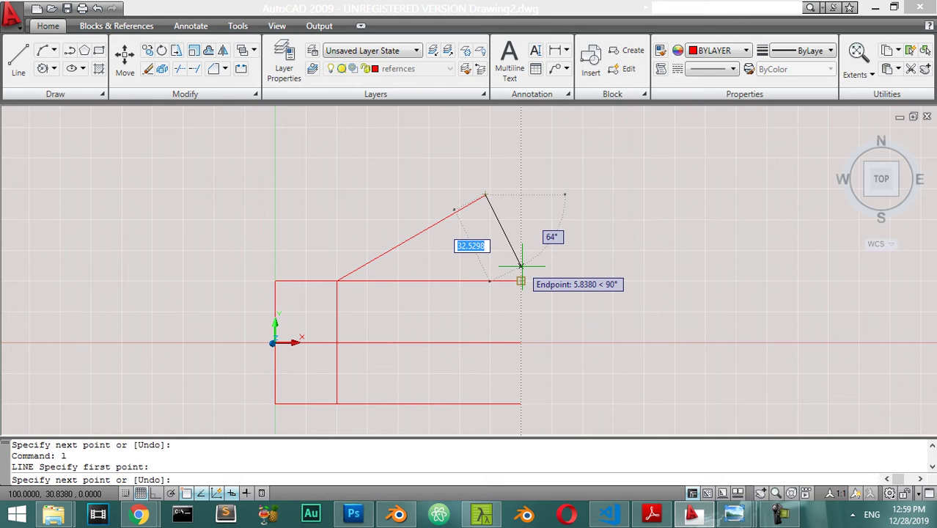
left_click(520, 267)
key("Return")
scroll(568, 310, "up", 2)
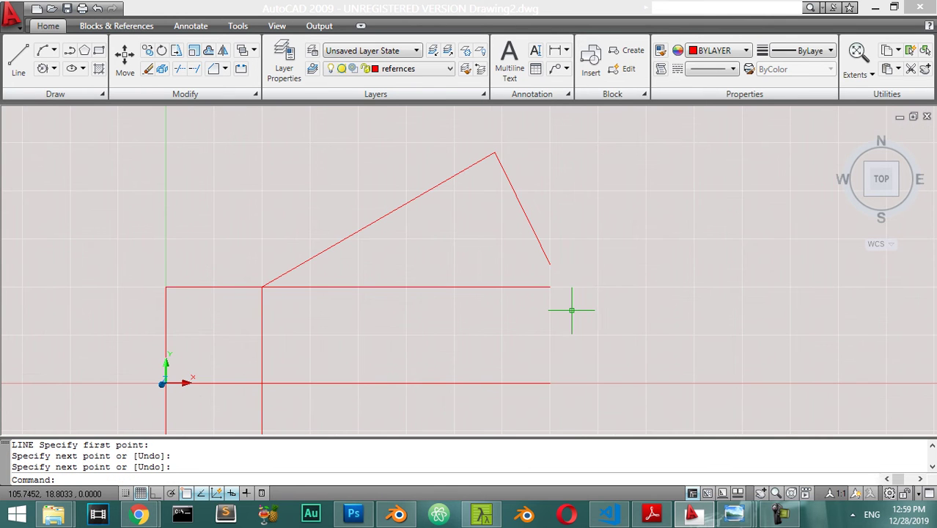
Draw a vertical line from the lower end of the steep slanted line to the right endpoint of the centre horizontal line.
scroll(451, 310, "up", 1)
scroll(452, 312, "down", 3)
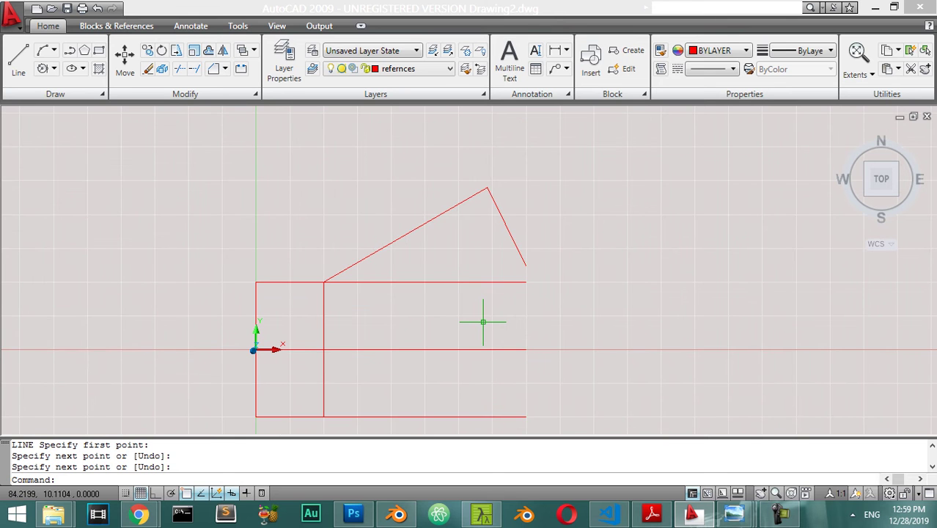
scroll(483, 321, "up", 2)
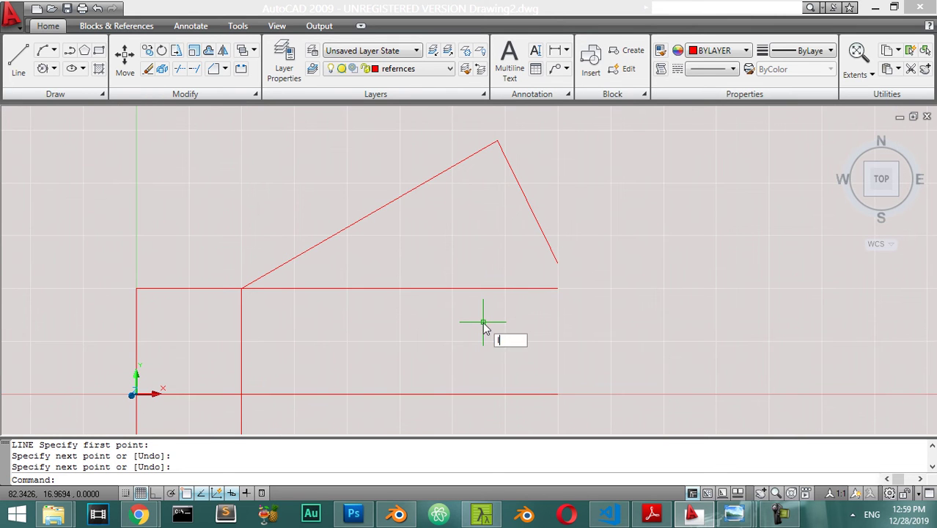
type("l")
key("Return")
left_click(557, 262)
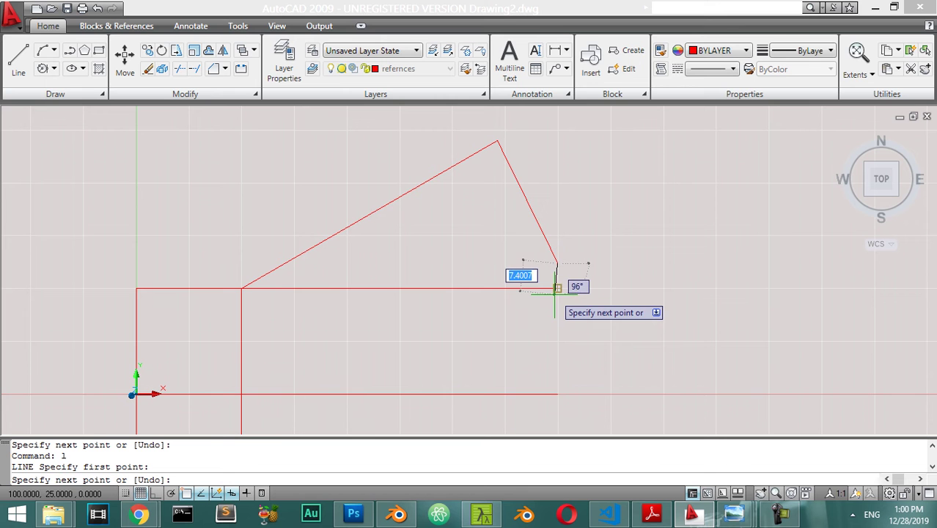
left_click(557, 393)
key("Return")
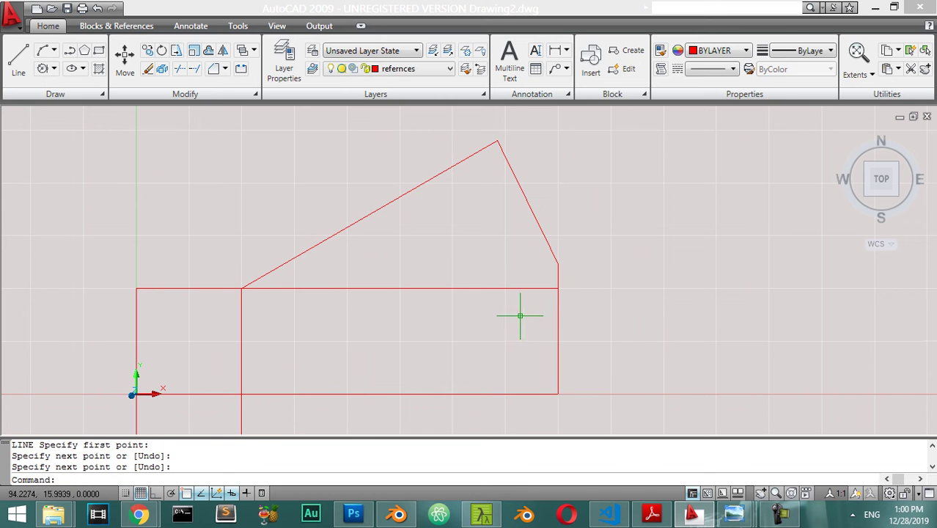
key("Escape")
Trim away the part of the upper horizontal line between the inner vertical line and the right vertical line.
scroll(429, 277, "down", 2)
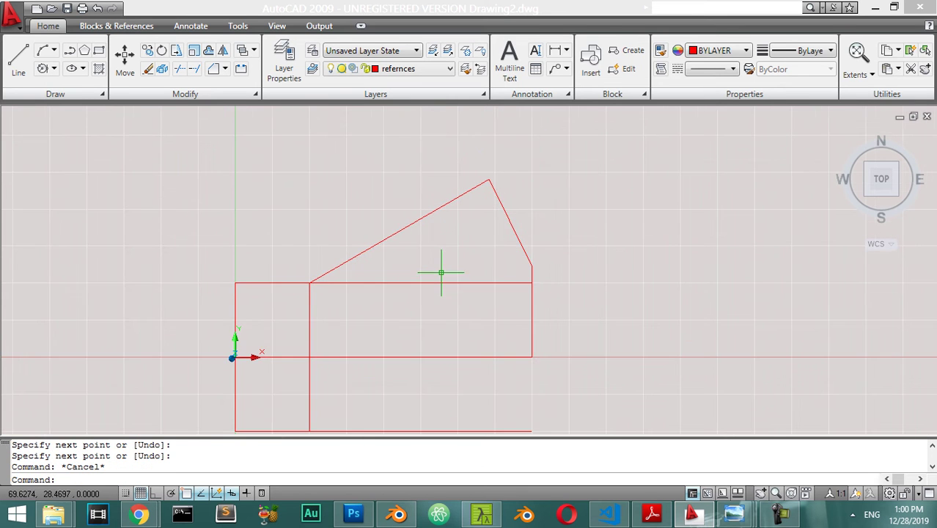
type("tr")
key("Return")
key("Return")
left_click(446, 270)
left_click(437, 285)
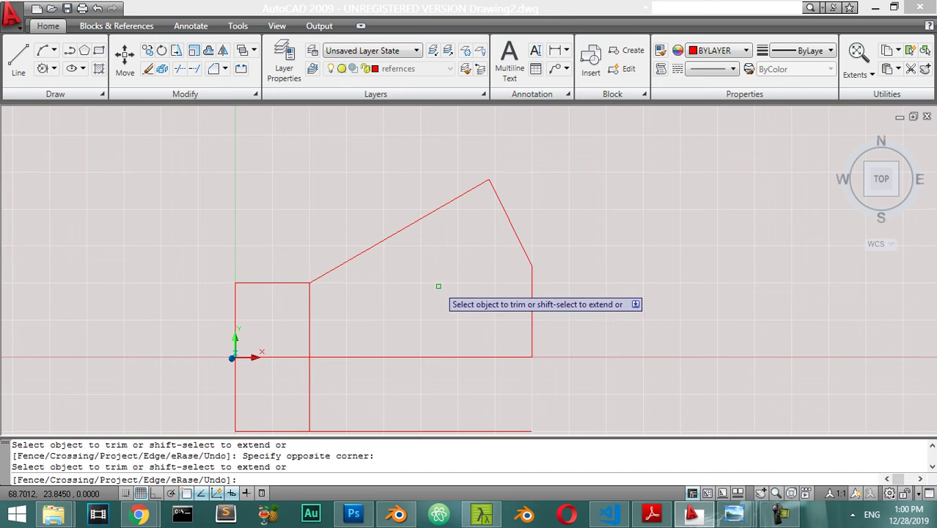
key("Escape")
scroll(353, 308, "up", 1)
middle_click_drag(354, 307, 387, 284)
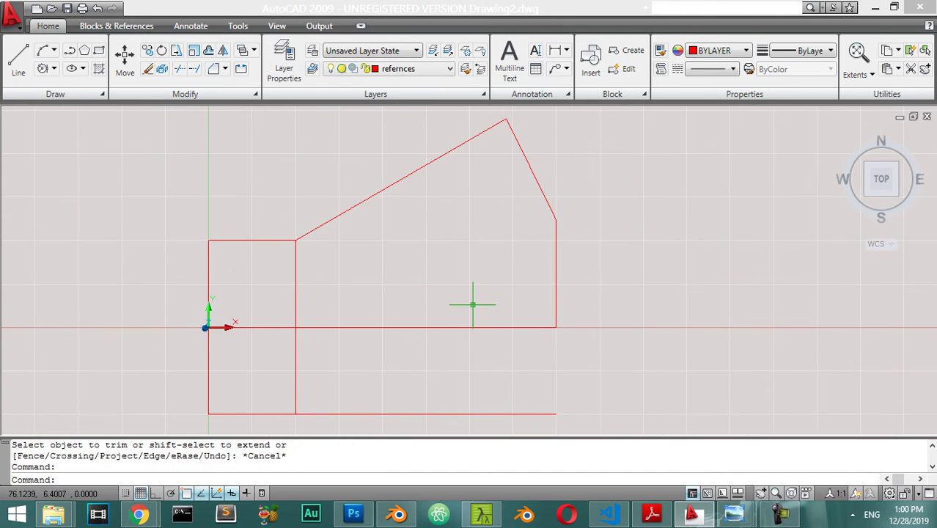
left_click(585, 181)
left_click(539, 223)
left_click(319, 189)
left_click(354, 242)
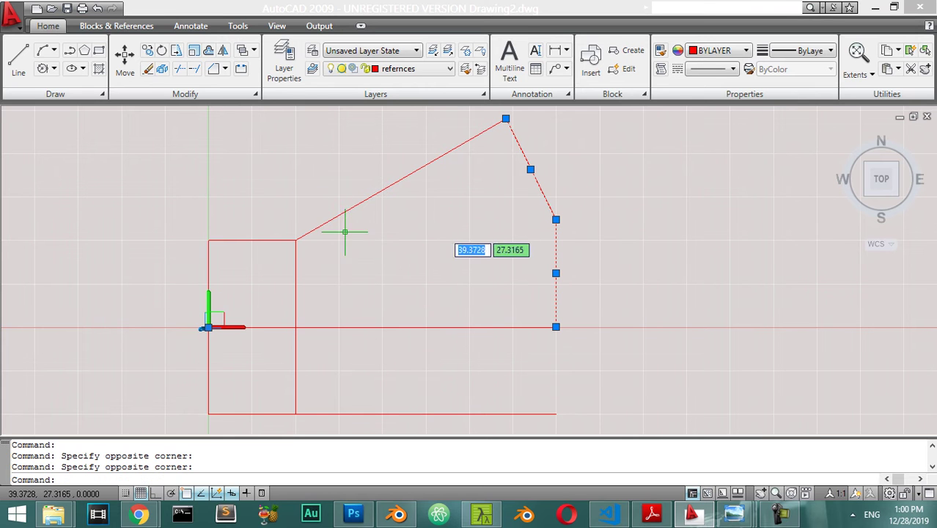
left_click(391, 195)
left_click(294, 211)
left_click(243, 253)
left_click(233, 265)
left_click(180, 284)
key("Escape")
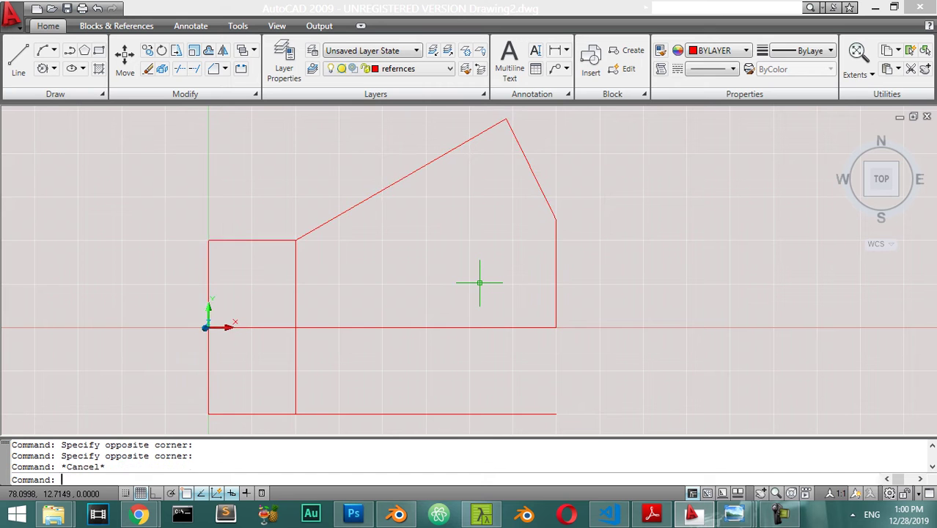
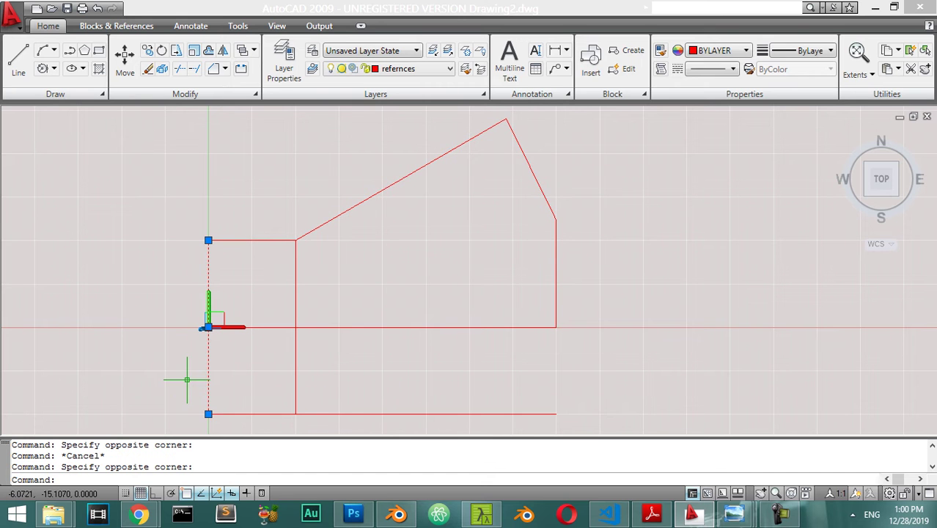
Replace the full-height left vertical line with a line from 0,0 to the upper horizontal line's left endpoint.
type("e")
key("Return")
type("l")
key("Return")
type("0")
key("Tab")
type("0")
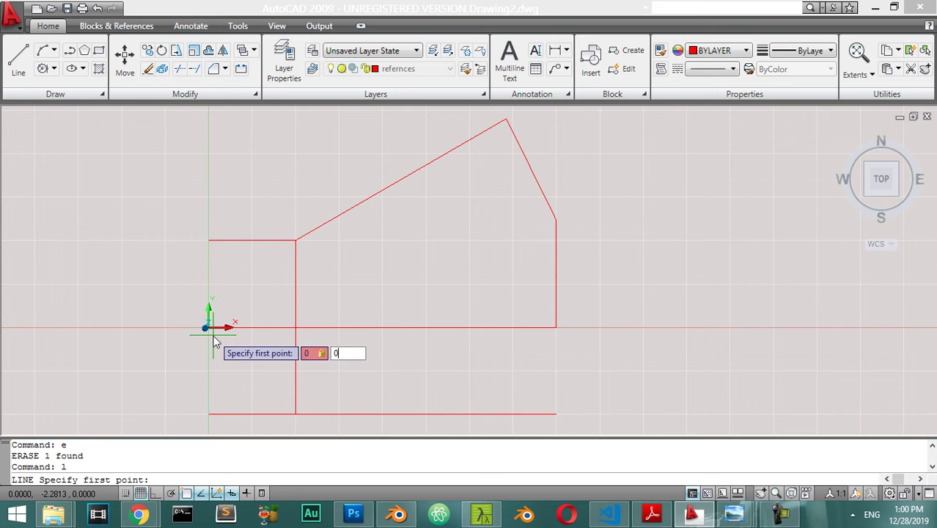
key("Return")
left_click(208, 239)
key("Return")
Mirror the five upper outline segments about the centre horizontal line from 0,0 to its right endpoint, keeping the originals.
left_click(255, 203)
left_click(188, 255)
left_click(616, 135)
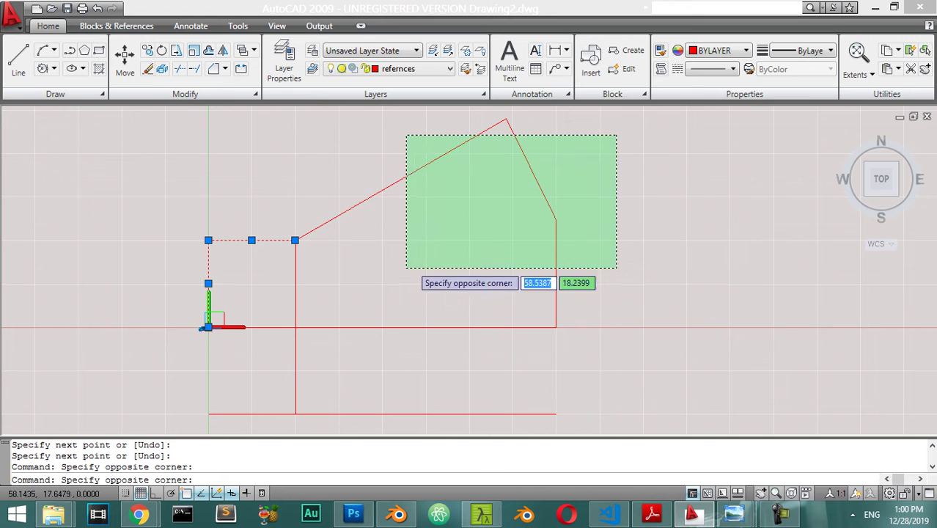
left_click(407, 268)
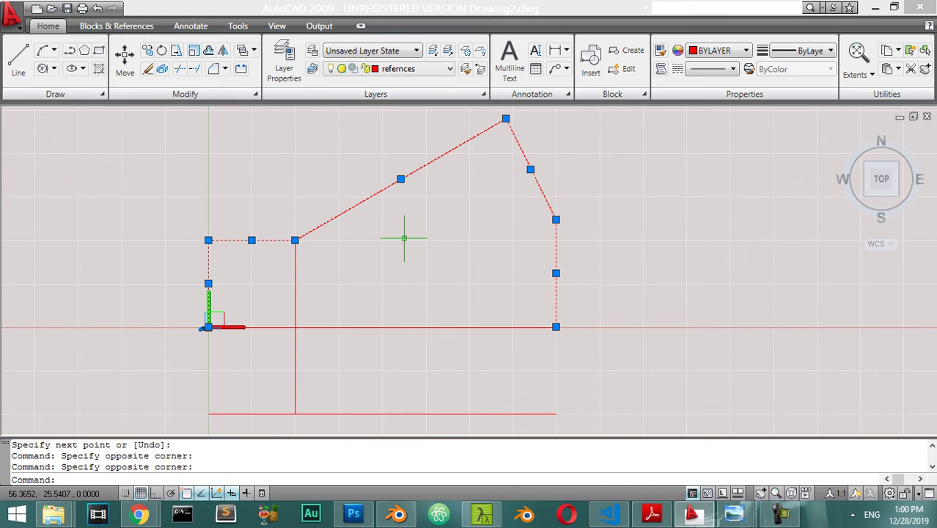
type("mi")
key("Return")
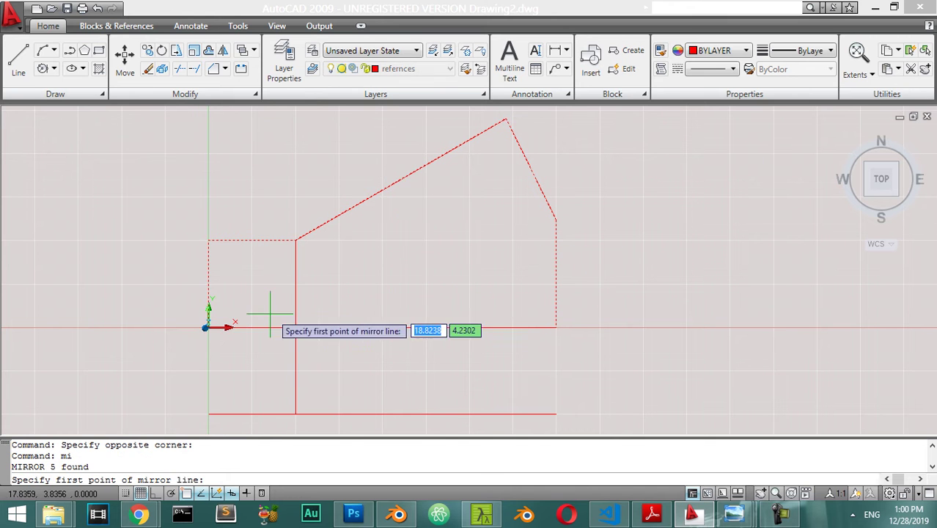
type("0,0")
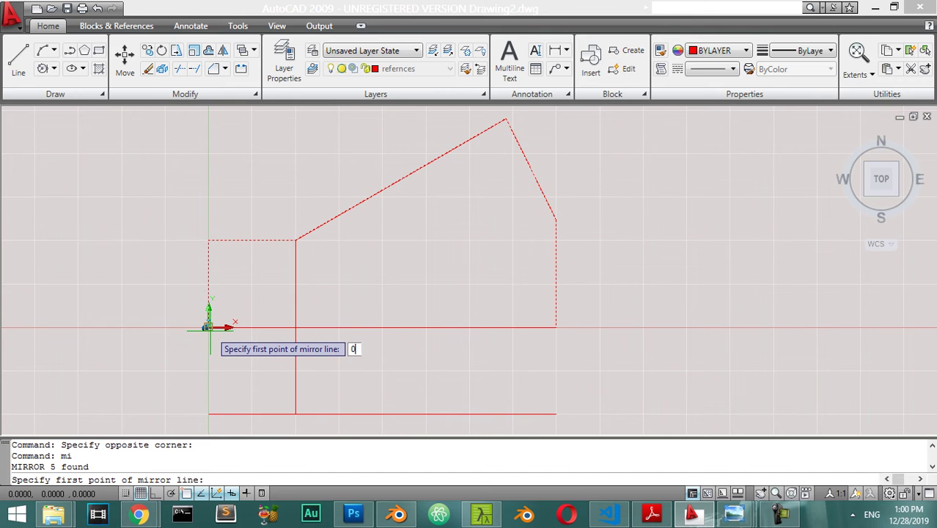
key("Return")
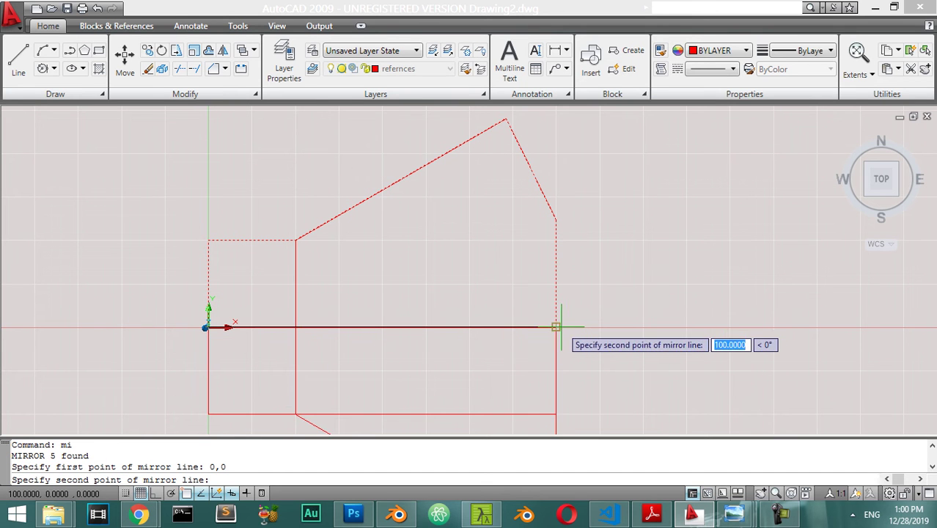
left_click(557, 327)
key("Escape")
Erase the full-length lower horizontal line and the inner vertical line.
scroll(502, 366, "down", 3)
scroll(502, 365, "up", 2)
scroll(502, 366, "down", 1)
left_click(502, 365)
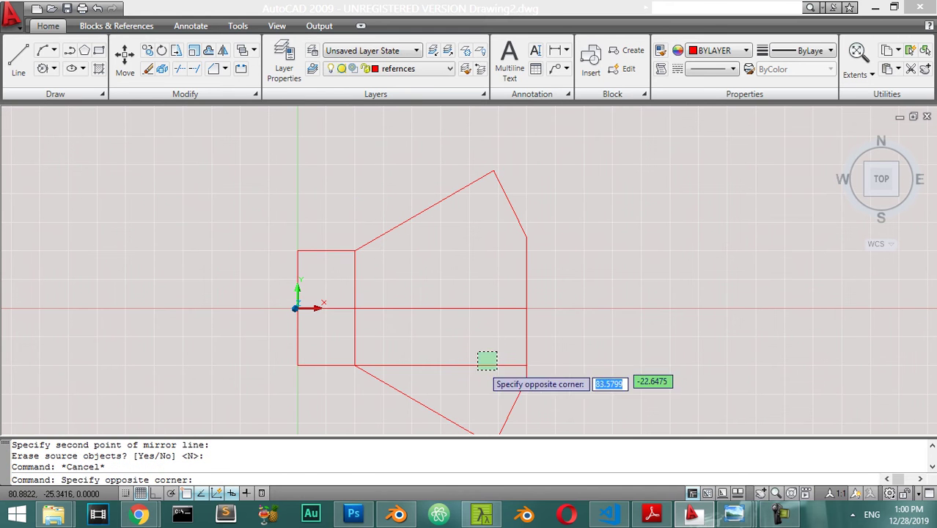
left_click(460, 381)
type("e")
key("Return")
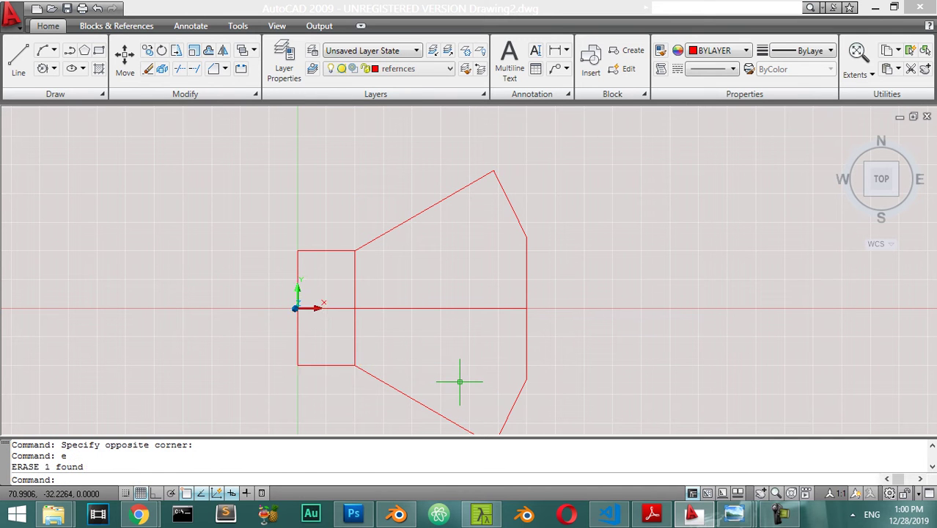
left_click(372, 335)
left_click(351, 341)
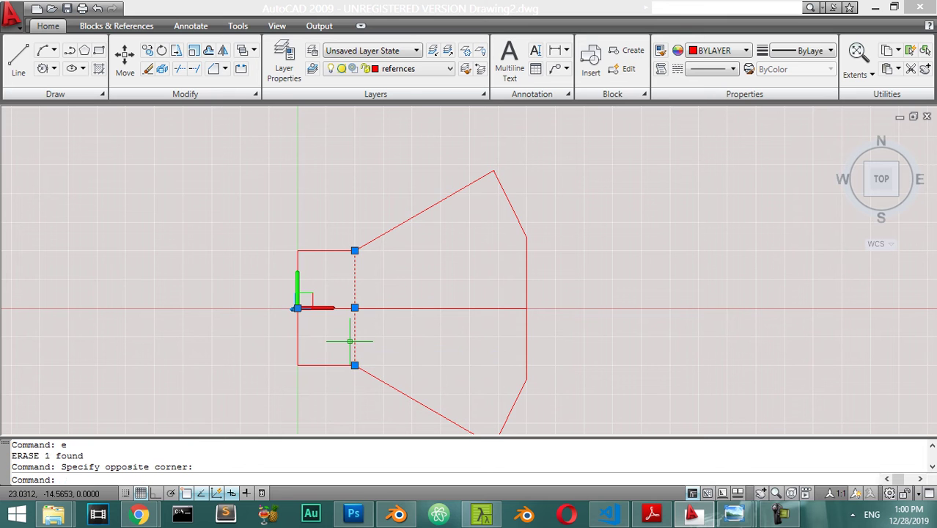
type("e")
key("Return")
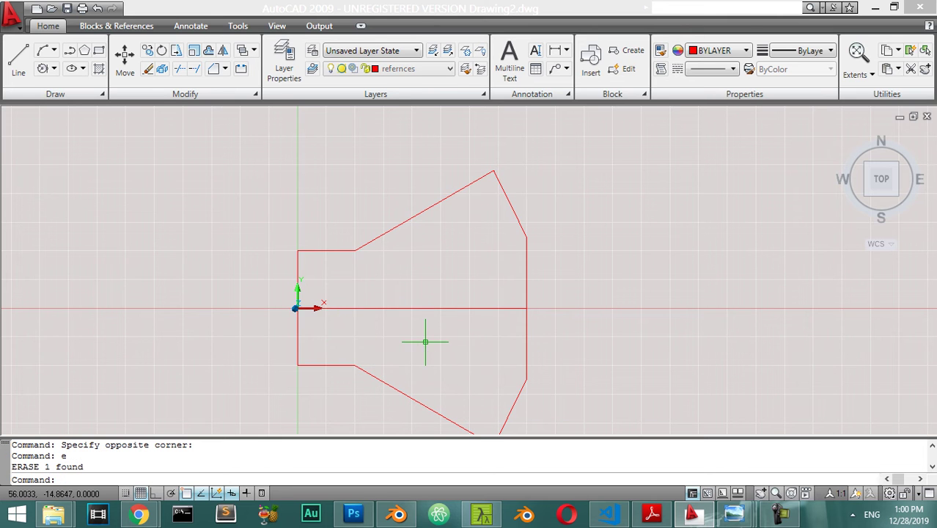
scroll(387, 338, "down", 1)
scroll(432, 267, "down", 1)
left_click(608, 319)
left_click(429, 293)
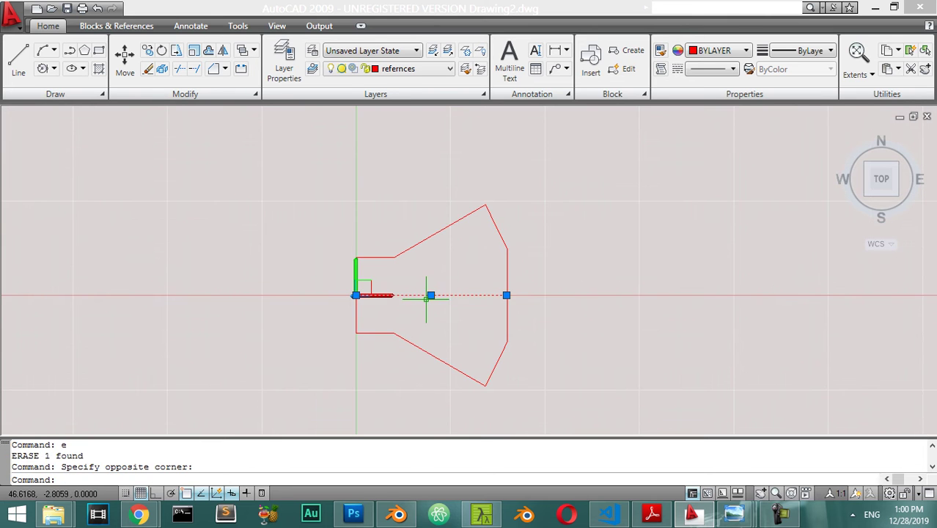
key("Escape")
scroll(492, 319, "up", 2)
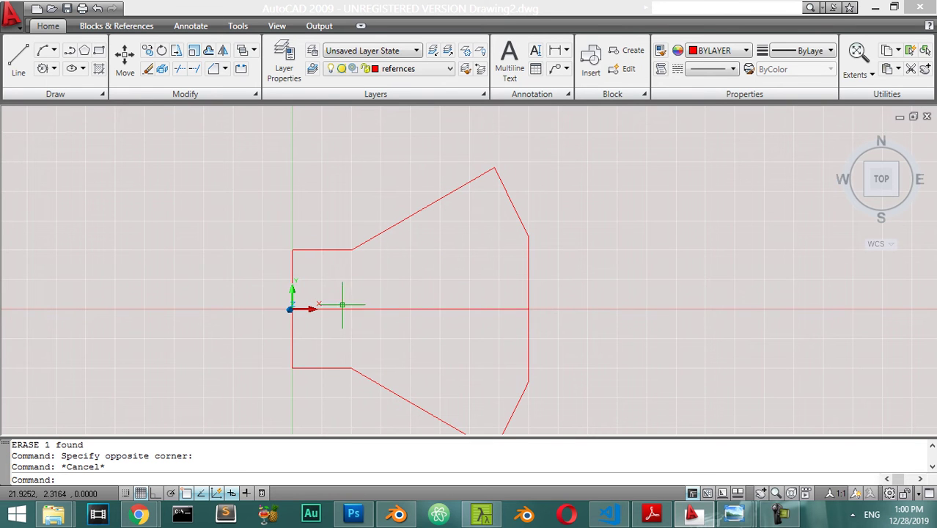
mouse_move(356, 307)
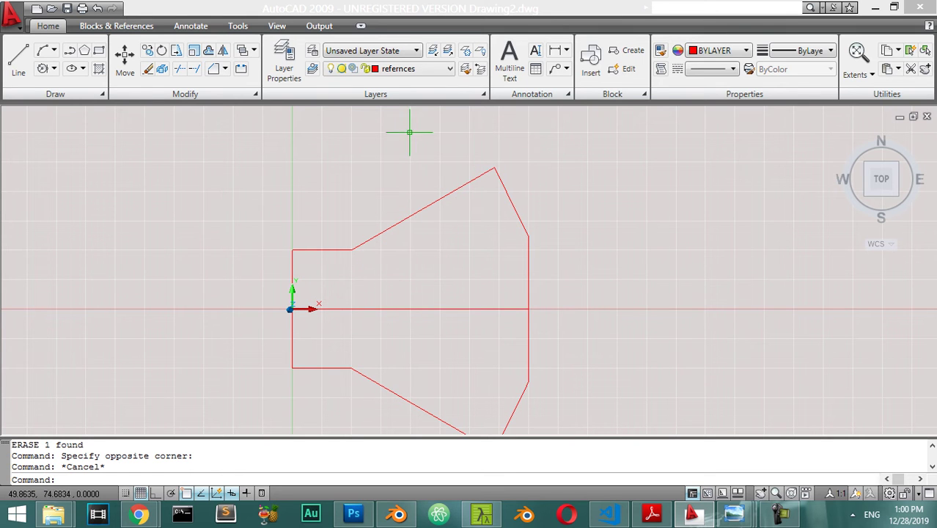
Switch the current layer to objects and back to refernces.
left_click(412, 70)
left_click(407, 93)
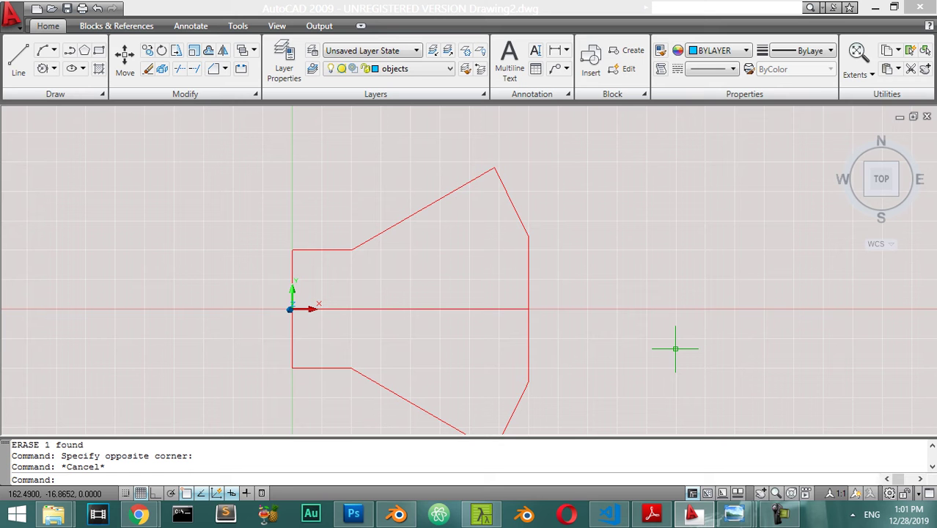
left_click(378, 68)
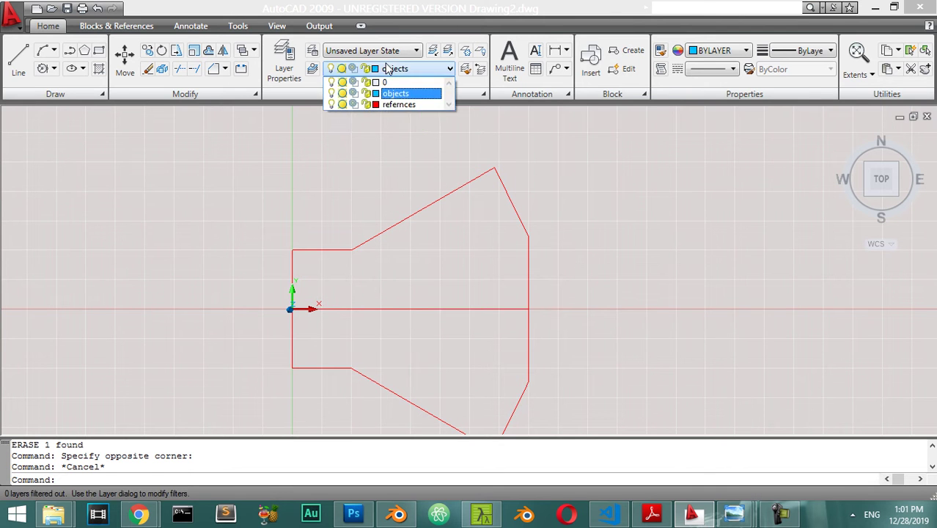
left_click(394, 103)
scroll(469, 271, "up", 2)
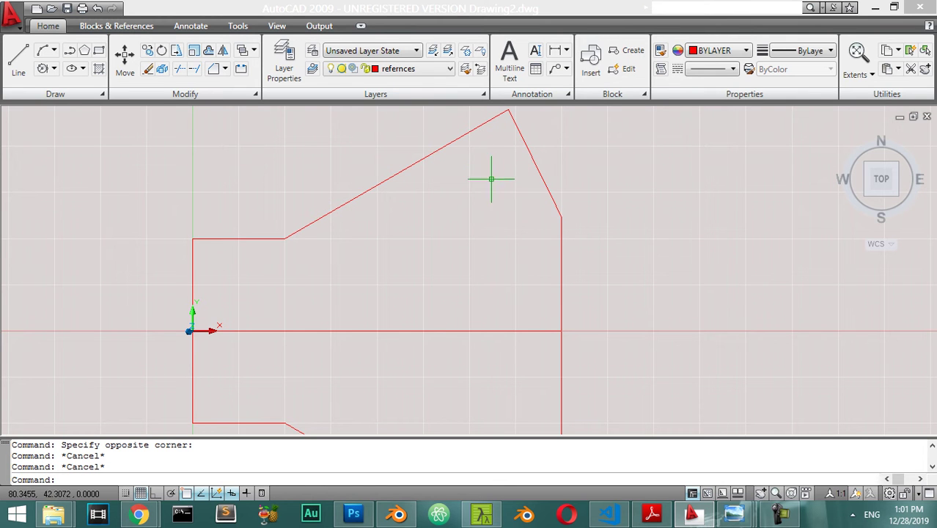
middle_click_drag(497, 167, 419, 227)
scroll(380, 203, "up", 2)
scroll(358, 146, "up", 1)
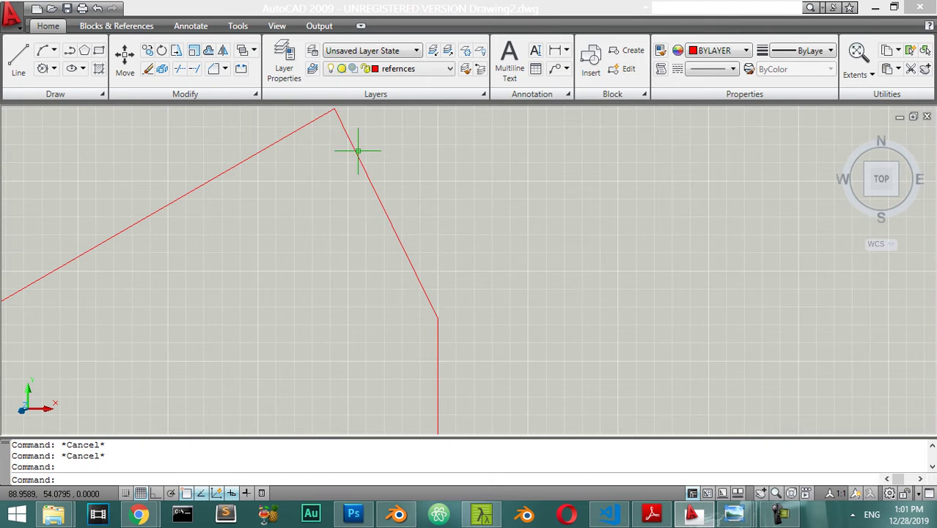
scroll(329, 147, "down", 2)
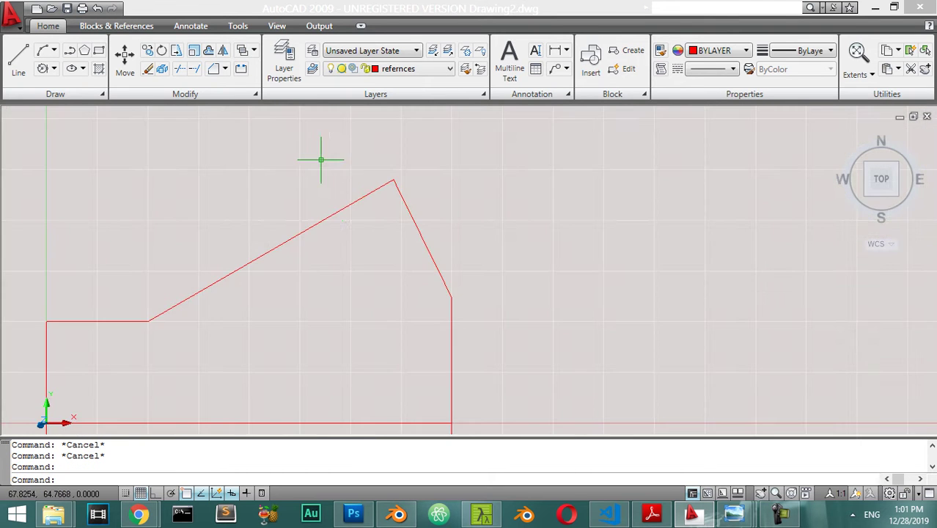
scroll(370, 226, "up", 2)
scroll(337, 184, "down", 3)
scroll(439, 215, "down", 1)
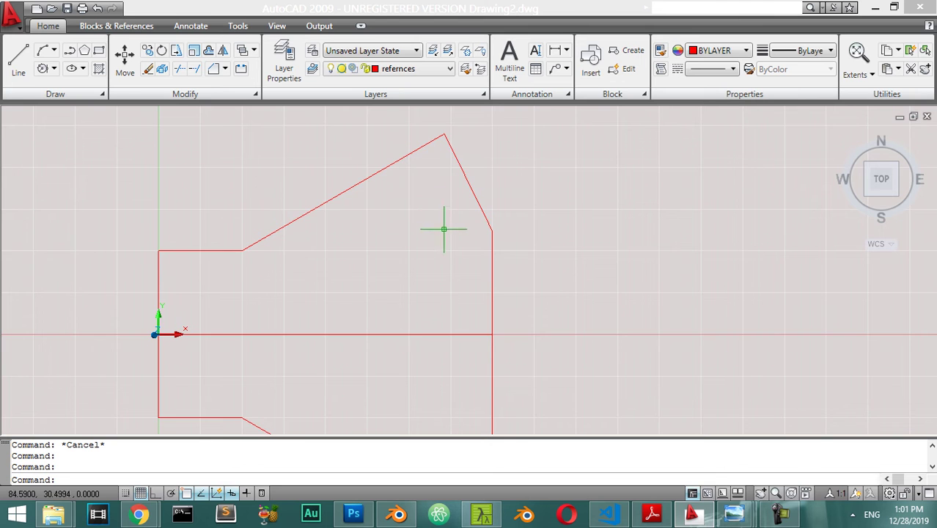
Draw a circle with radius 2 centred on the upper peak of the outline.
middle_click_drag(455, 179, 420, 245)
scroll(434, 203, "up", 3)
middle_click_drag(349, 147, 376, 194)
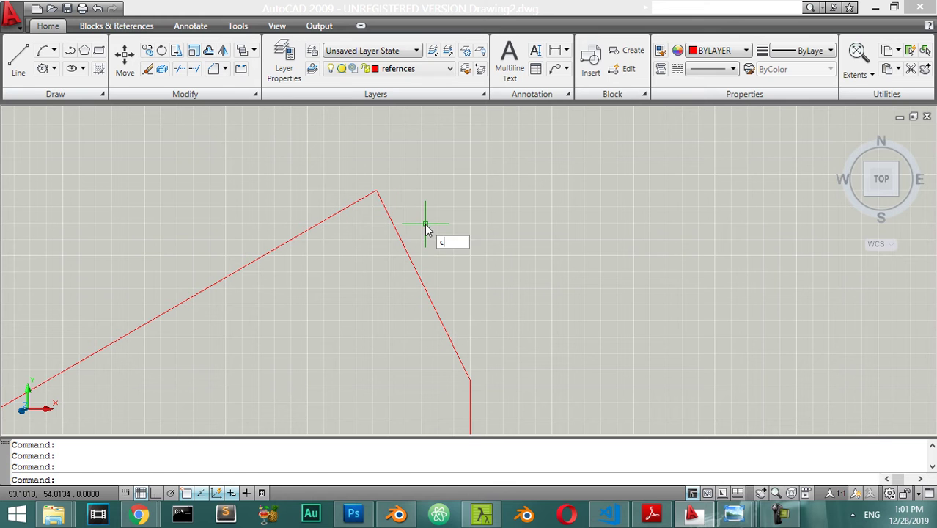
key("Return")
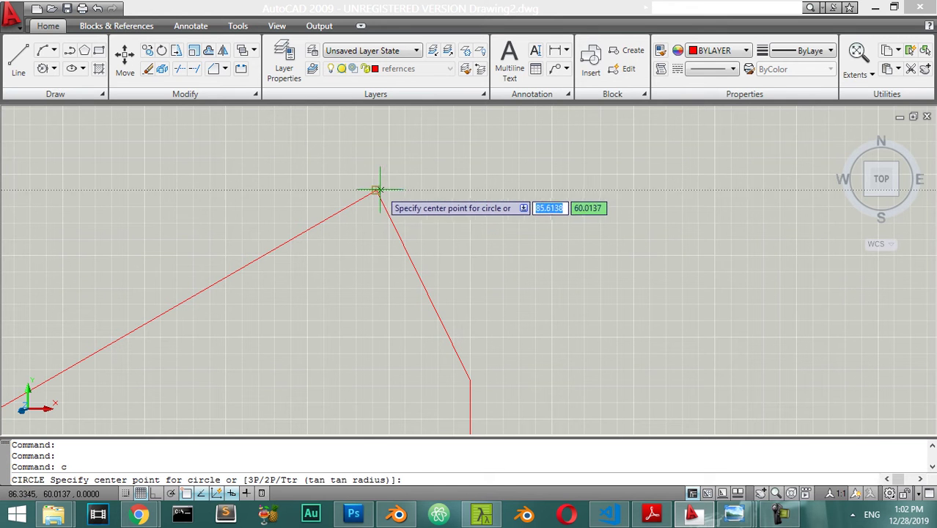
left_click(376, 191)
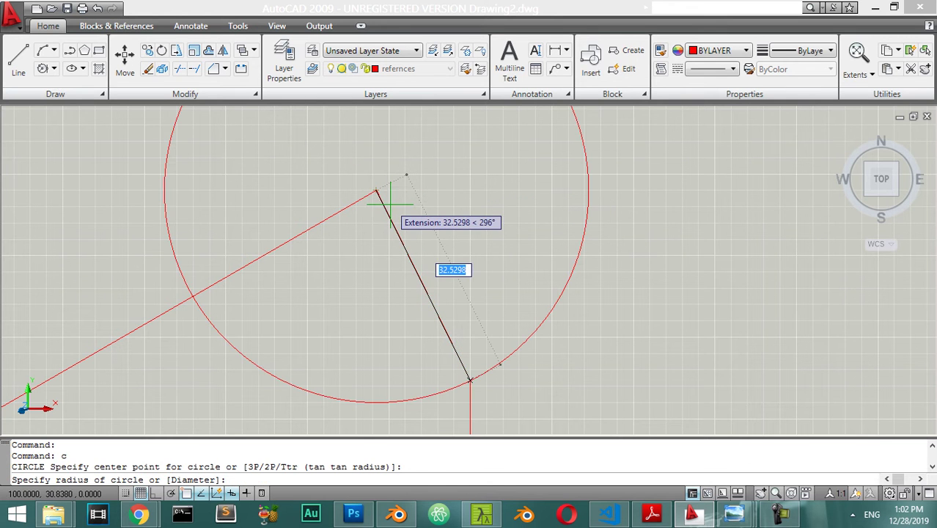
type("2")
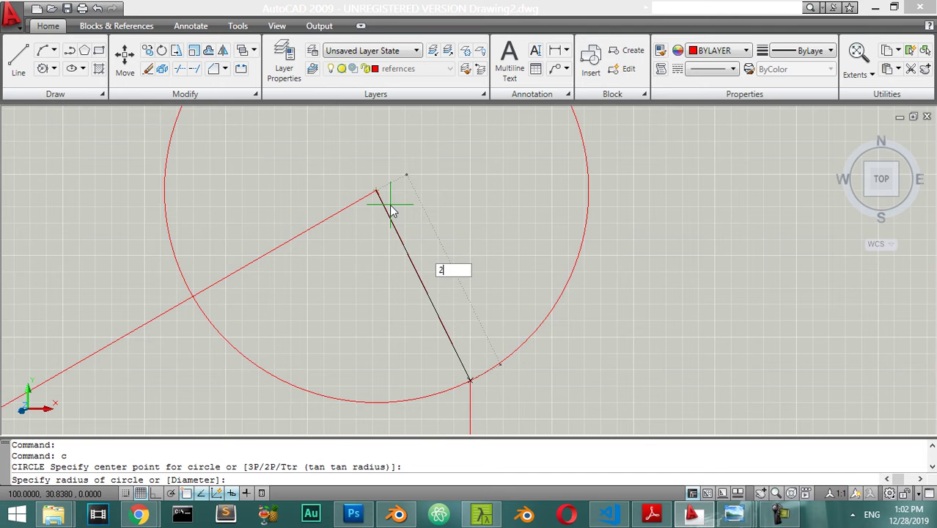
key("Return")
scroll(389, 194, "down", 3)
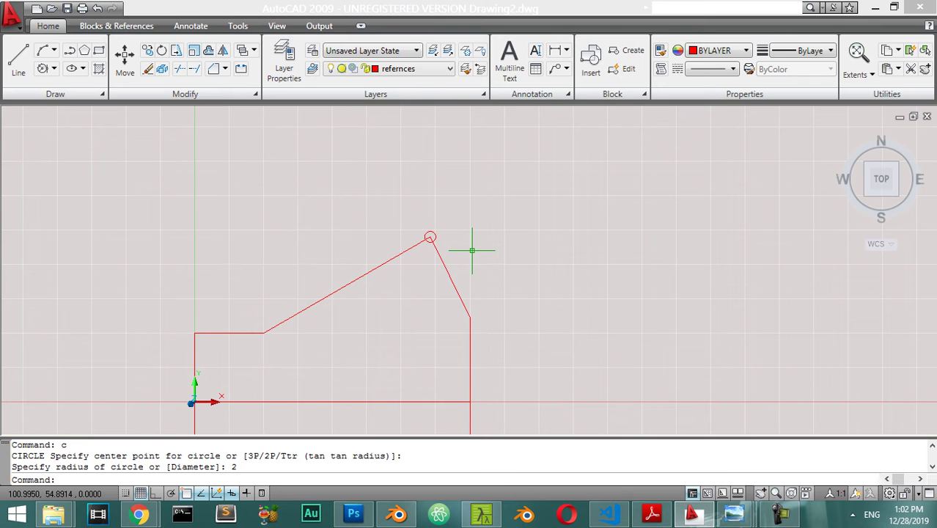
Move the circle from the upper peak straight down about 10 units into the outline.
scroll(472, 250, "up", 4)
left_click(416, 164)
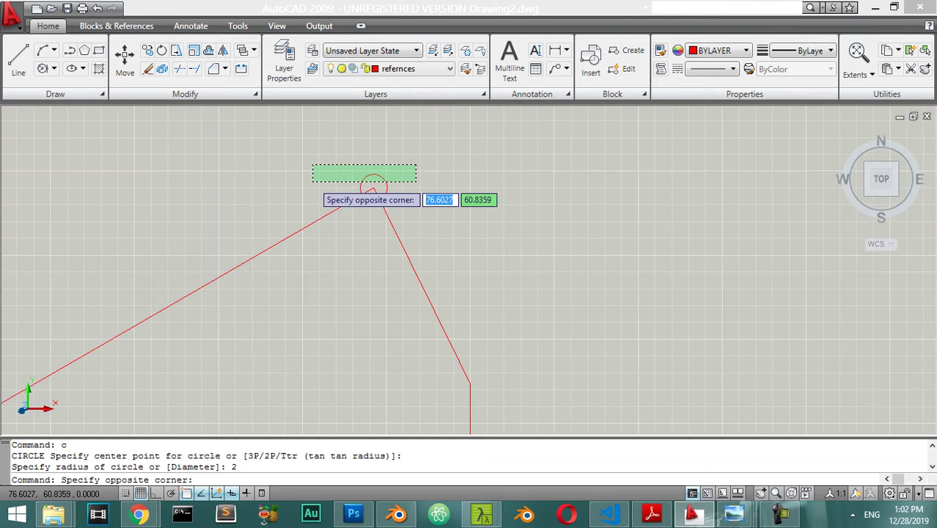
left_click(313, 181)
scroll(434, 191, "up", 2)
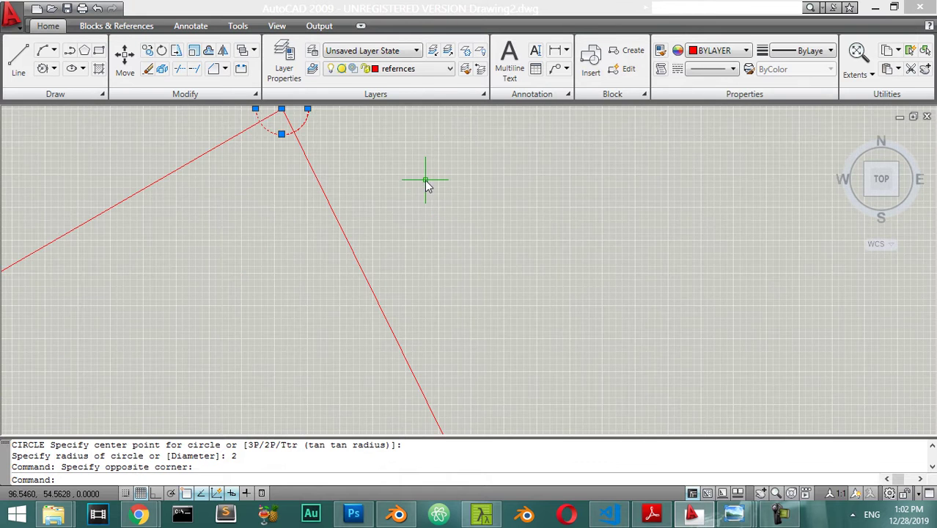
type("m")
key("Return")
left_click(282, 108)
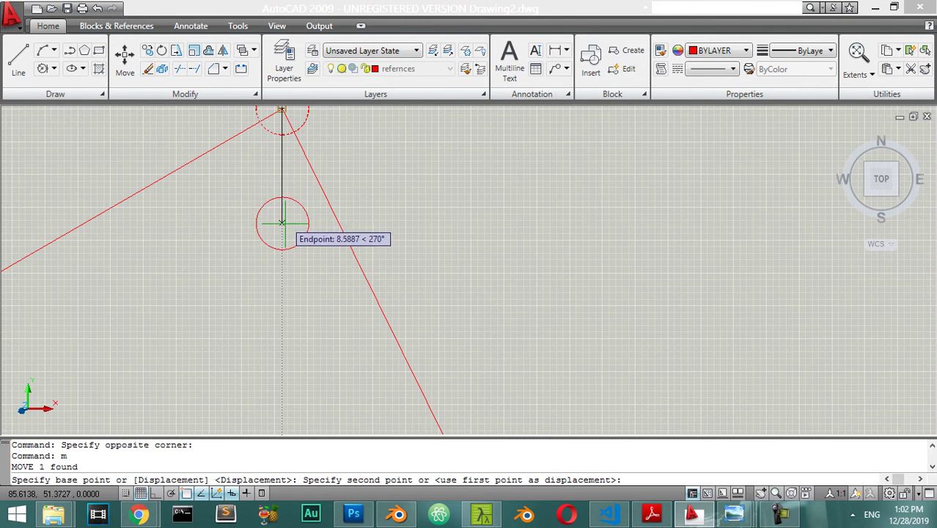
scroll(281, 371, "down", 5)
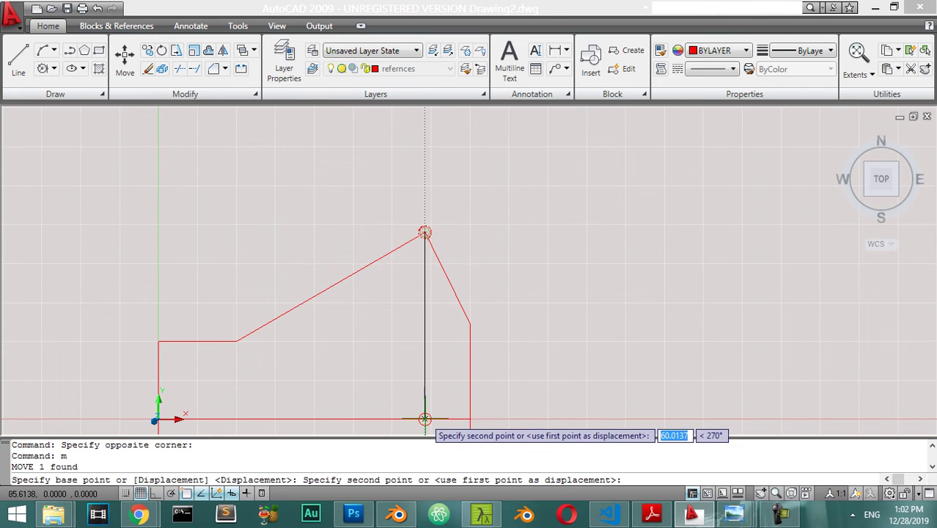
scroll(427, 270, "up", 3)
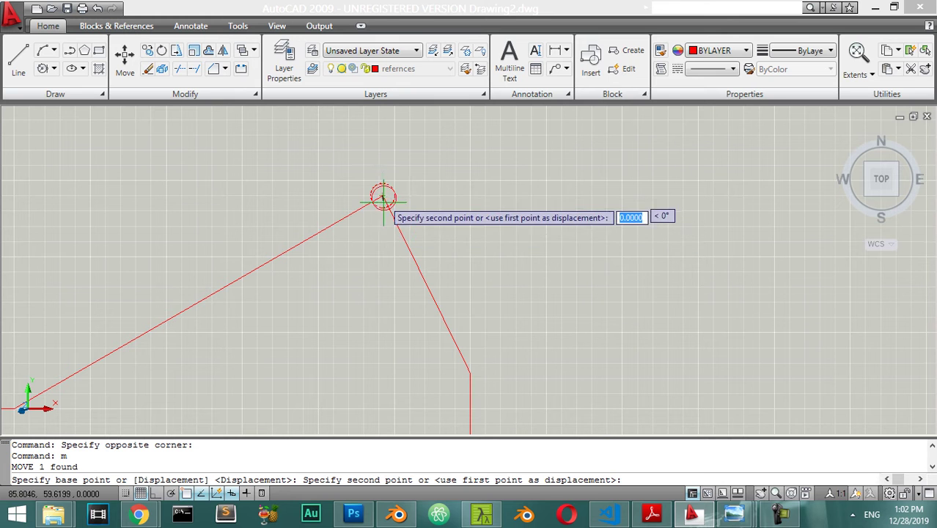
left_click(382, 257)
Move the upper circle about 3 units to the left, using its centre as the base point.
left_click(390, 235)
left_click(372, 277)
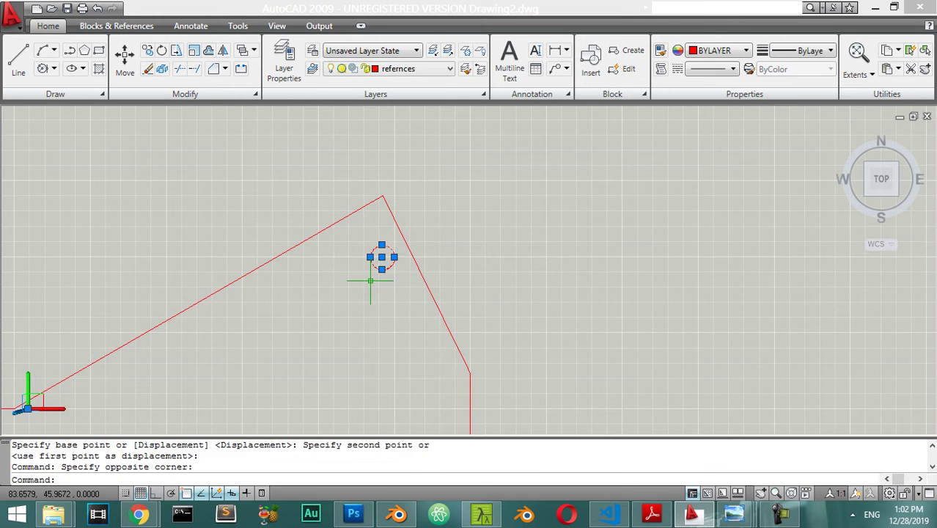
scroll(387, 242, "up", 2)
key("Return")
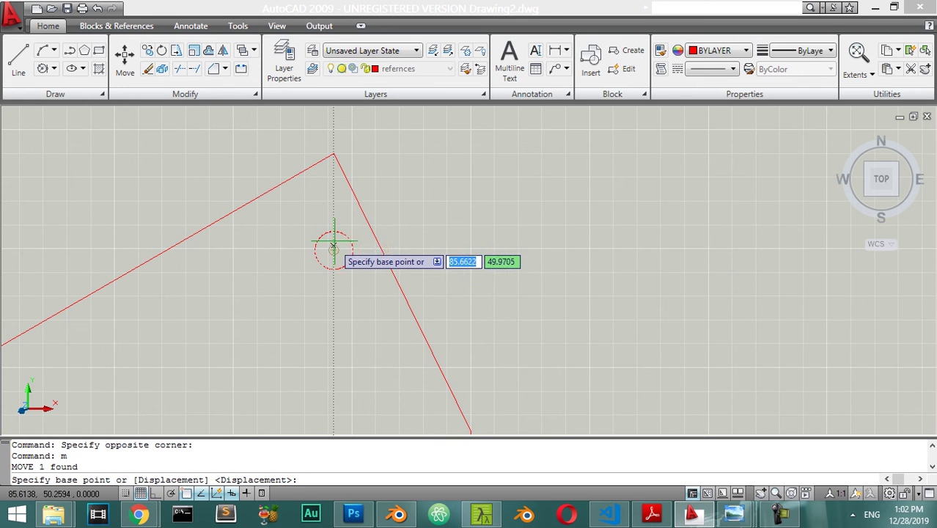
left_click(333, 249)
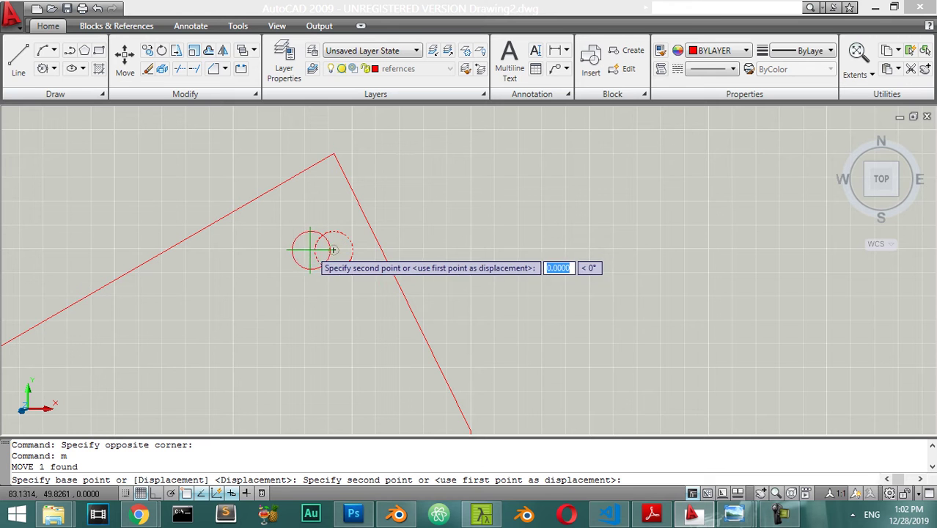
scroll(303, 245, "up", 2)
scroll(303, 246, "down", 2)
mouse_move(230, 240)
middle_mouse_down()
mouse_move(345, 198)
mouse_move(400, 284)
mouse_move(402, 308)
middle_mouse_up()
scroll(388, 209, "up", 2)
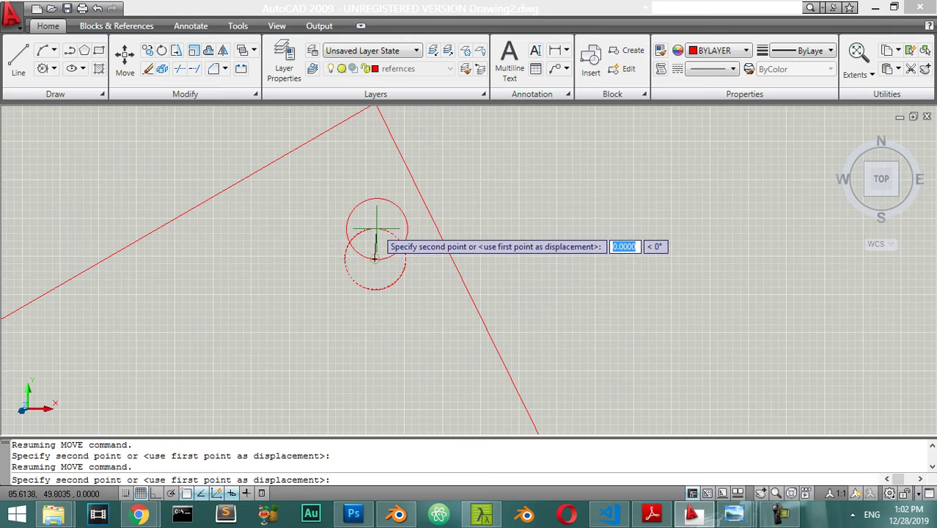
left_click(328, 258)
scroll(377, 220, "down", 1)
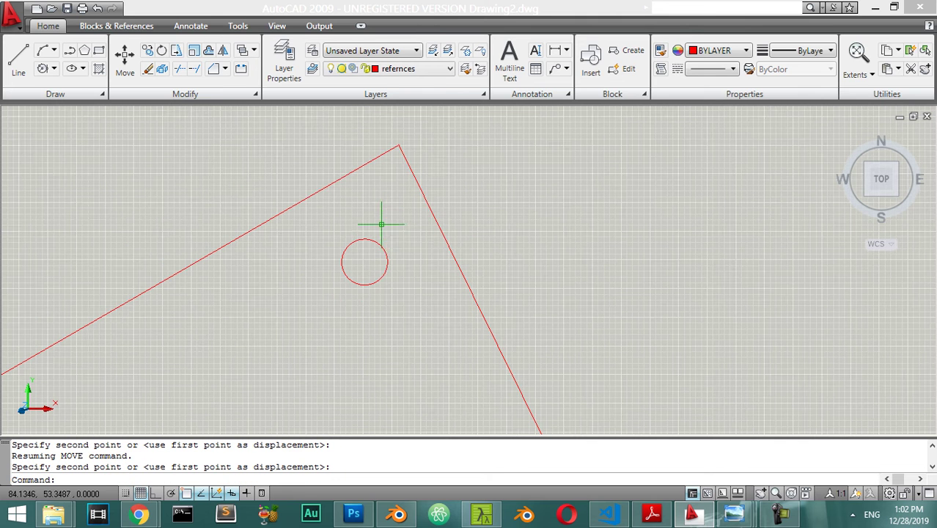
left_click(389, 221)
left_click(347, 294)
key("Escape")
scroll(406, 240, "down", 4)
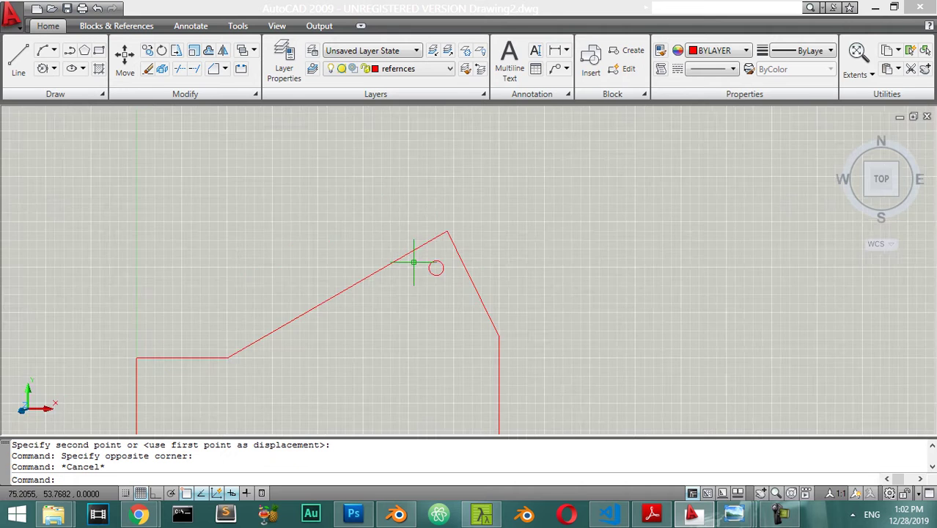
middle_click_drag(477, 310, 463, 254)
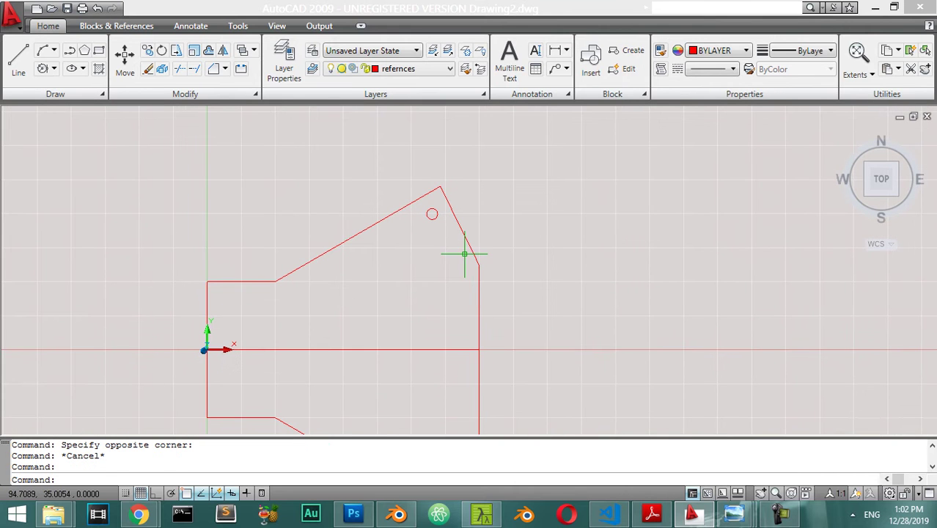
scroll(464, 254, "up", 3)
left_click(410, 141)
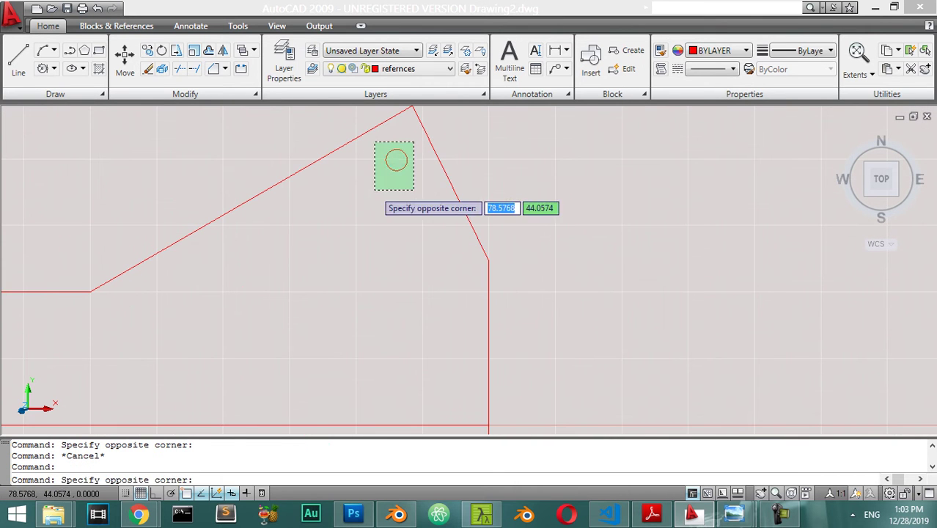
left_click(352, 213)
type("s")
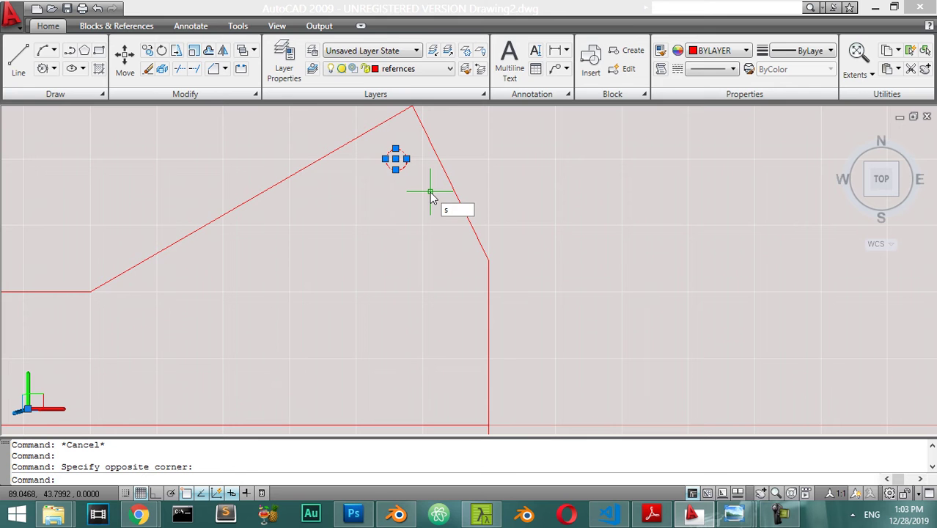
key("Return")
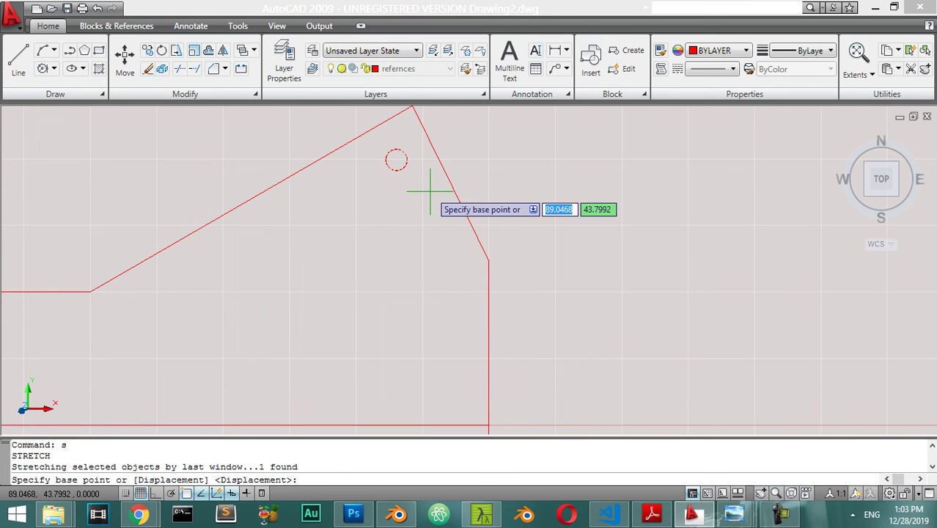
key("Escape")
left_click(415, 144)
left_click(397, 183)
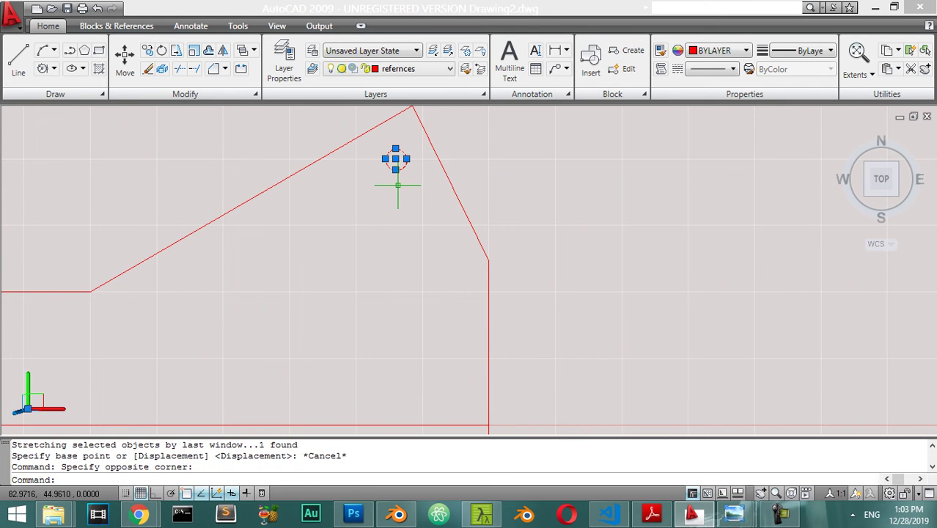
key("Escape")
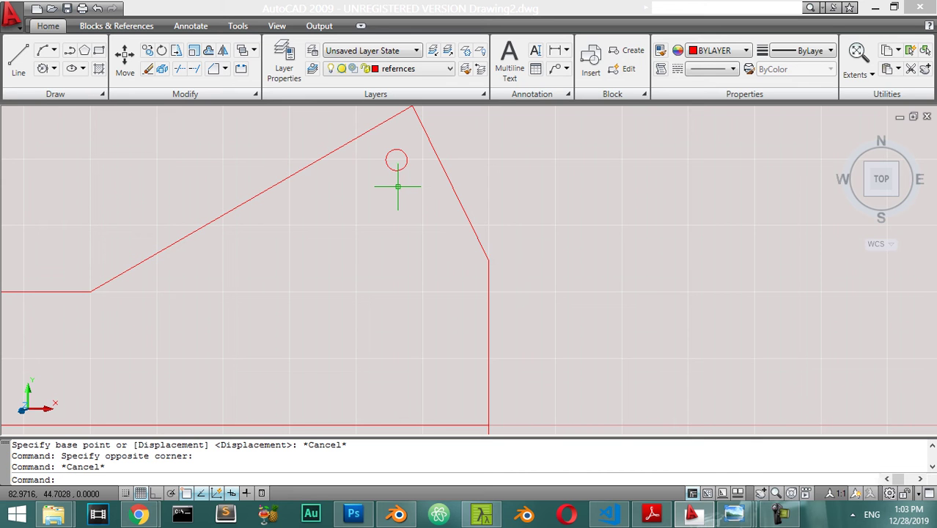
Mirror the upper circle about the centre horizontal line from 0,0 to its right endpoint, keeping the original.
left_click(399, 137)
left_click(379, 188)
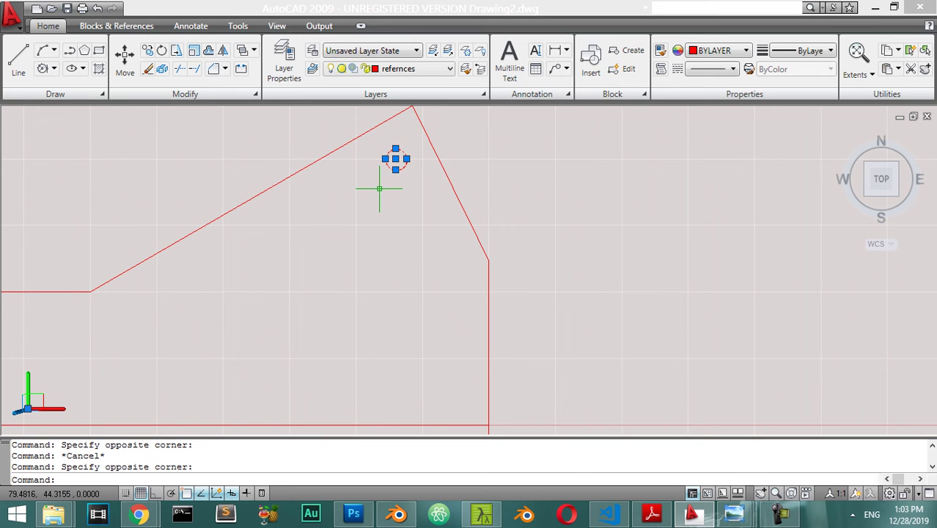
key("Return")
scroll(379, 188, "down", 4)
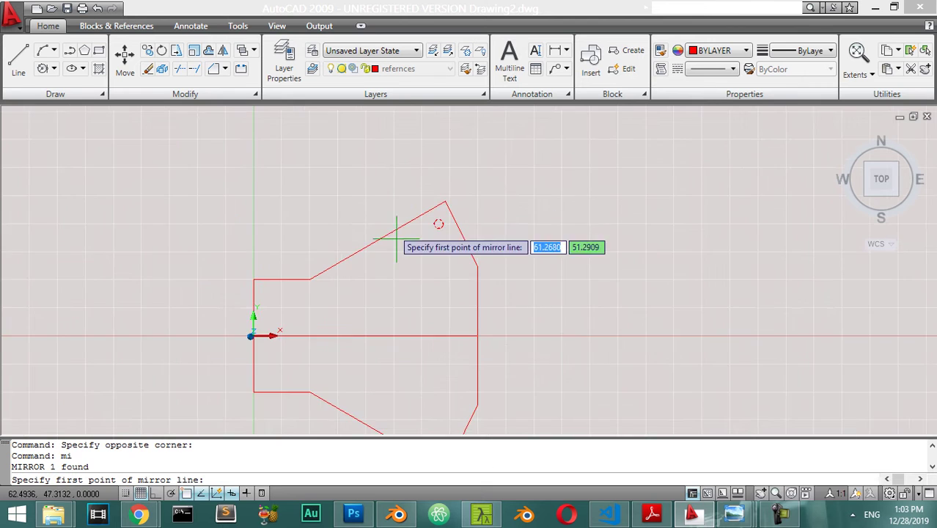
left_click(247, 270)
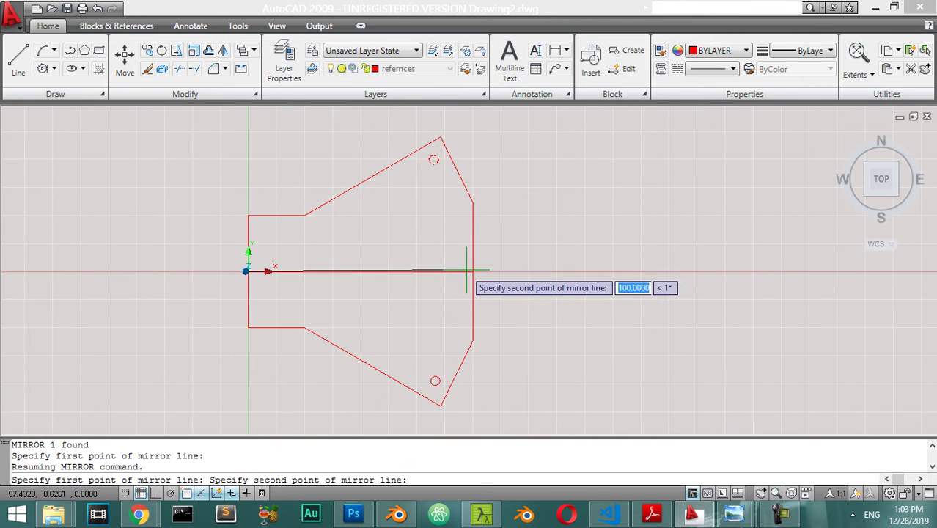
left_click(471, 271)
key("Return")
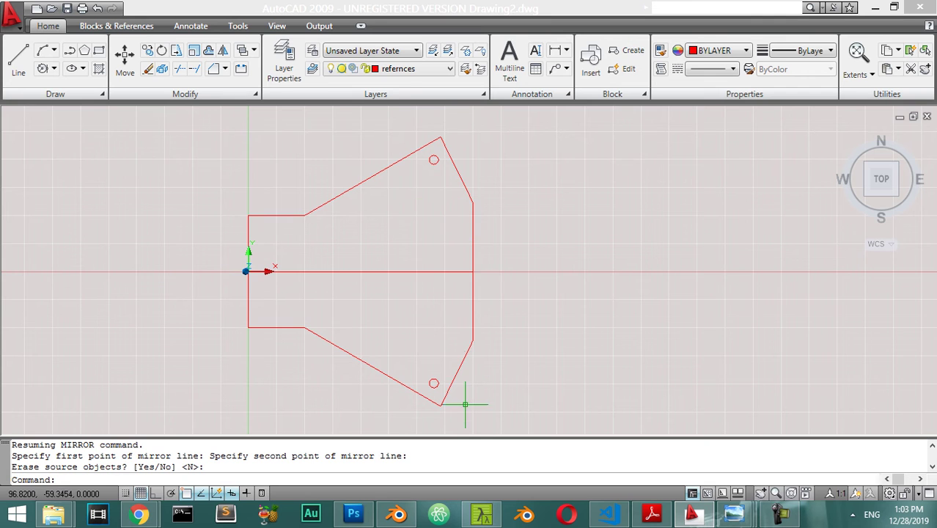
Copy the lower circle from its centre to a point about 5 units right and 25 units up, inside the lower half.
middle_click_drag(465, 404, 439, 318)
scroll(407, 200, "up", 2)
left_click(396, 300)
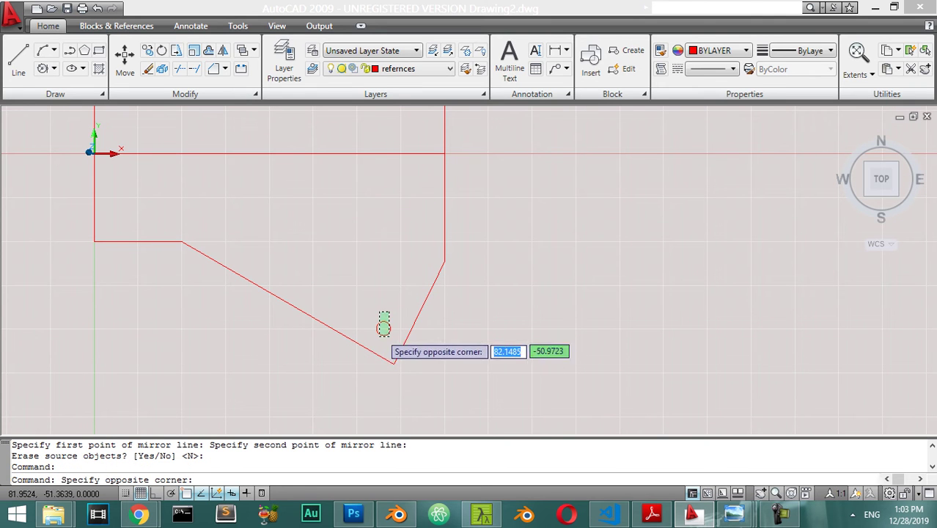
left_click(373, 341)
type("co")
key("Return")
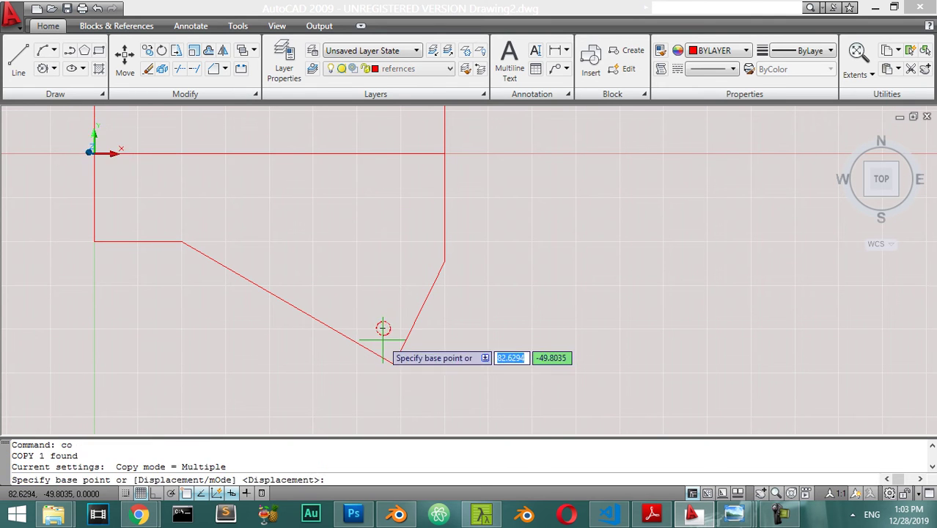
left_click(382, 327)
scroll(397, 284, "up", 4)
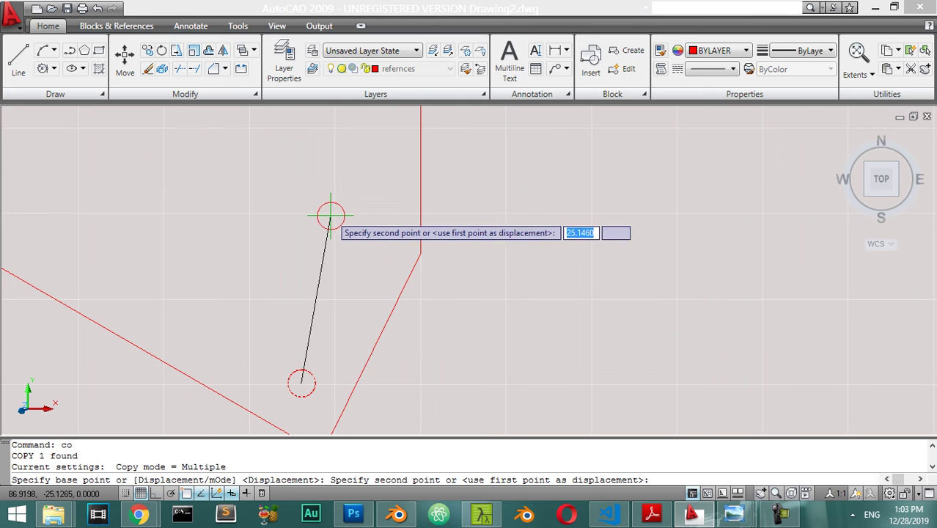
scroll(293, 179, "up", 4)
scroll(268, 183, "down", 2)
middle_click_drag(268, 186, 382, 334)
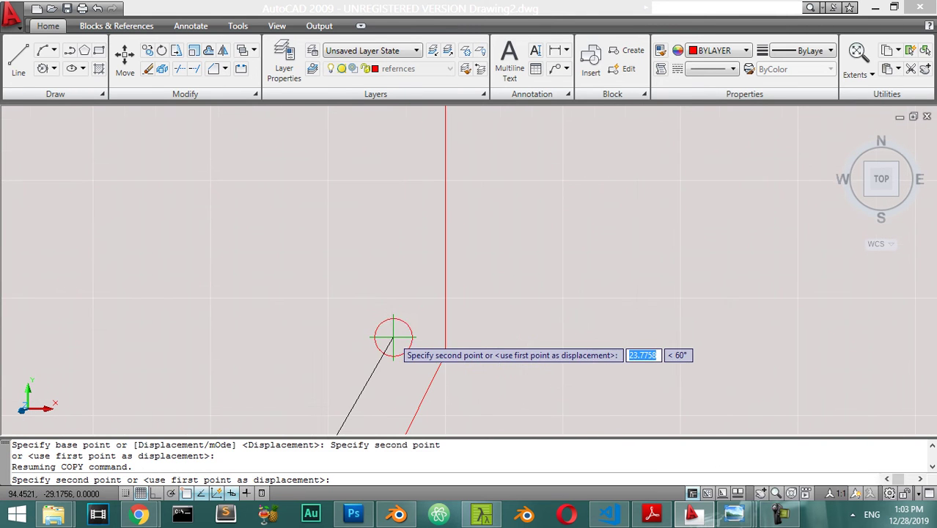
left_click(326, 296)
scroll(345, 263, "down", 3)
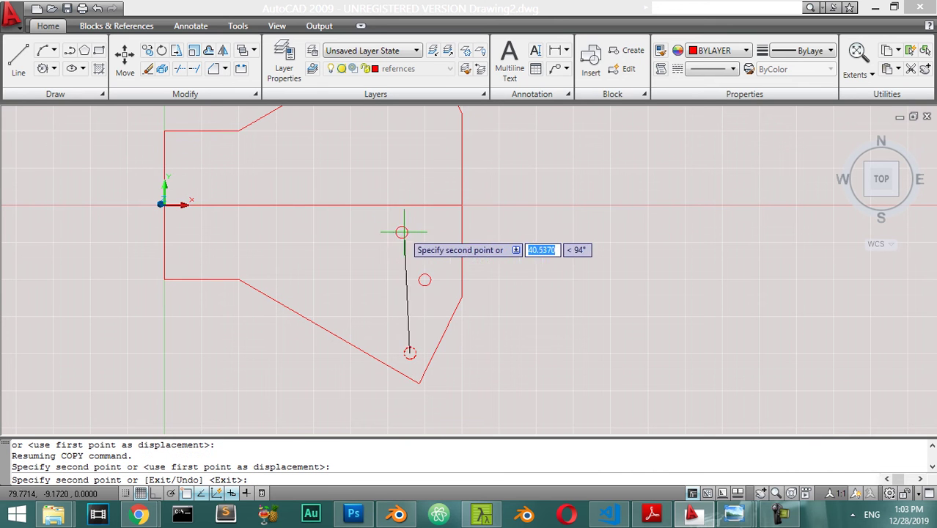
key("Escape")
Mirror the copied inner circle about the centre horizontal line into the upper half, keeping the original.
left_click(425, 268)
left_click(407, 296)
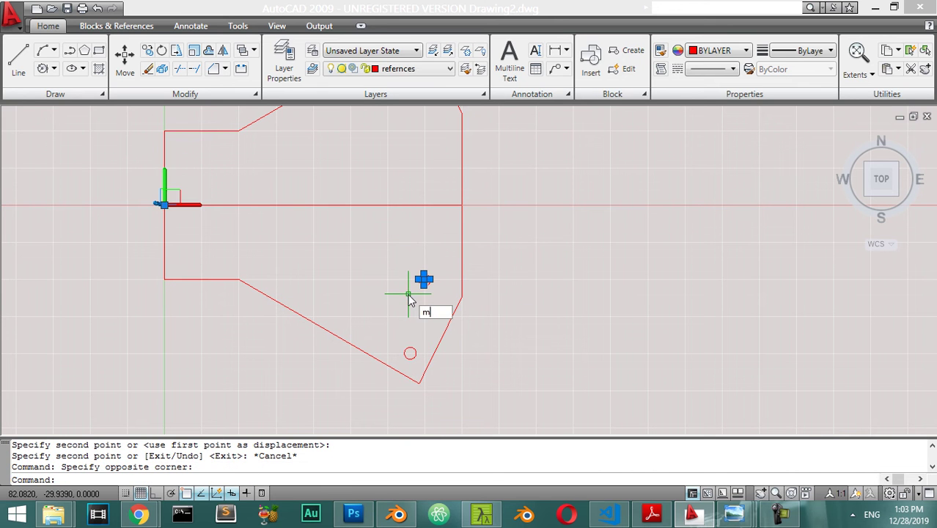
key("Return")
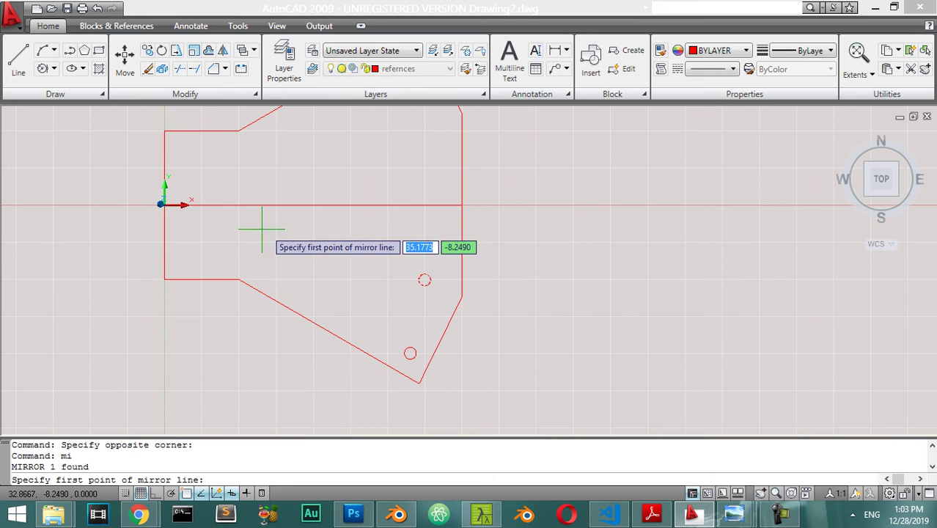
left_click(162, 204)
left_click(461, 205)
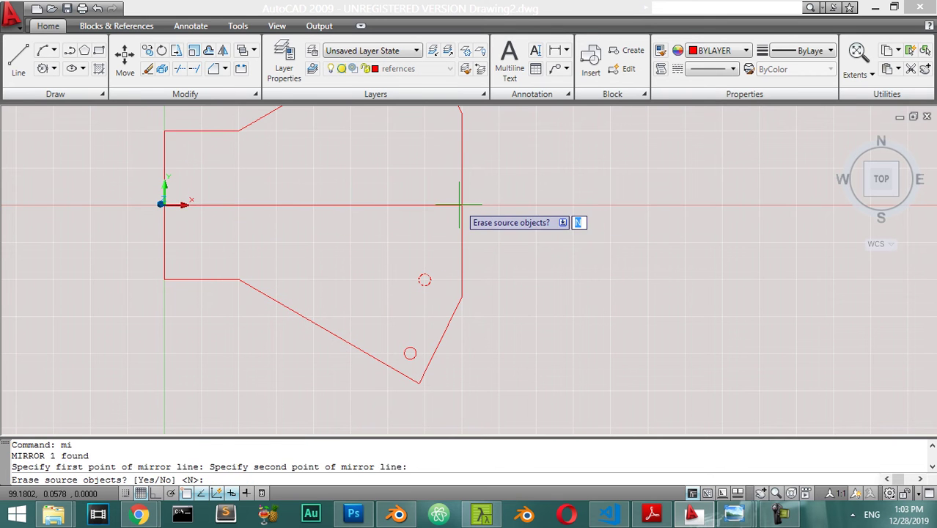
key("Return")
scroll(453, 261, "down", 3)
scroll(461, 232, "up", 2)
scroll(461, 233, "up", 1)
scroll(445, 174, "down", 1)
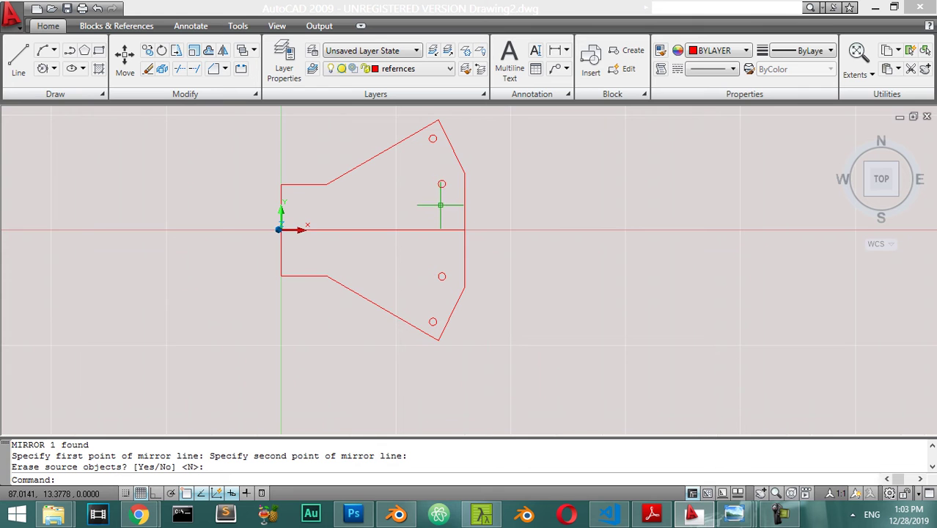
Move the two inner circles 6 units at 0°, using the lower inner circle's centre as the base point.
scroll(467, 279, "up", 2)
left_click(442, 291)
left_click(407, 261)
left_click(424, 139)
left_click(410, 158)
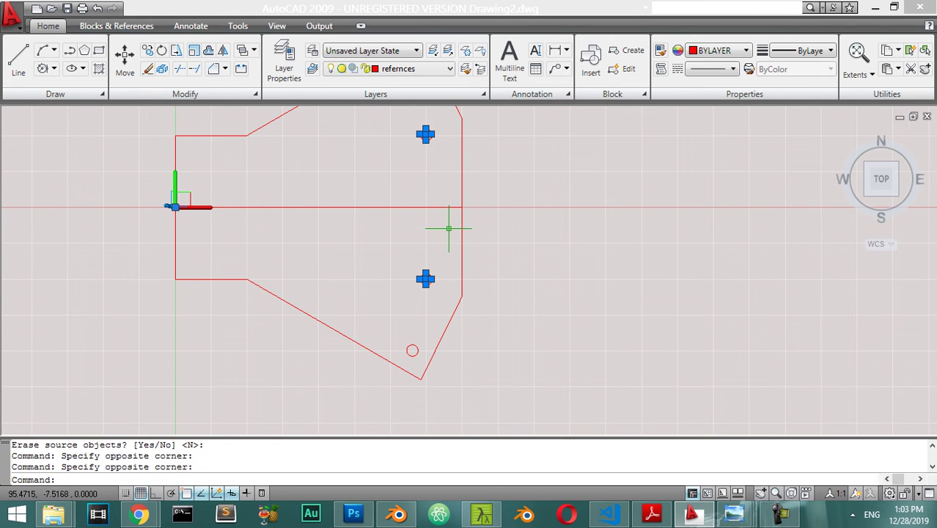
scroll(445, 225, "up", 2)
type("m")
key("Return")
scroll(443, 310, "up", 3)
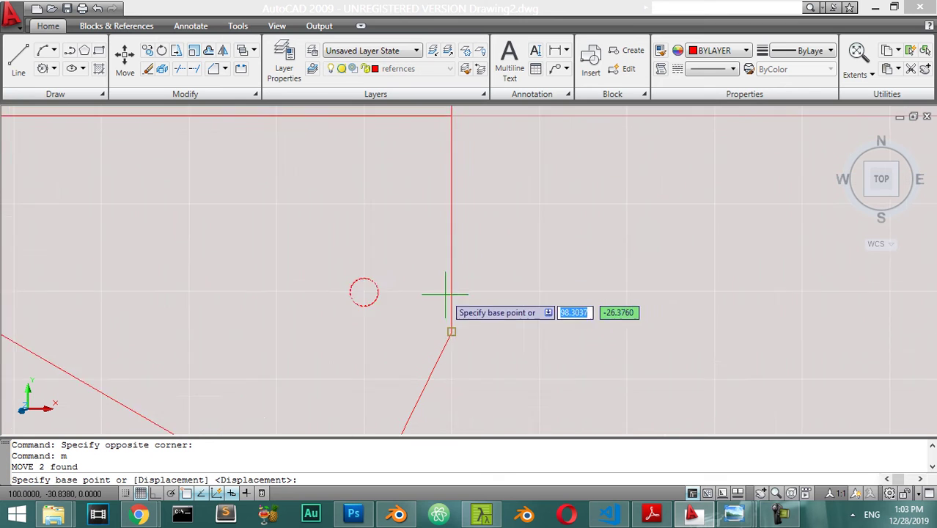
left_click(339, 297)
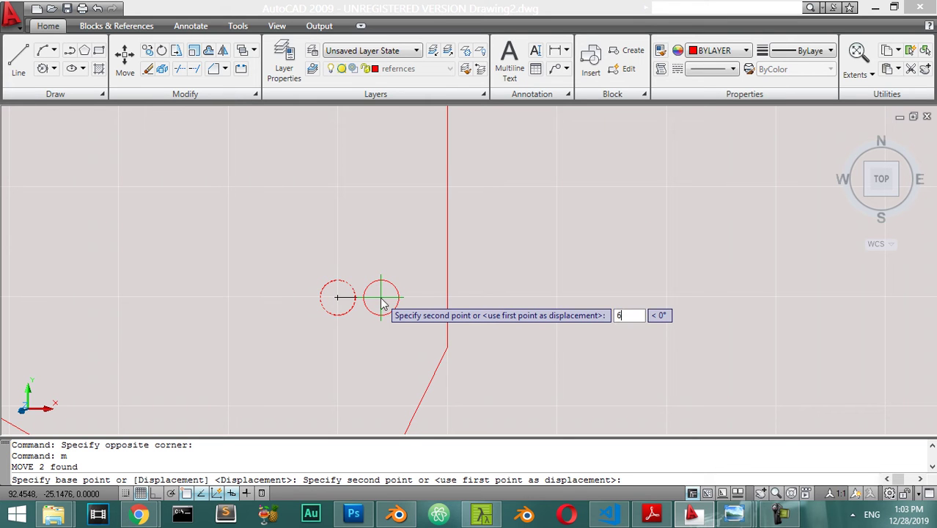
type("6")
key("Tab")
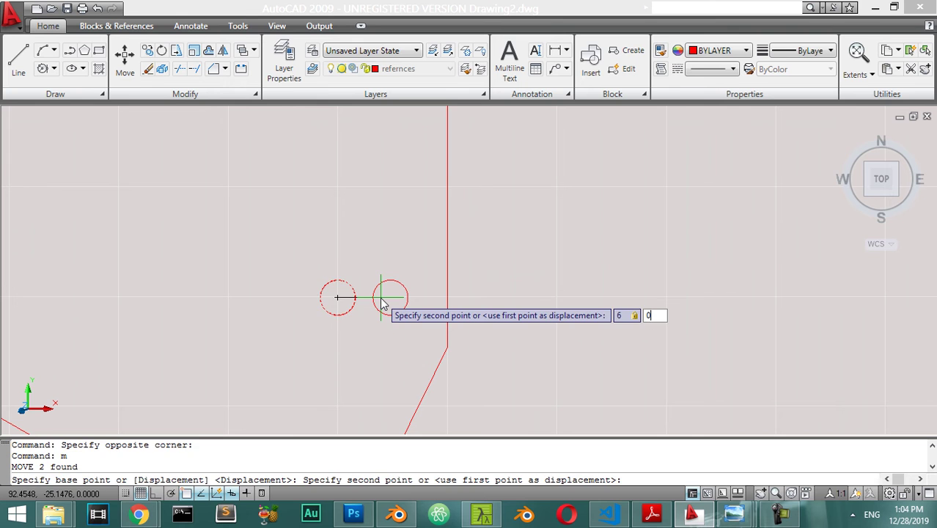
key("Return")
Inspect the placement of the moved lower inner circle relative to the outline and the neighbouring circles.
left_click(419, 266)
left_click(372, 316)
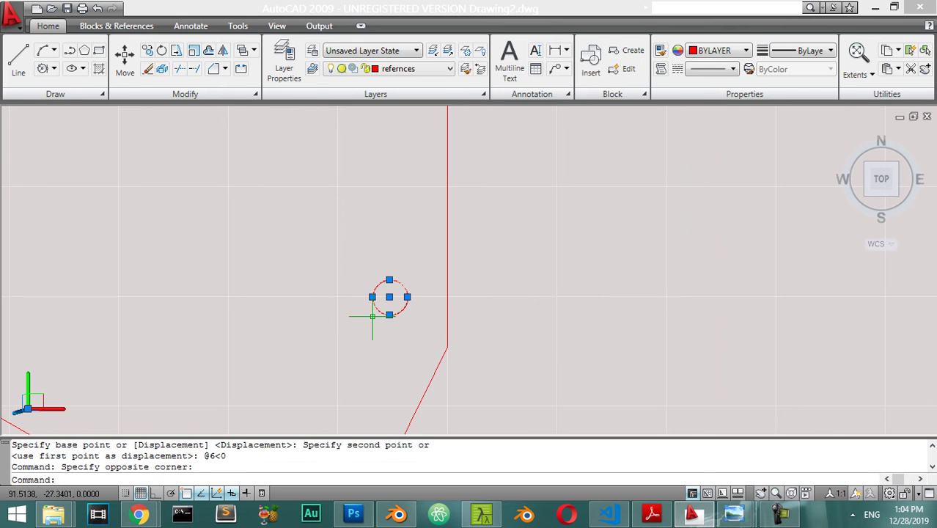
scroll(433, 290, "down", 3)
scroll(435, 286, "up", 1)
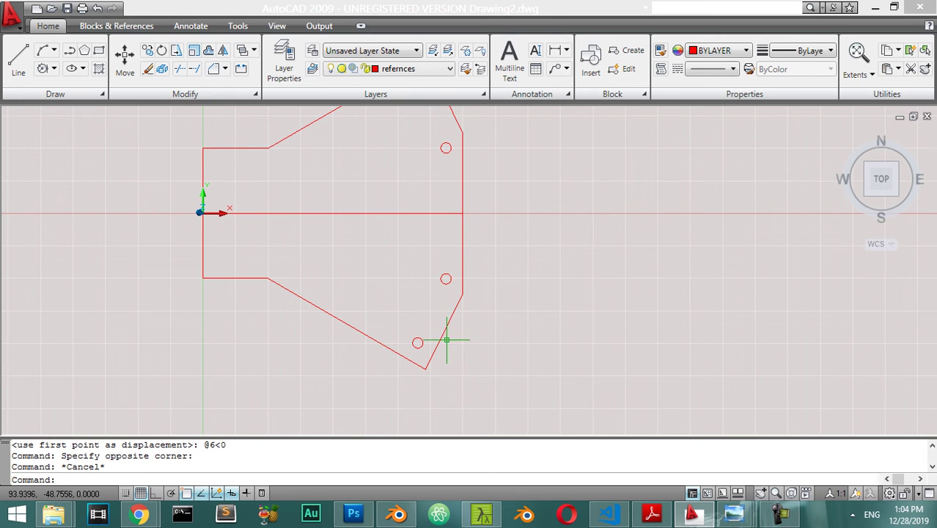
scroll(445, 301, "up", 3)
key("Escape")
scroll(438, 263, "down", 3)
scroll(460, 270, "down", 1)
scroll(460, 270, "up", 2)
key("Escape")
Make the objects layer current and switch to the 3D Modeling workspace.
left_click(407, 68)
left_click(395, 95)
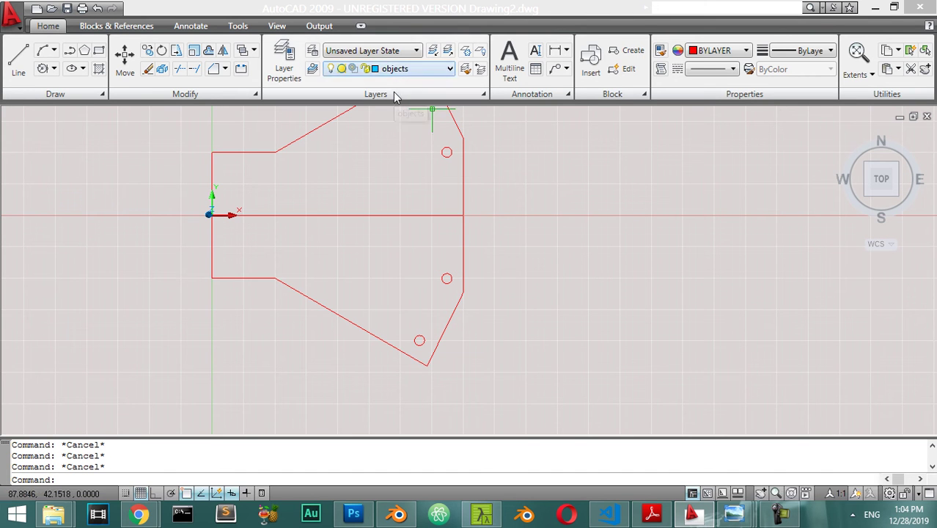
left_click(889, 493)
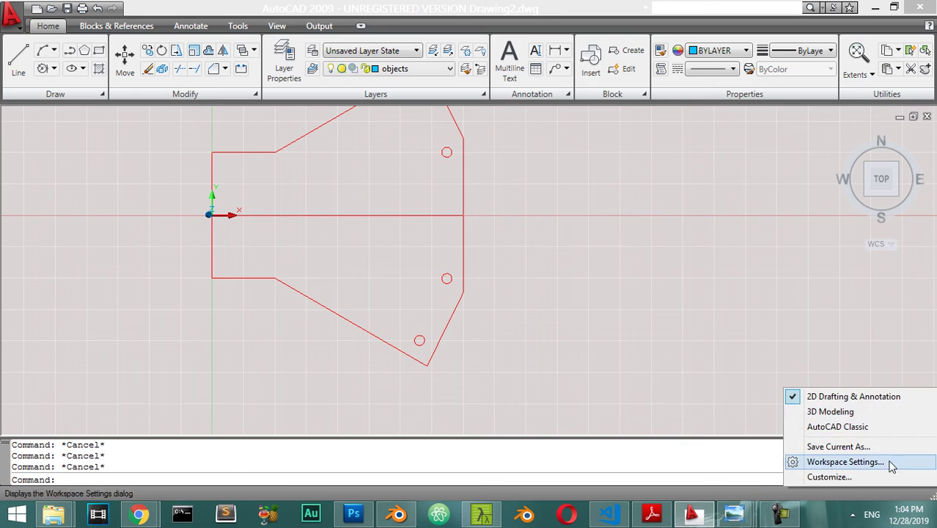
left_click(856, 411)
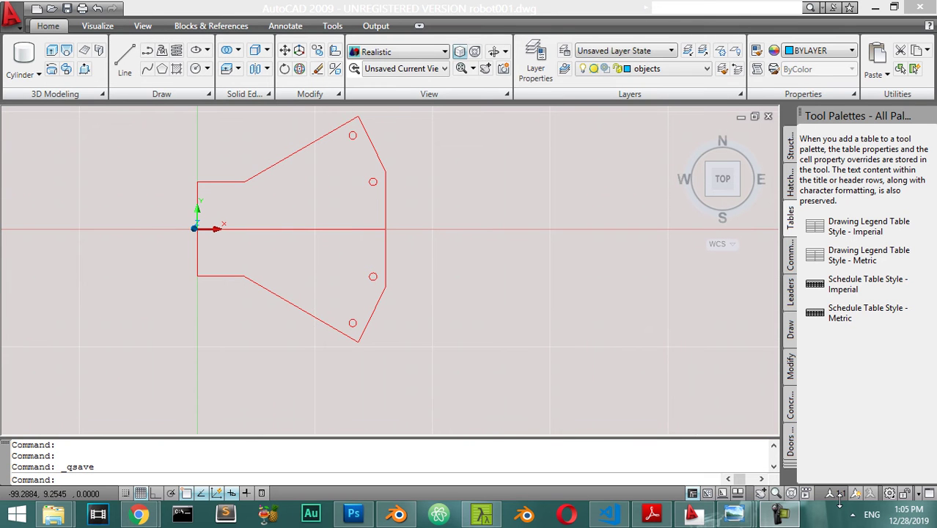
left_click(889, 493)
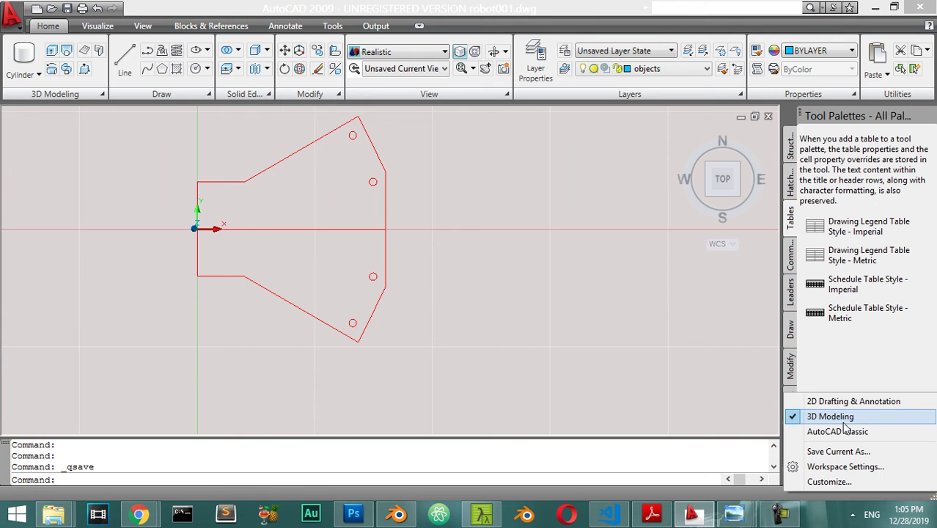
key("Escape")
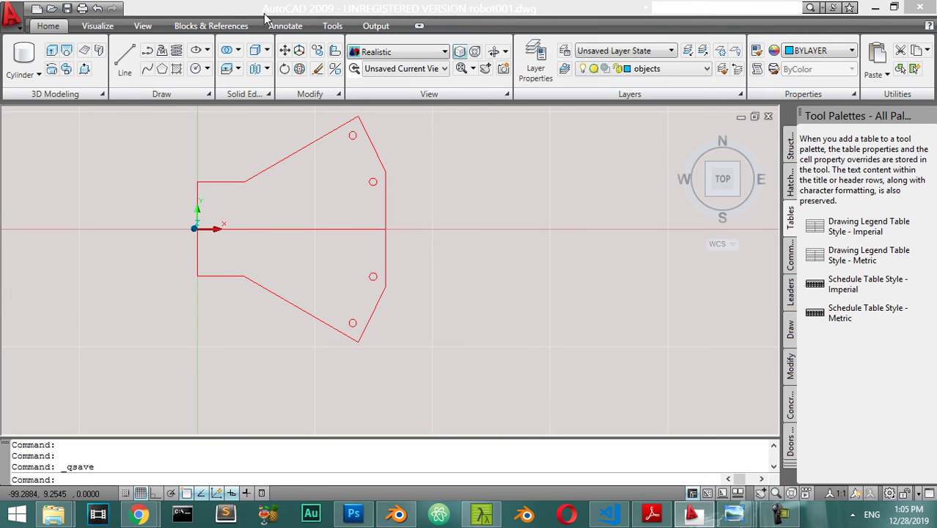
Trace the outer boundary of the reference outline with a polyline through all eight corners, ending at its starting corner 0,25.
left_click(147, 53)
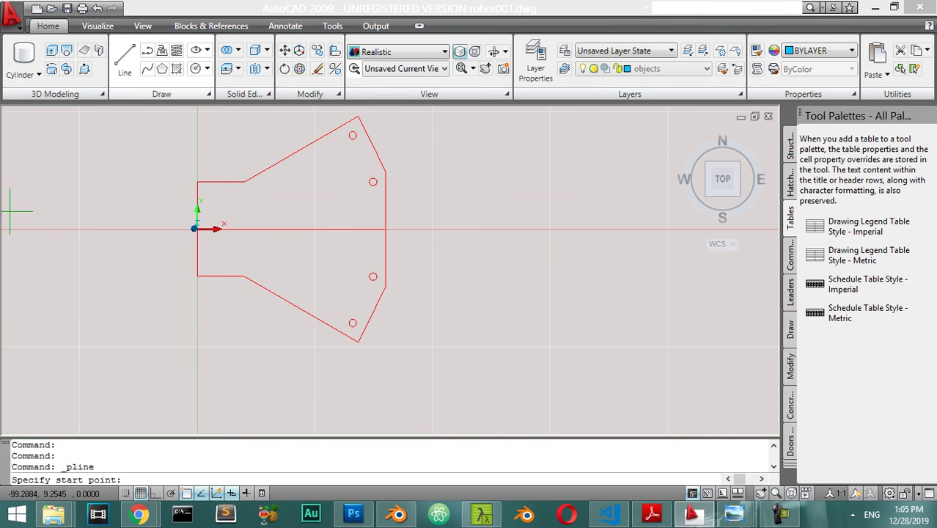
left_click(197, 181)
left_click(243, 181)
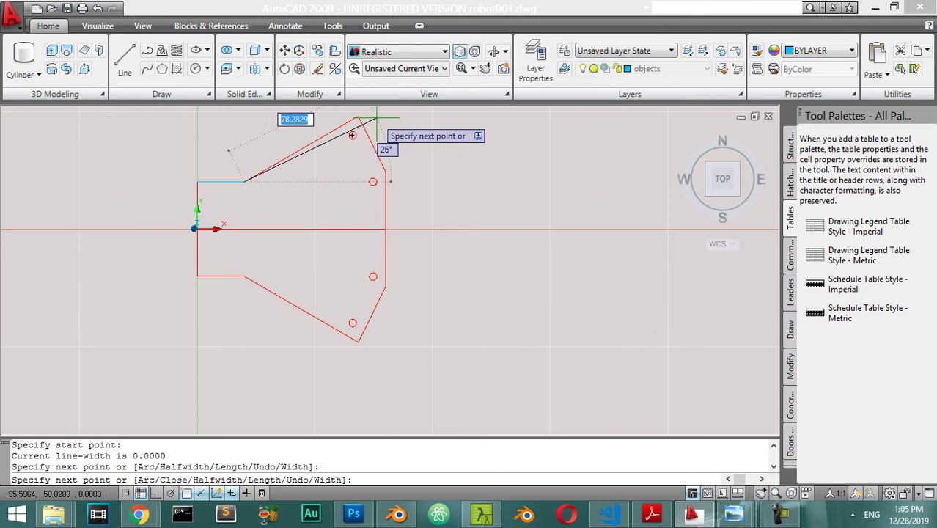
left_click(357, 117)
left_click(385, 170)
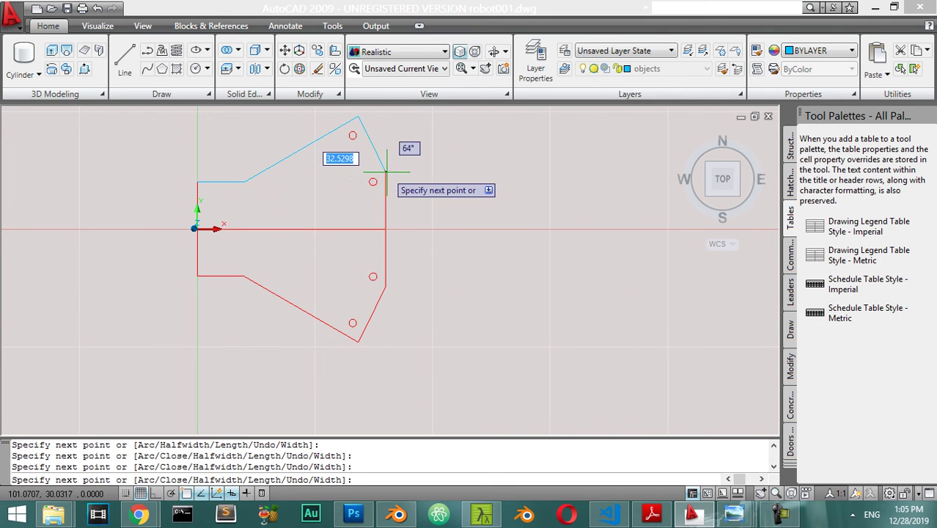
left_click(385, 286)
left_click(357, 340)
left_click(244, 276)
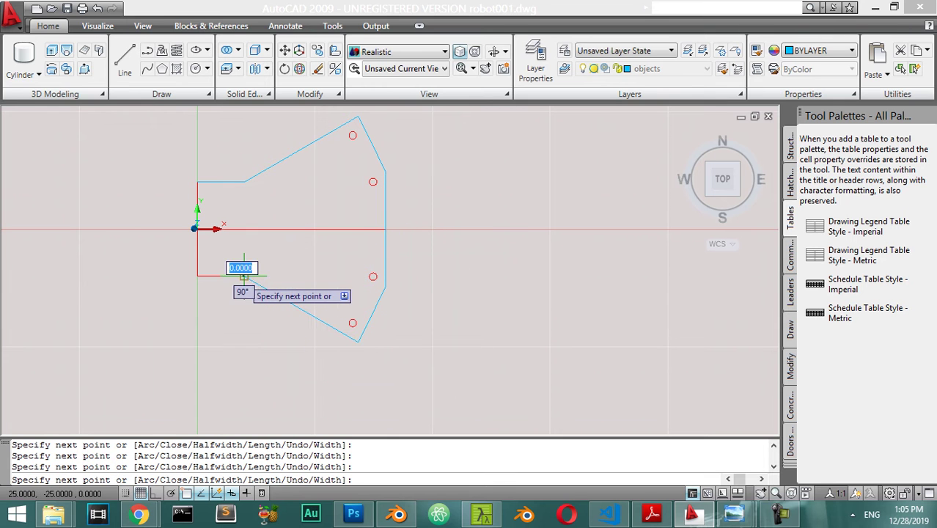
left_click(197, 276)
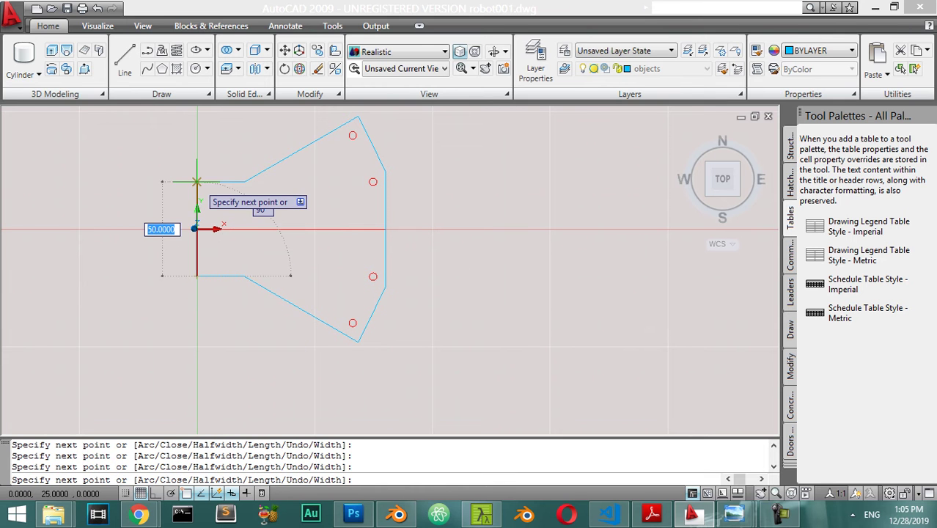
left_click(196, 181)
key("Return")
Extrude the traced outline polyline to a height of 5 units.
scroll(389, 268, "down", 1)
scroll(389, 227, "up", 1)
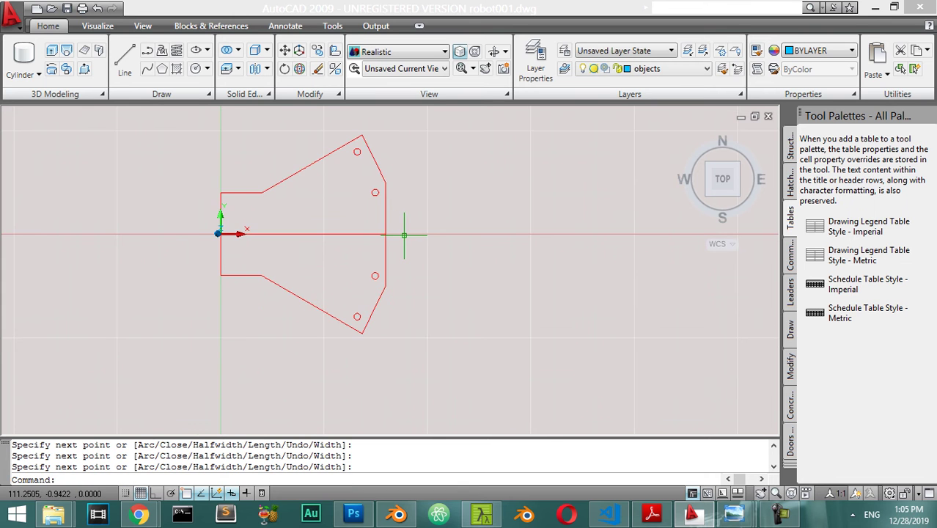
scroll(404, 235, "up", 1)
scroll(395, 250, "down", 3)
scroll(372, 266, "up", 2)
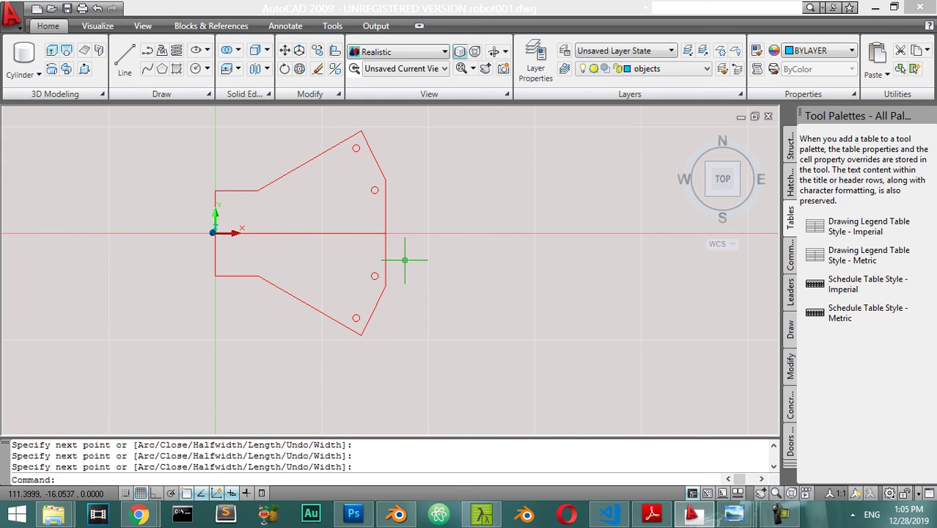
mouse_move(410, 300)
middle_mouse_down()
mouse_move(337, 206)
mouse_move(315, 219)
mouse_move(431, 272)
mouse_move(440, 252)
middle_mouse_up()
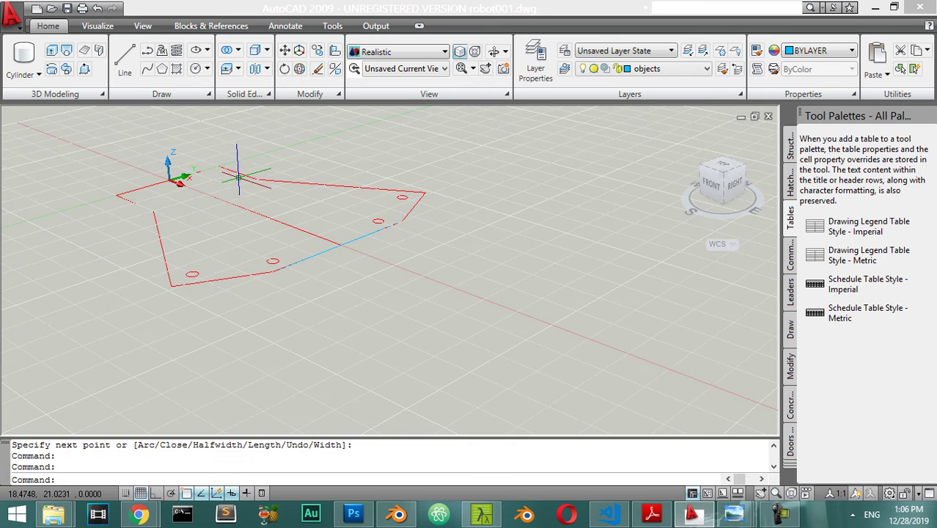
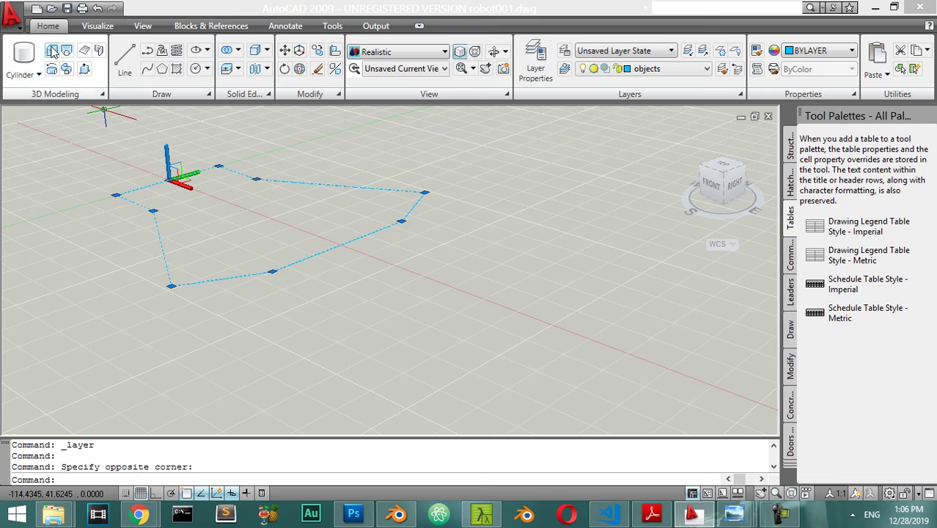
left_click(54, 52)
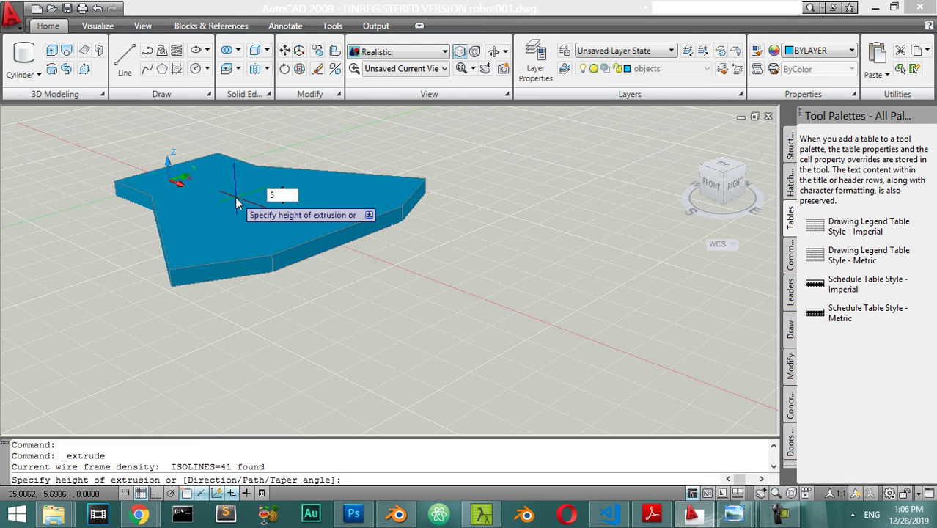
key("Return")
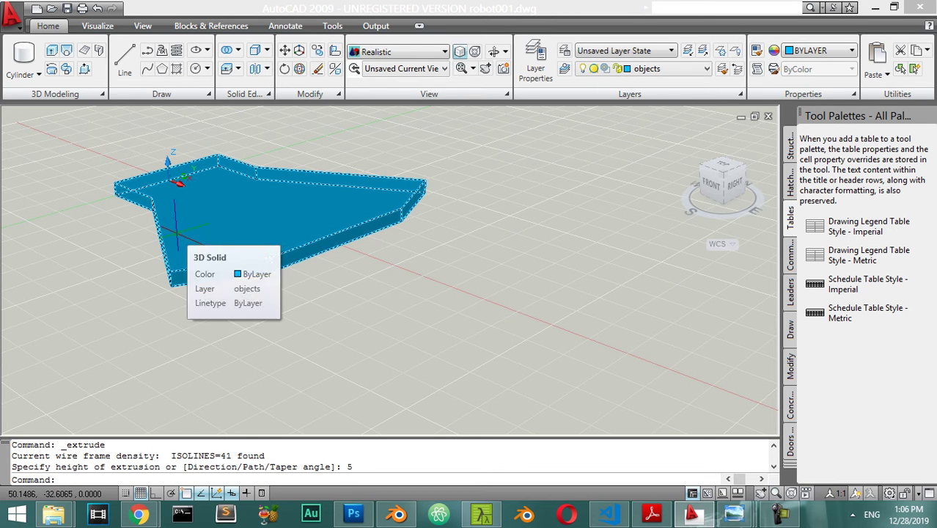
key("Escape")
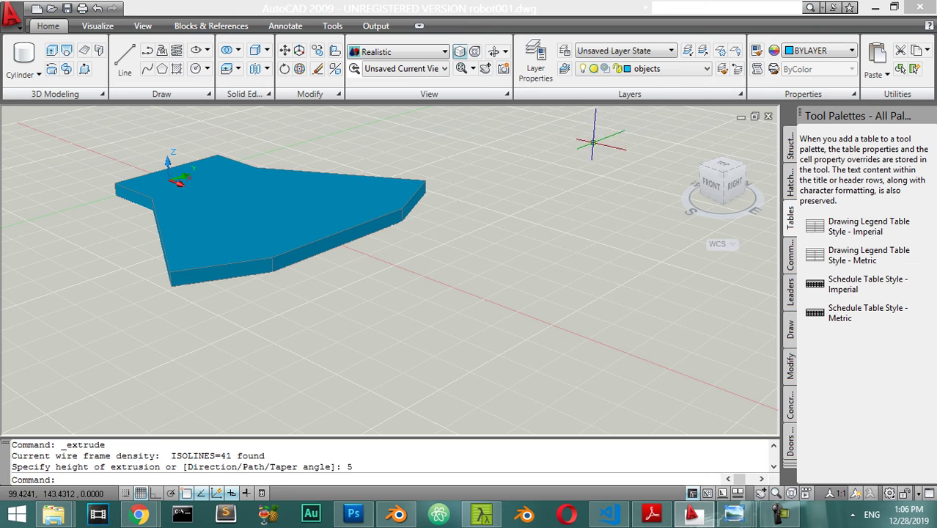
In the top view, make layer 0 current, turn off the objects layer and turn on the refernces layer.
left_click(722, 169)
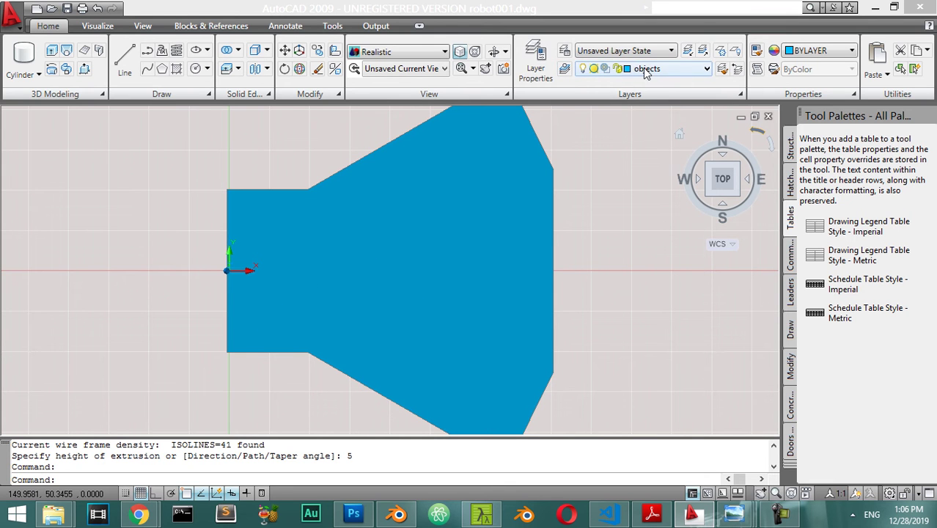
left_click(536, 60)
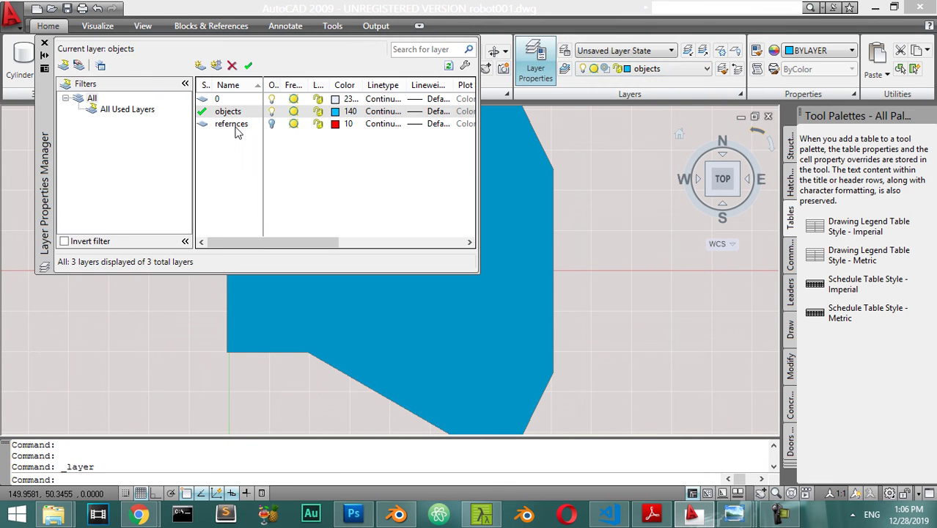
left_click(236, 126)
double_click(241, 99)
left_click(271, 111)
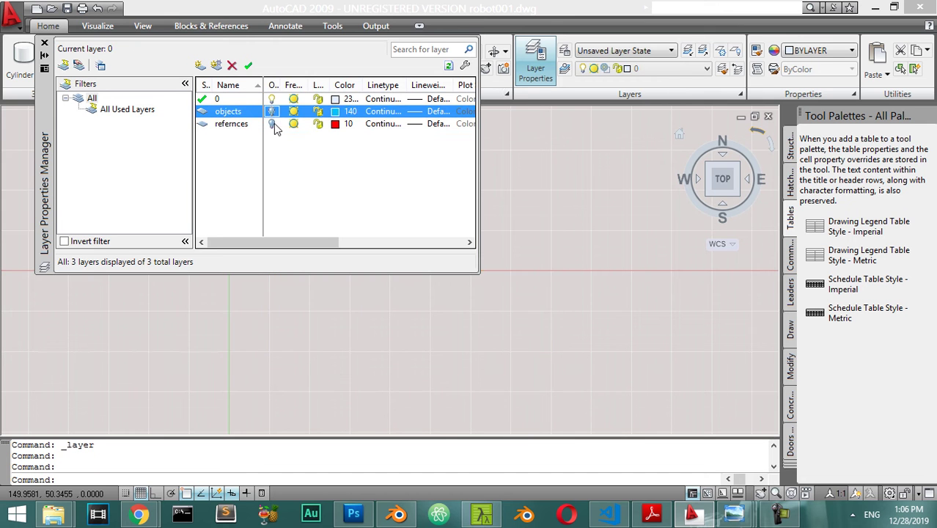
left_click(272, 124)
left_click(44, 42)
Offset both halves of the outline's vertical edge at the origin 18 units toward the inside of the shape.
left_click(263, 295)
left_click(213, 327)
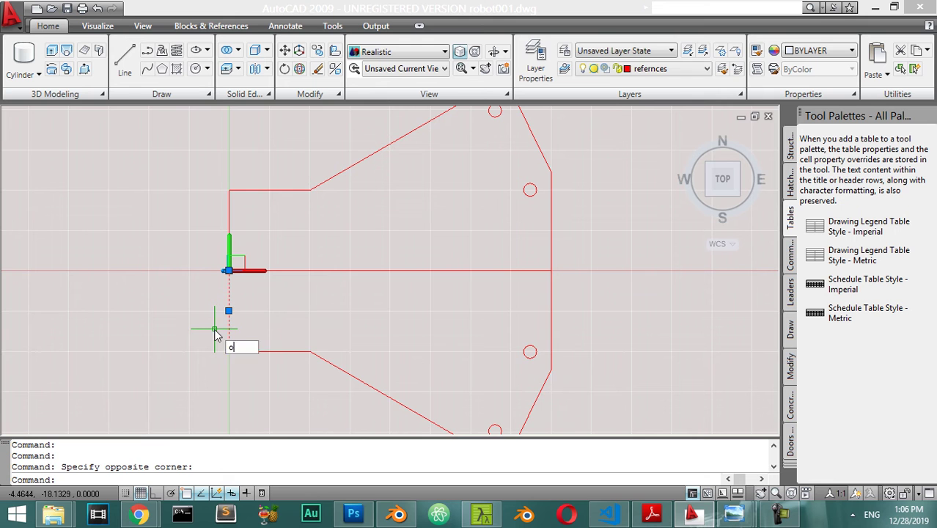
key("Return")
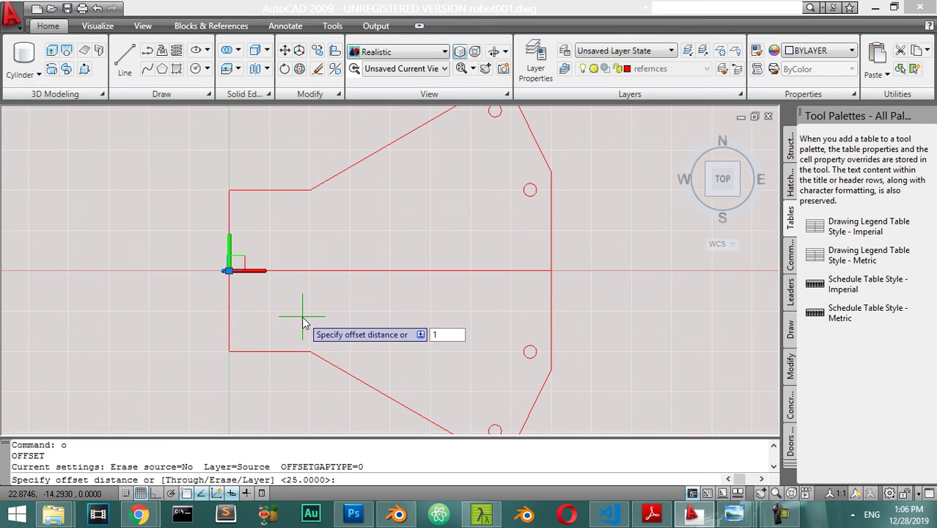
type("18")
key("Return")
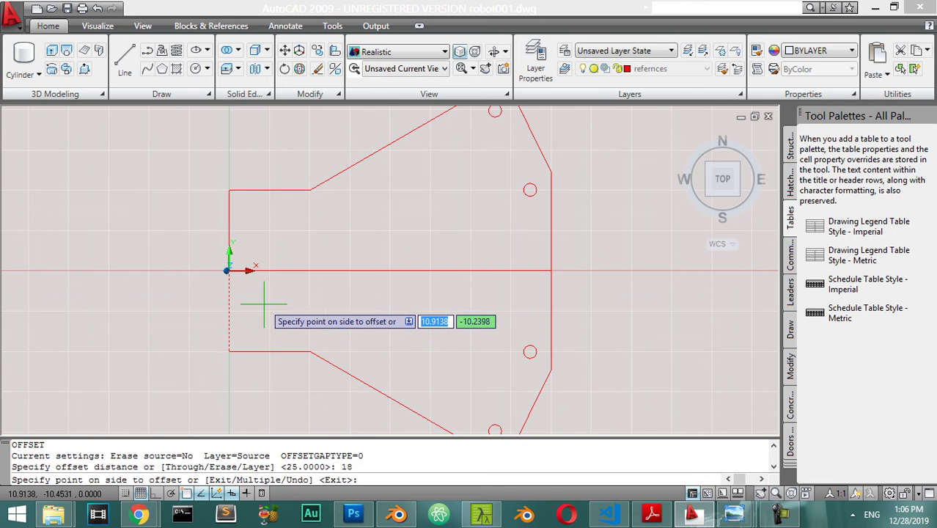
left_click(278, 311)
left_click(229, 220)
left_click(263, 220)
key("Escape")
left_click(310, 236)
left_click(273, 252)
key("Escape")
left_click(307, 293)
left_click(270, 308)
key("Escape")
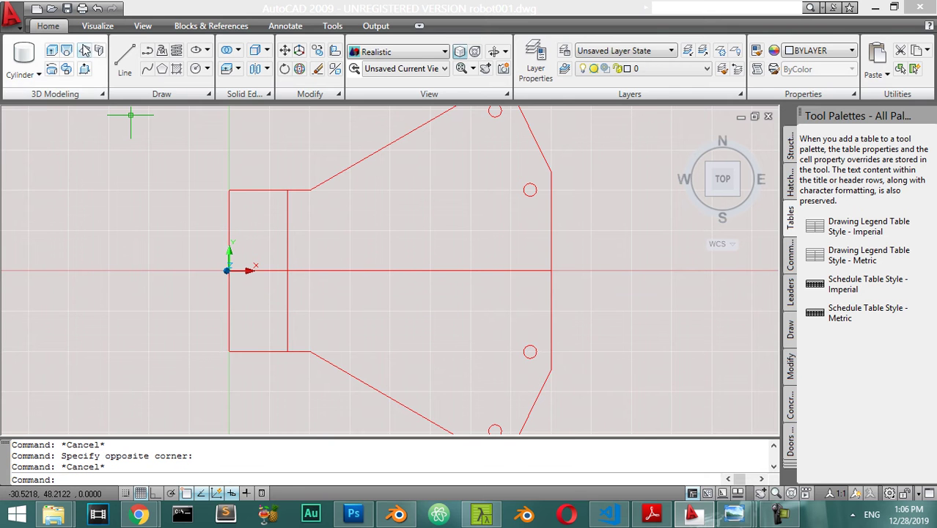
Make the objects layer current and draw a polyline over the full length of the offset line, from 18,-25 to 18,25.
left_click(617, 73)
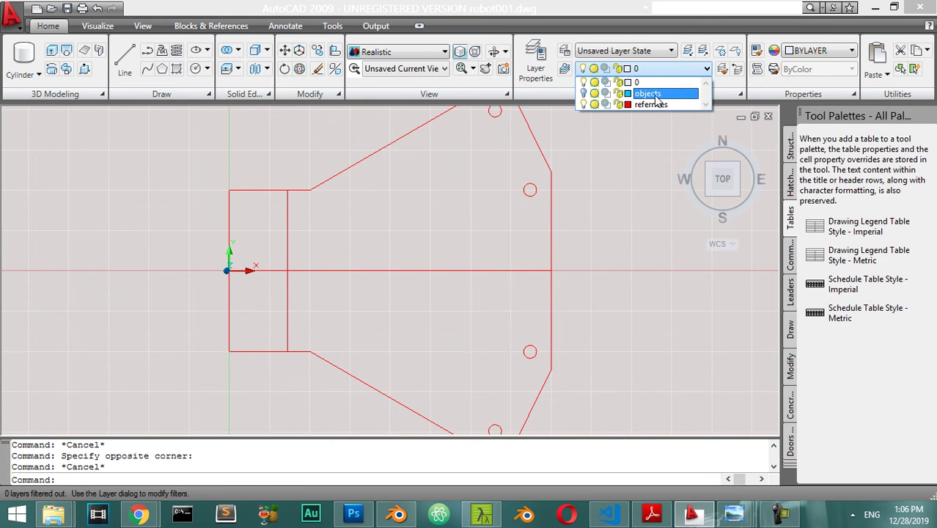
left_click(648, 91)
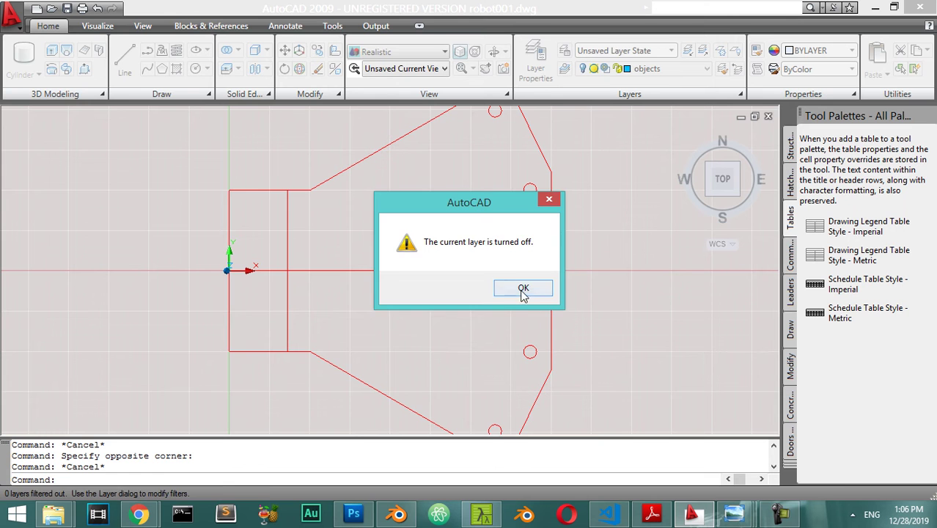
left_click(523, 288)
left_click(146, 50)
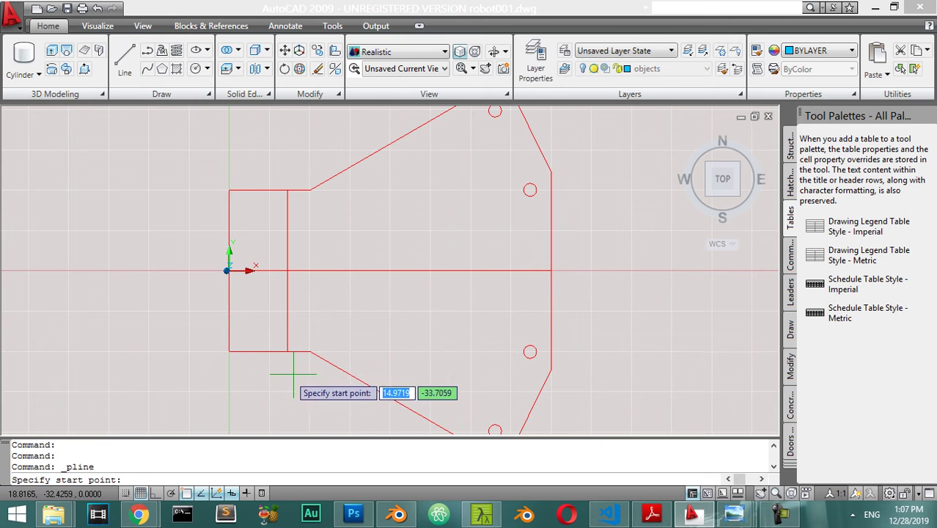
left_click(287, 350)
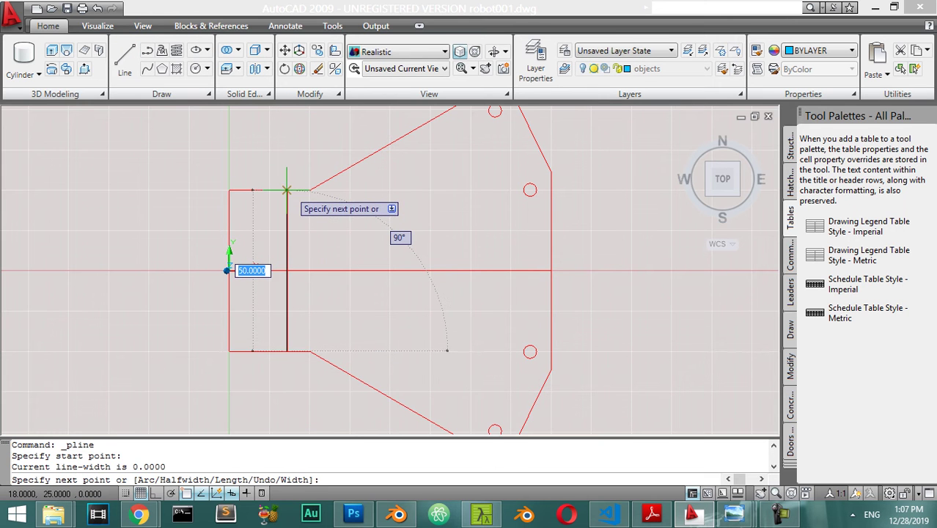
left_click(287, 190)
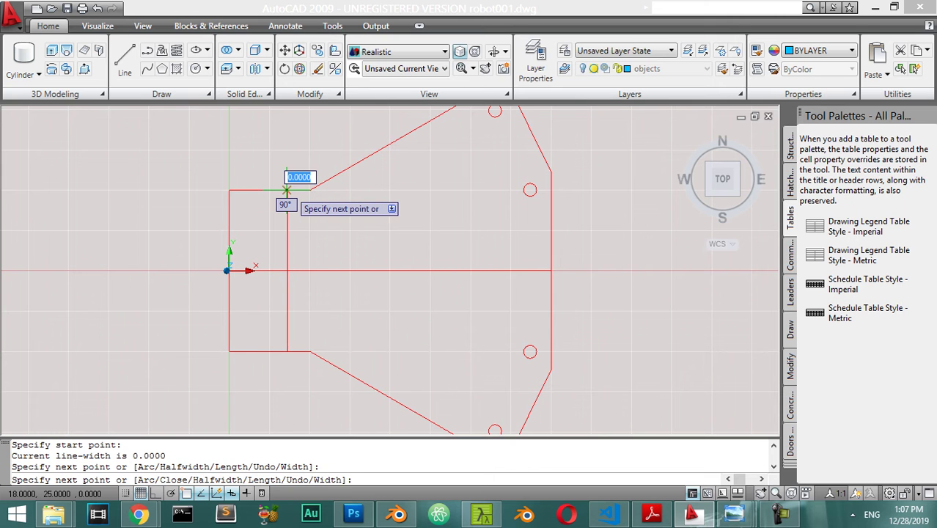
key("Return")
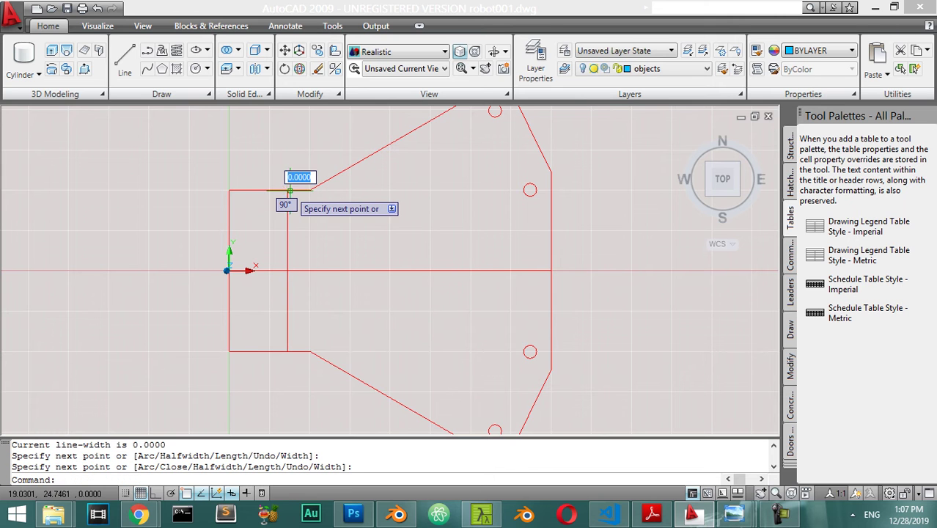
left_click(150, 54)
key("Escape")
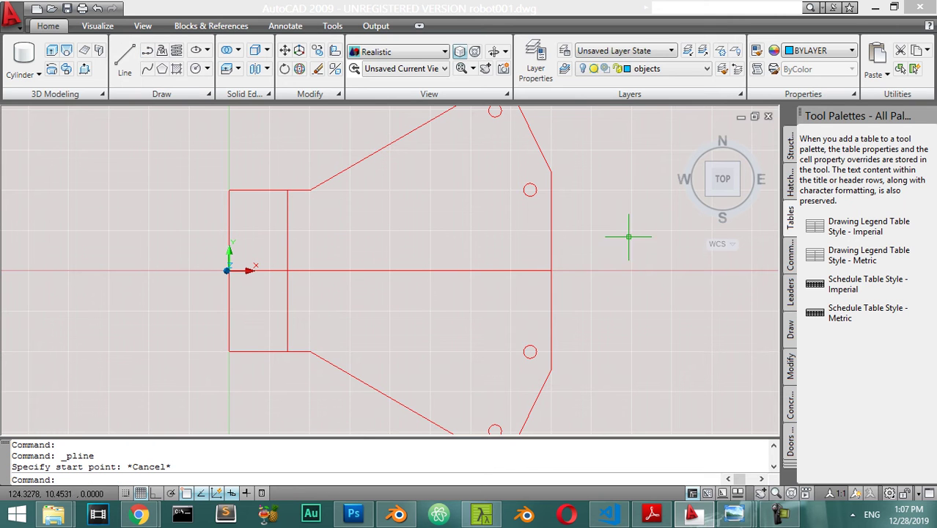
Turn the objects layer back on and show the model in the 2D Wireframe visual style.
left_click(535, 59)
left_click(271, 112)
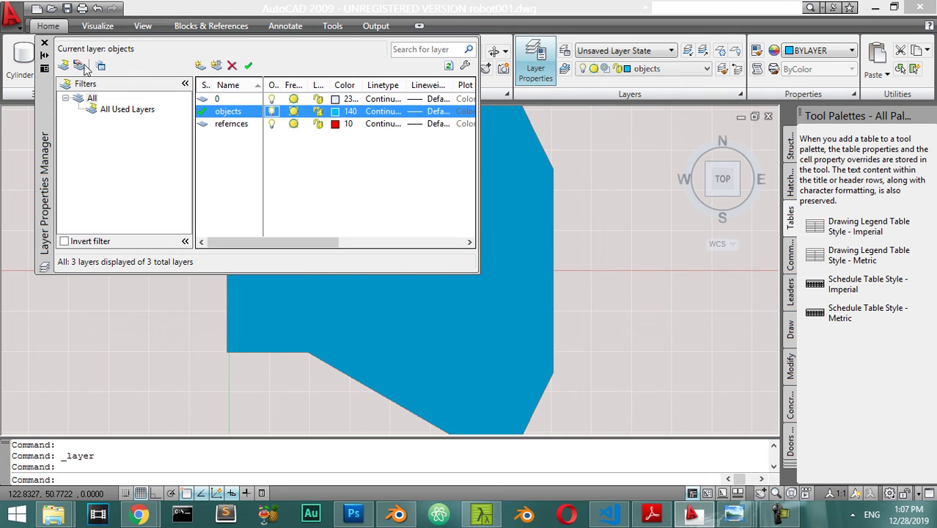
left_click(44, 43)
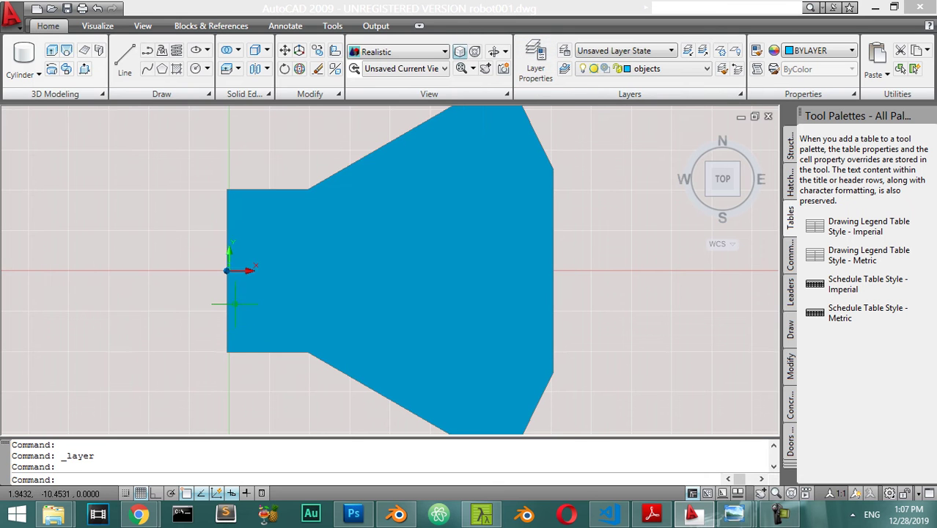
left_click(442, 51)
left_click(373, 78)
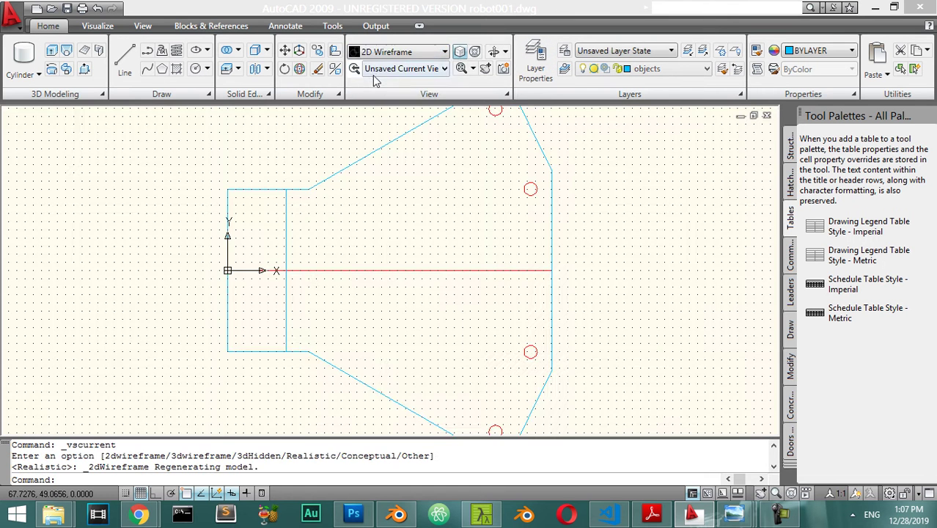
left_click(286, 317)
middle_click_drag(357, 323, 383, 267)
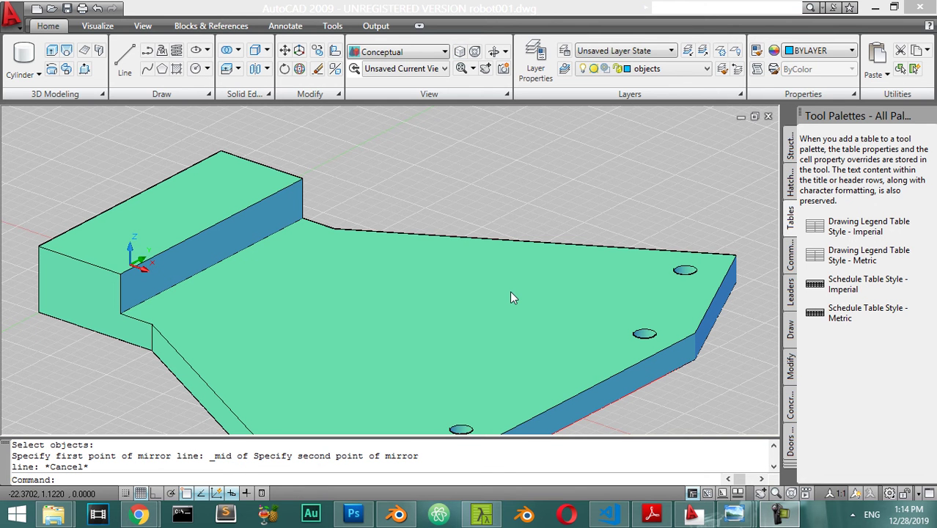
In 2D Wireframe, move the two short parallel lines beneath the raised block along X to the plate's far straight edge.
left_click(392, 54)
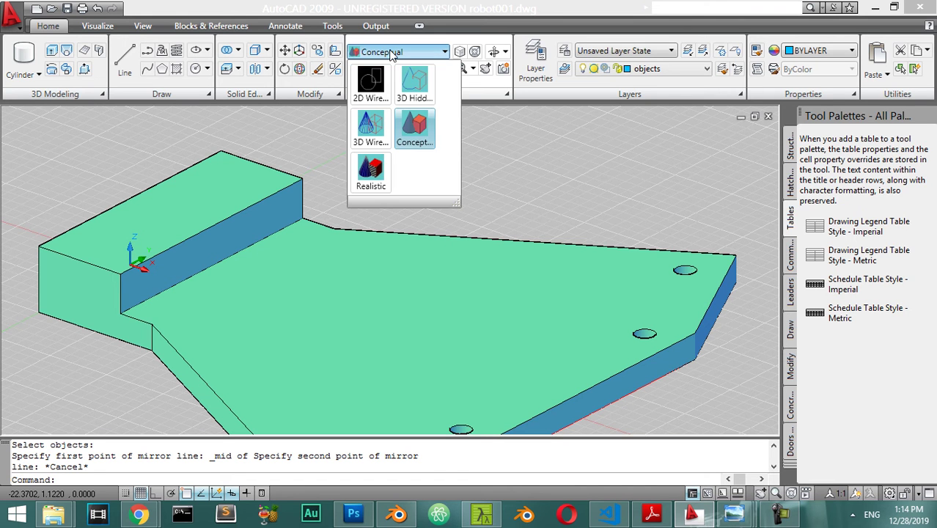
left_click(371, 84)
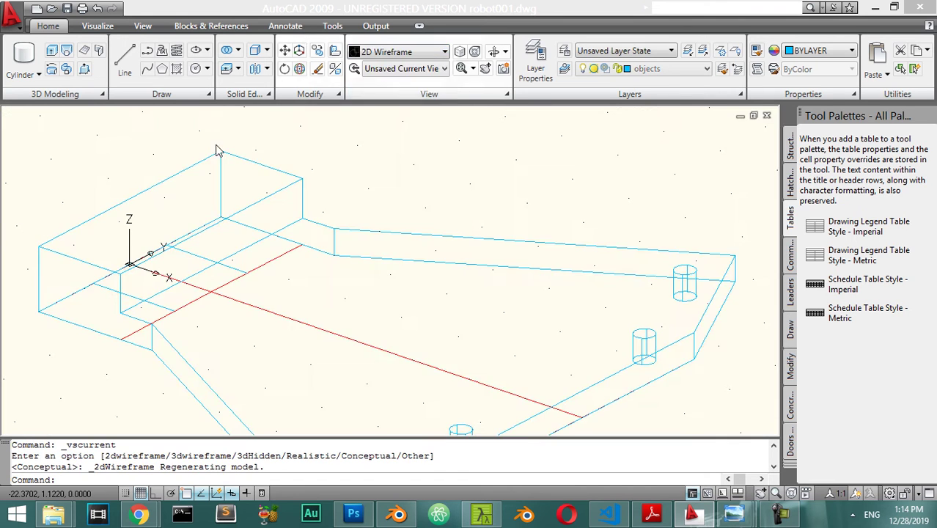
left_click(233, 270)
left_click(164, 305)
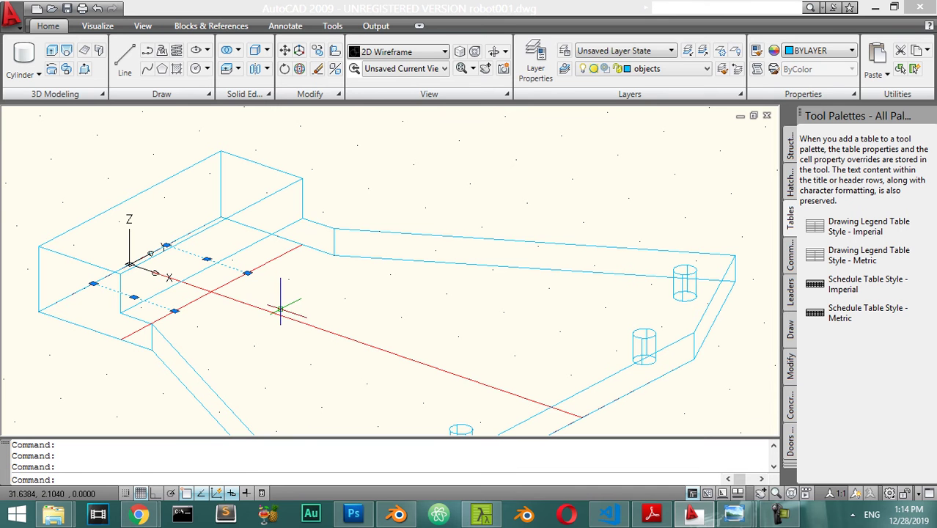
key("Return")
left_click(248, 273)
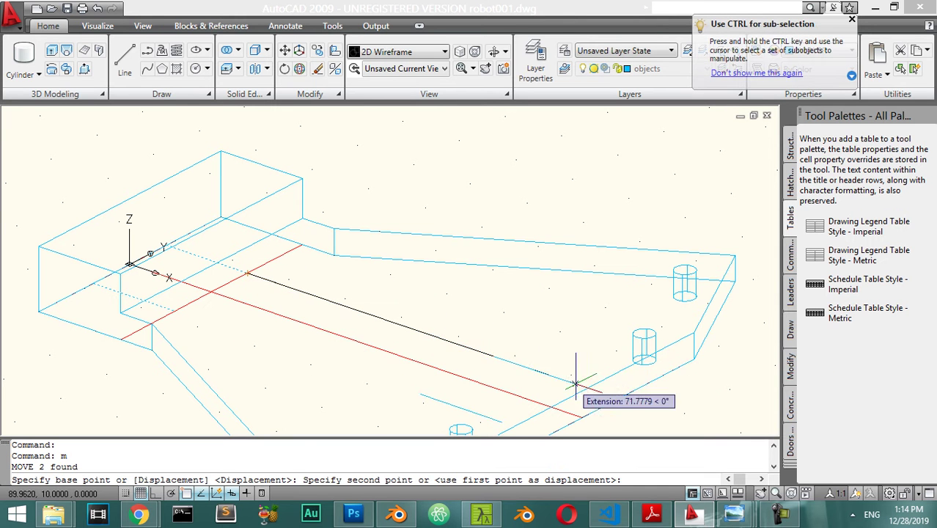
left_click(619, 397)
key("Return")
scroll(623, 398, "down", 4)
scroll(623, 389, "up", 2)
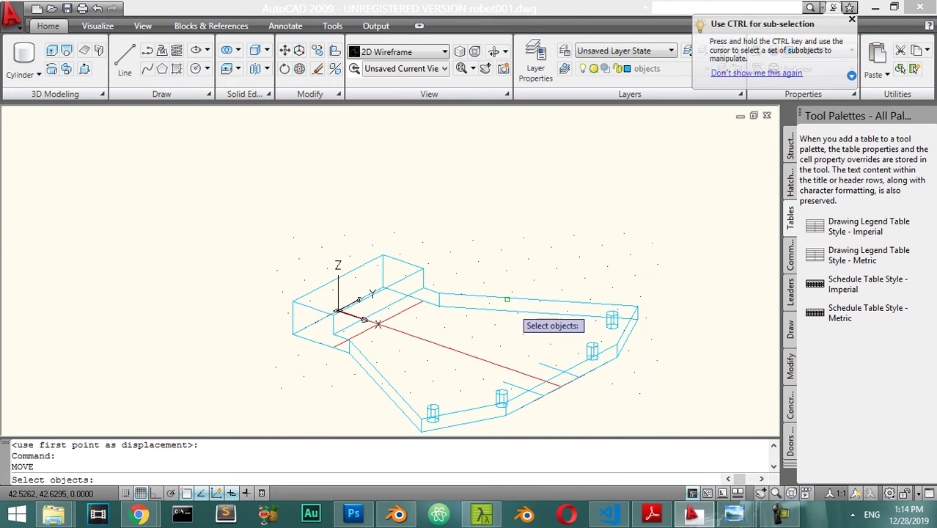
scroll(439, 285, "up", 1)
Switch to the Conceptual visual style and copy the solid from its lower corner at 0,-25 straight up, directly on top of the original.
left_click(399, 52)
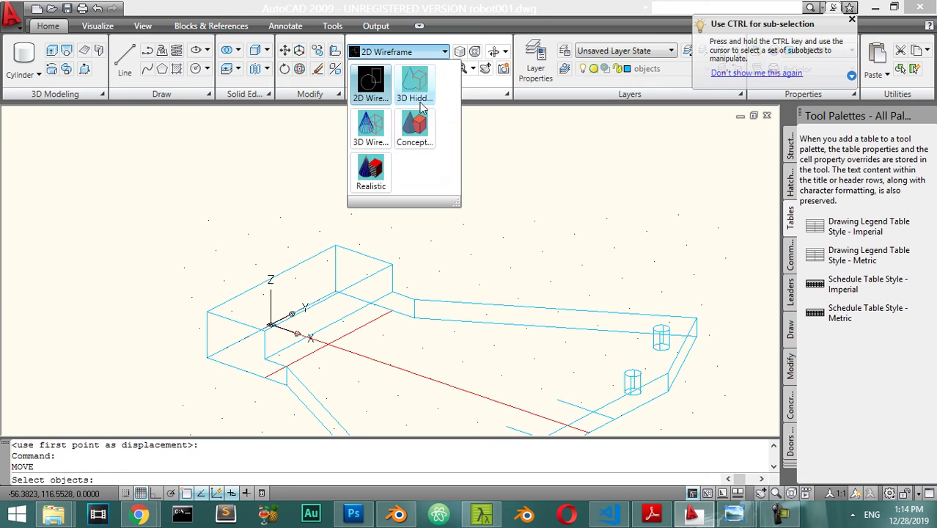
left_click(415, 133)
left_click(376, 267)
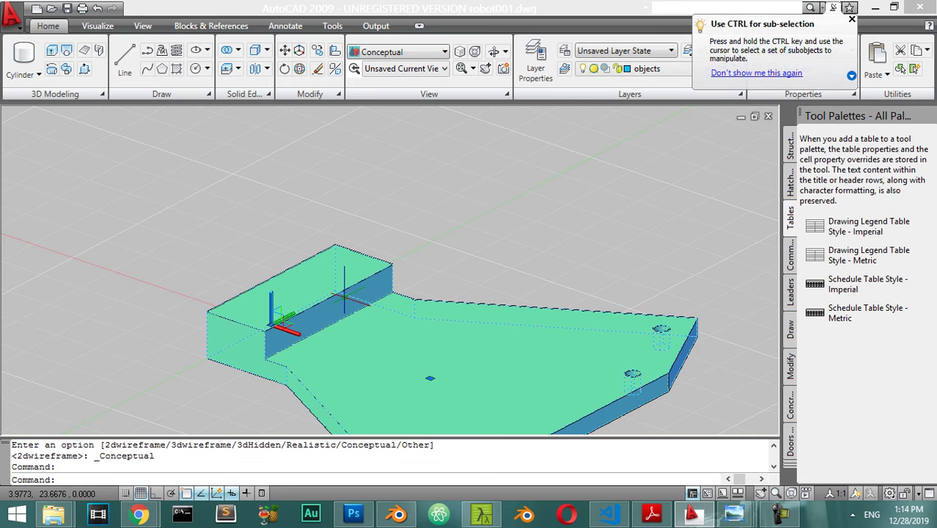
type("co")
key("Return")
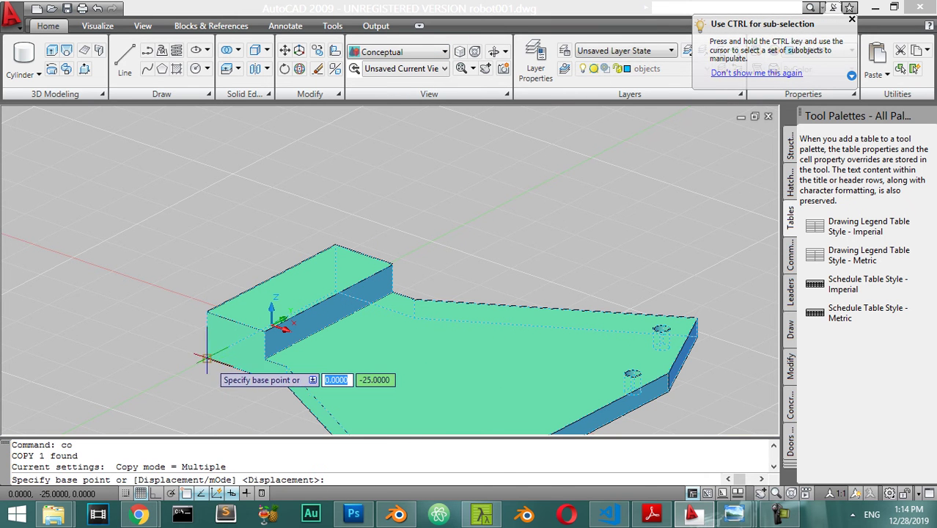
left_click(208, 359)
scroll(206, 313, "up", 5)
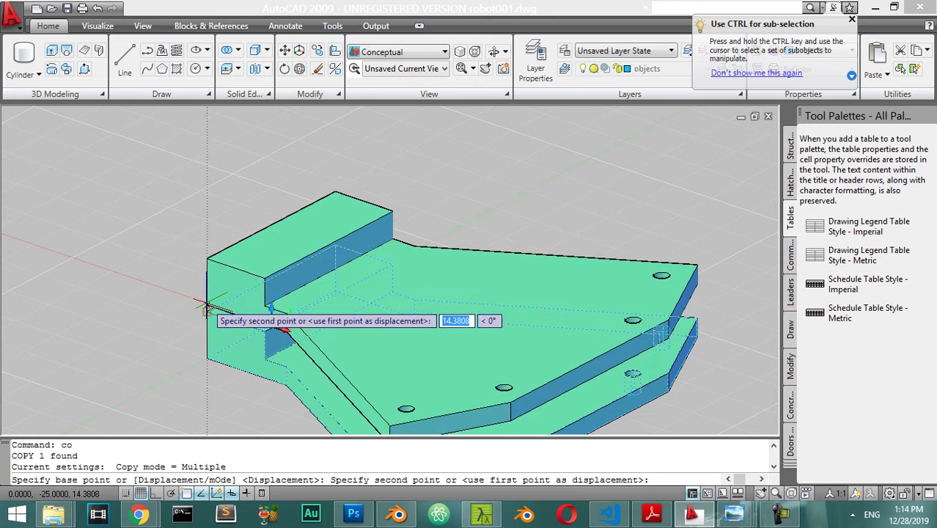
key("Return")
key("Return")
scroll(440, 323, "down", 8)
scroll(504, 306, "up", 5)
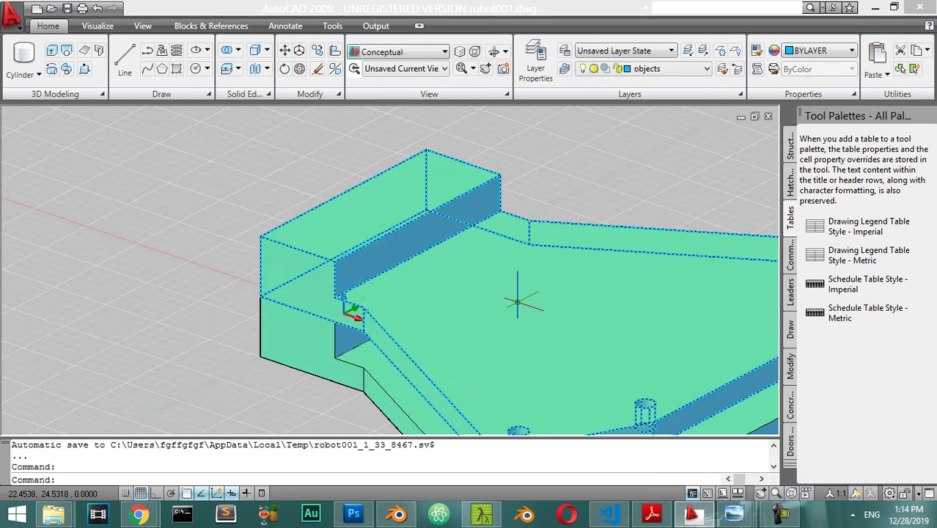
3D-rotate the upper copy 180° about the world X direction through the midpoint of its raised block's outer top edge.
key("Escape")
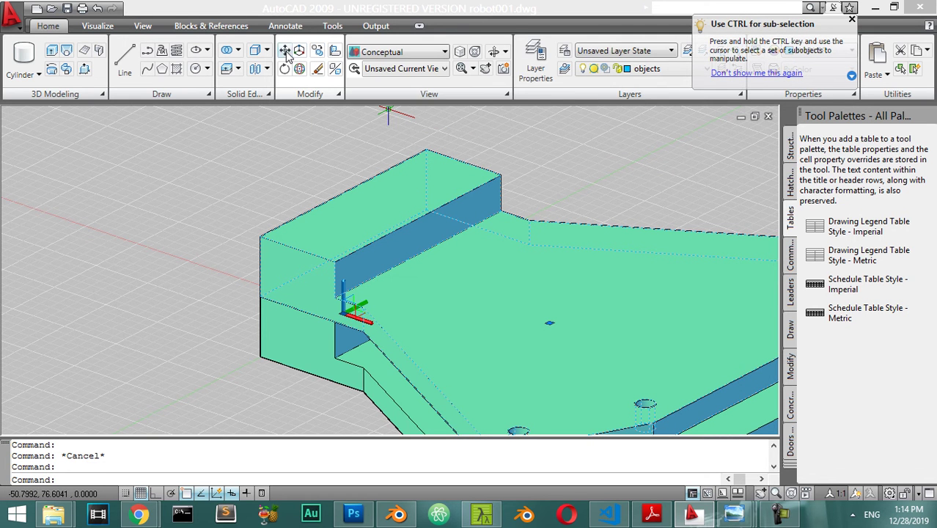
left_click(299, 49)
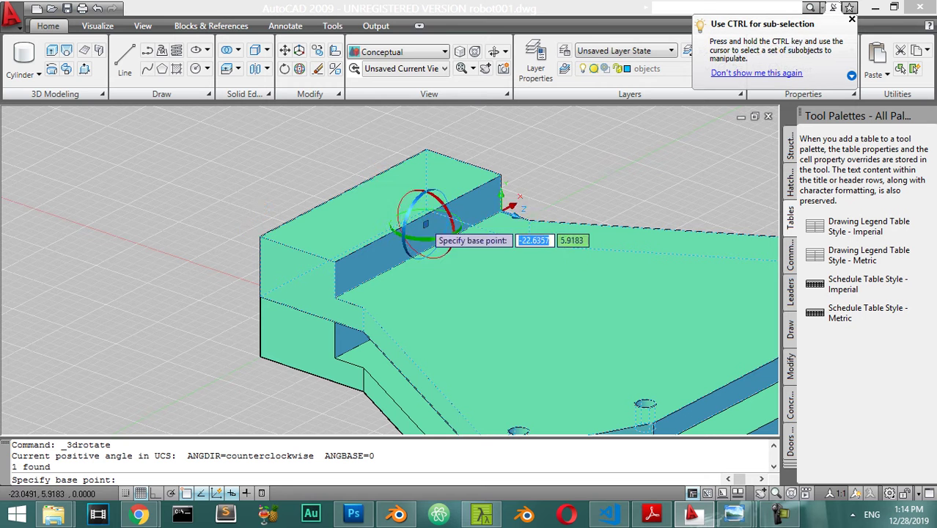
scroll(341, 172, "up", 4)
right_click(344, 189, "shift")
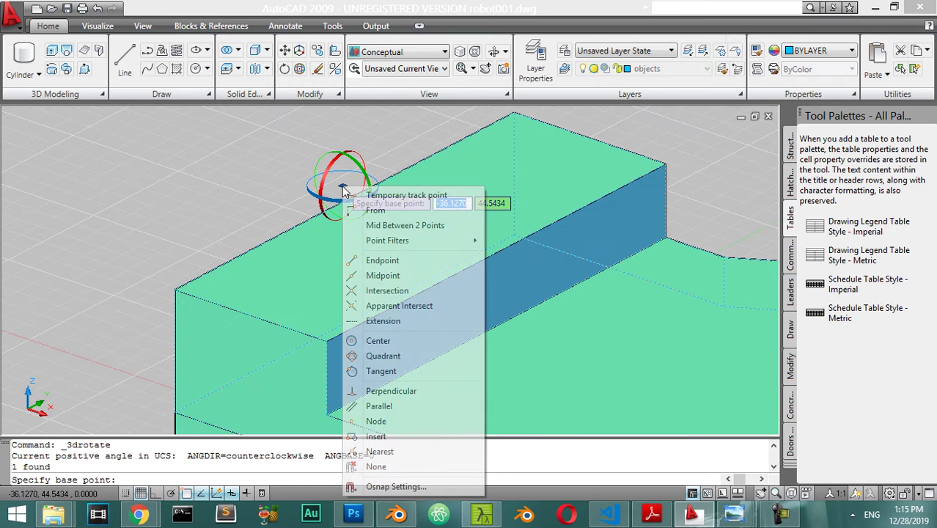
left_click(383, 275)
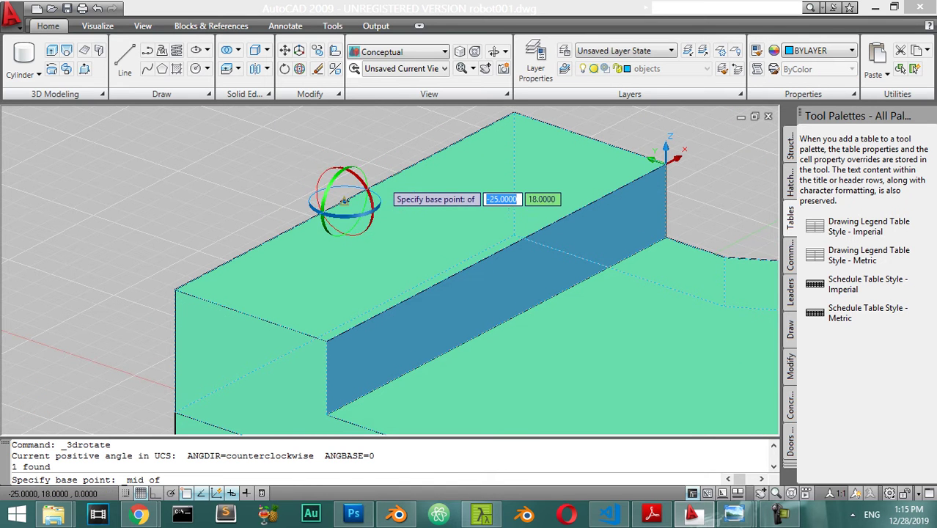
left_click(343, 203)
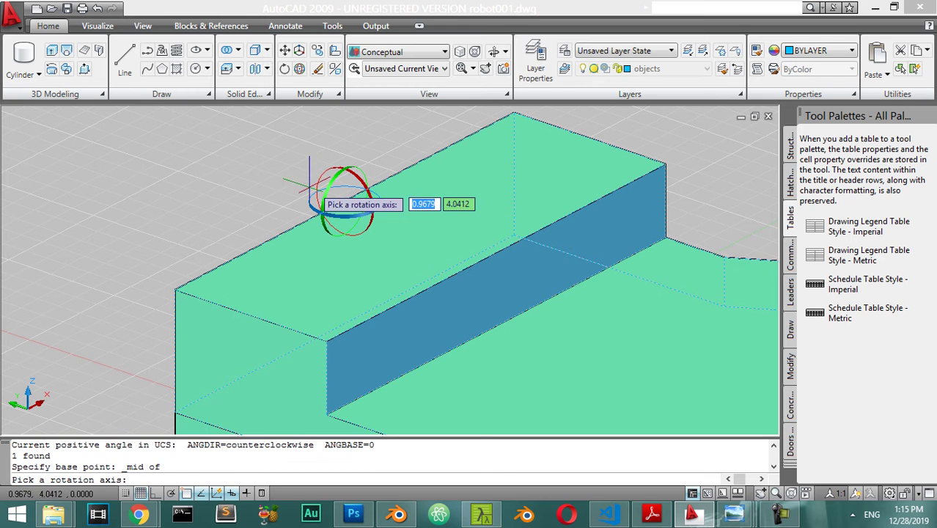
left_click(339, 205)
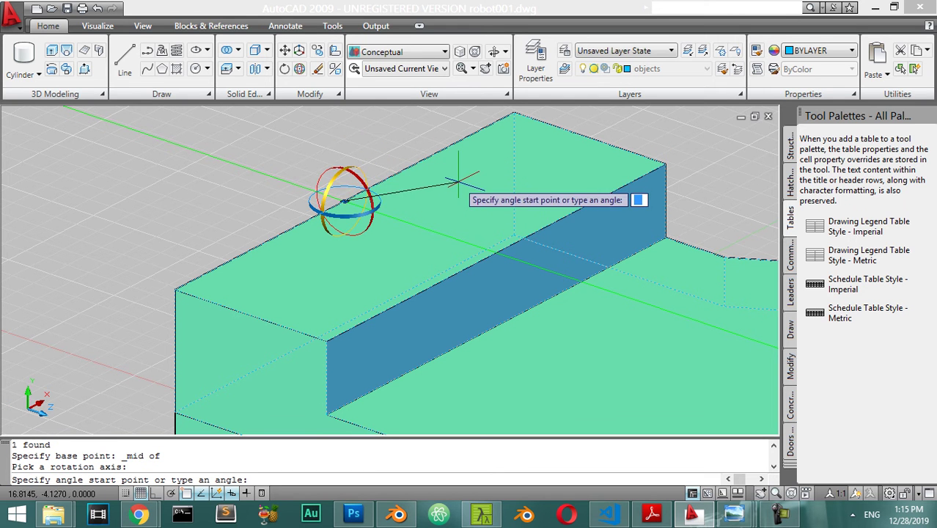
type("180")
key("Return")
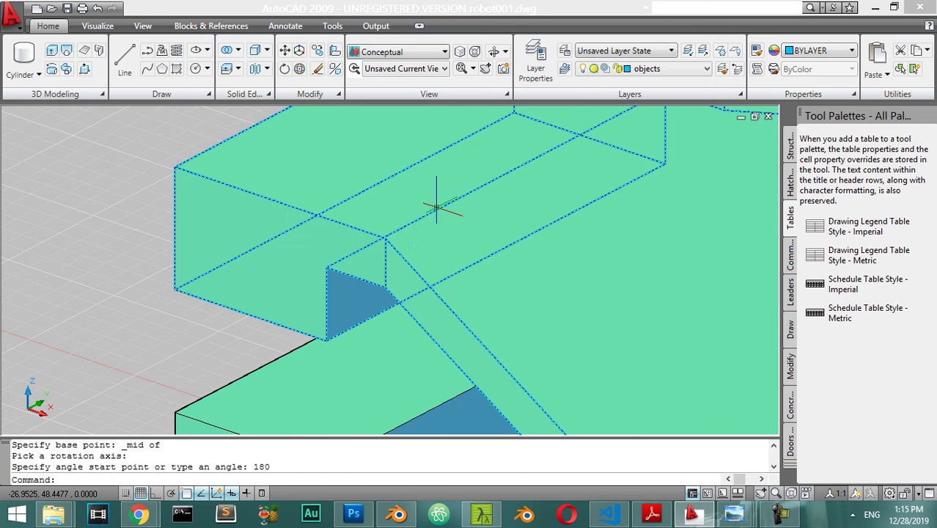
scroll(425, 241, "down", 5)
scroll(423, 251, "up", 5)
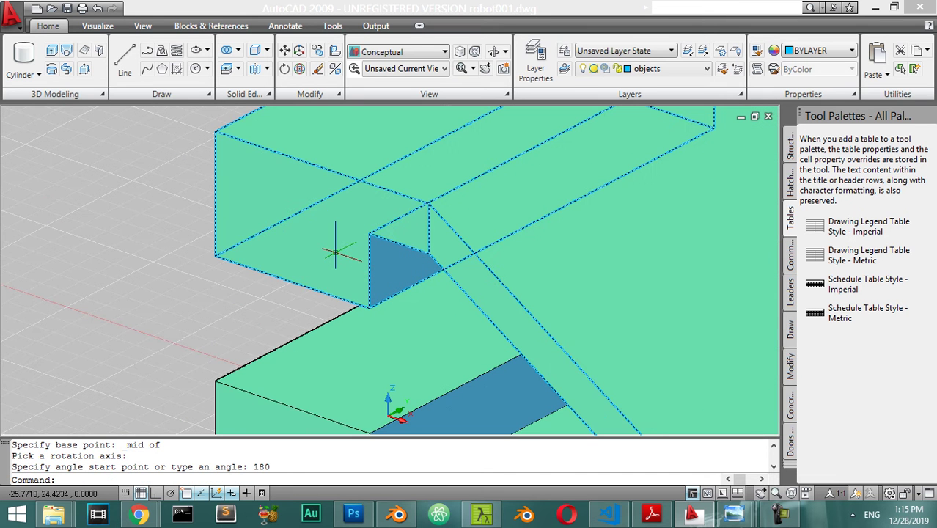
Move the flipped copy straight down from its block's lower outer corner onto the matching top corner of the original block.
key("Escape")
type("m")
key("Return")
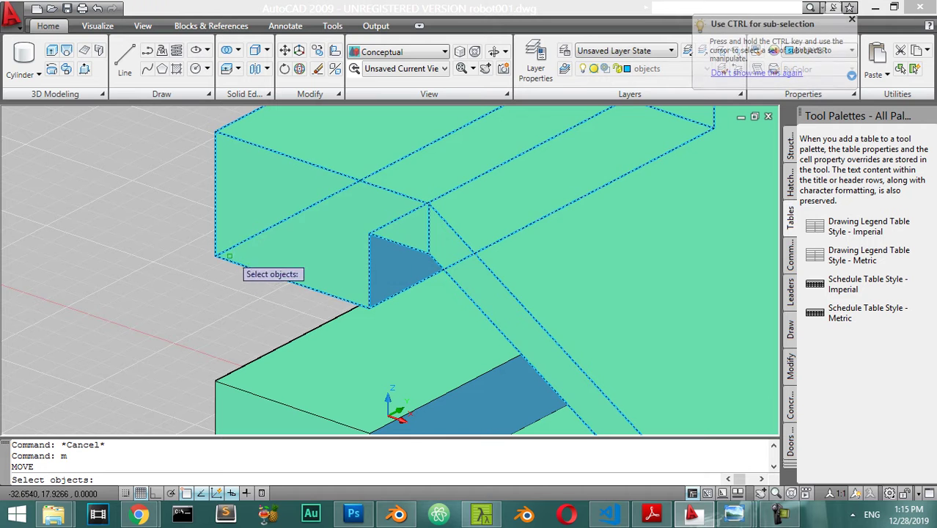
left_click(214, 255)
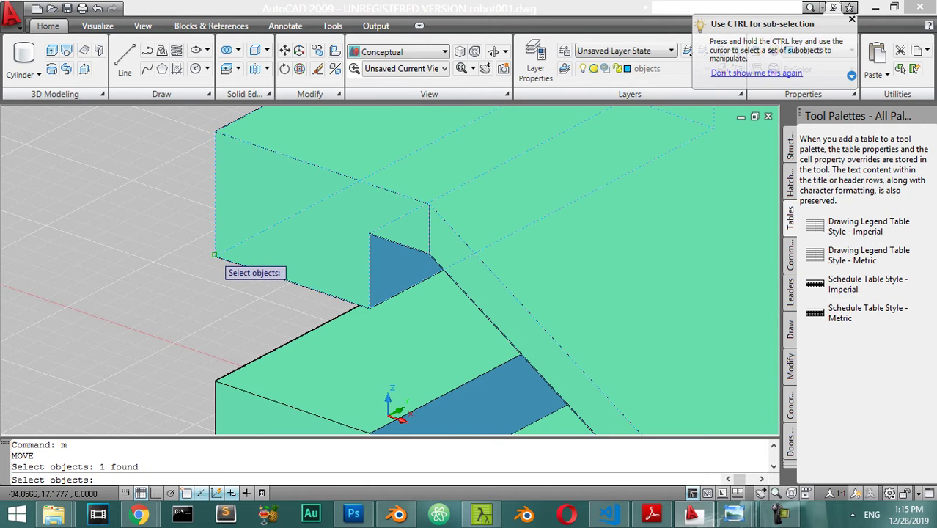
key("Return")
left_click(213, 257)
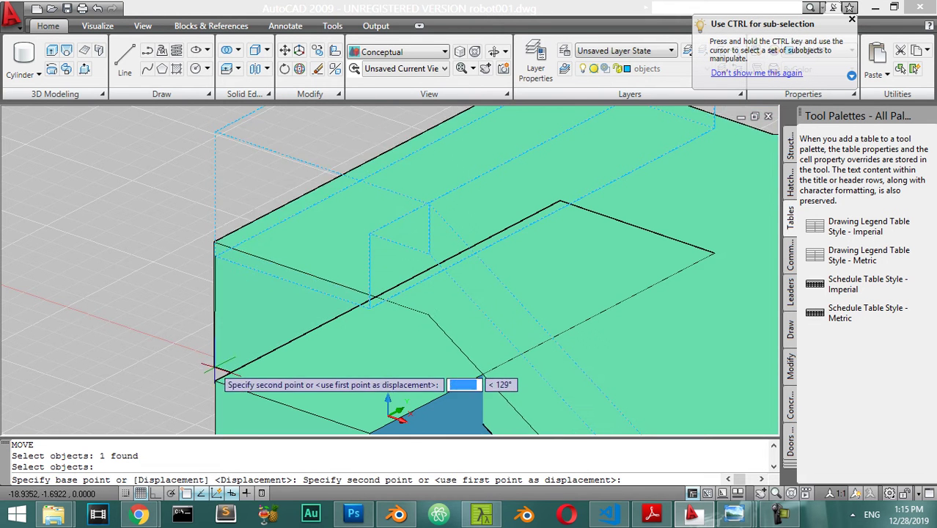
left_click(220, 379)
key("Return")
scroll(356, 296, "down", 5)
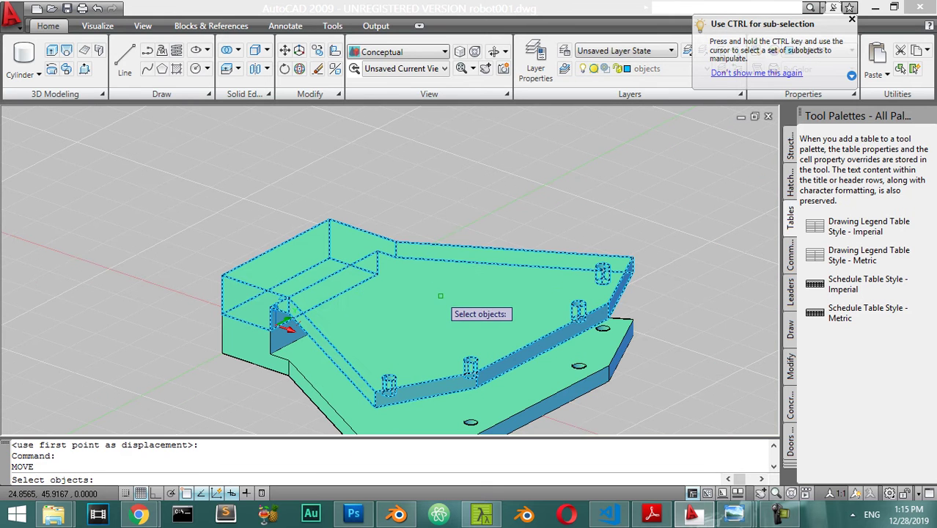
key("Escape")
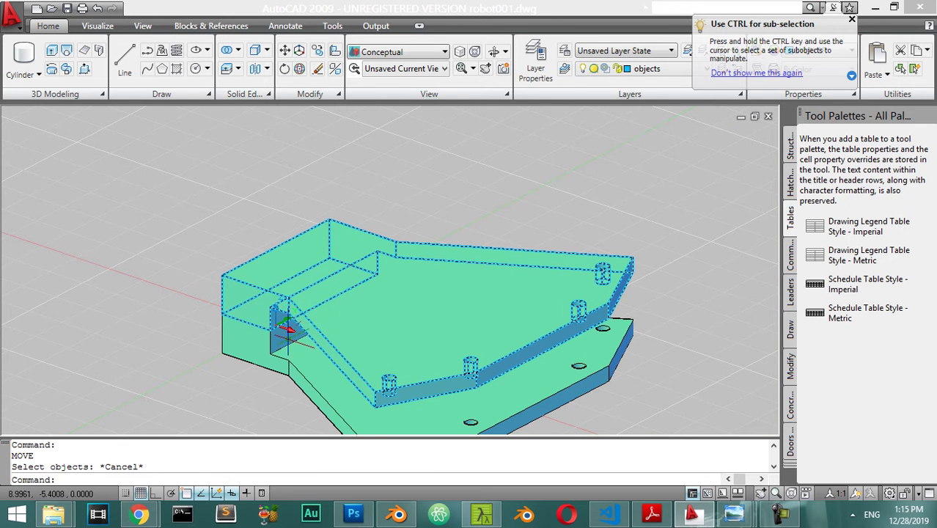
Union the original solid with the flipped upper copy into one body.
left_click(276, 272)
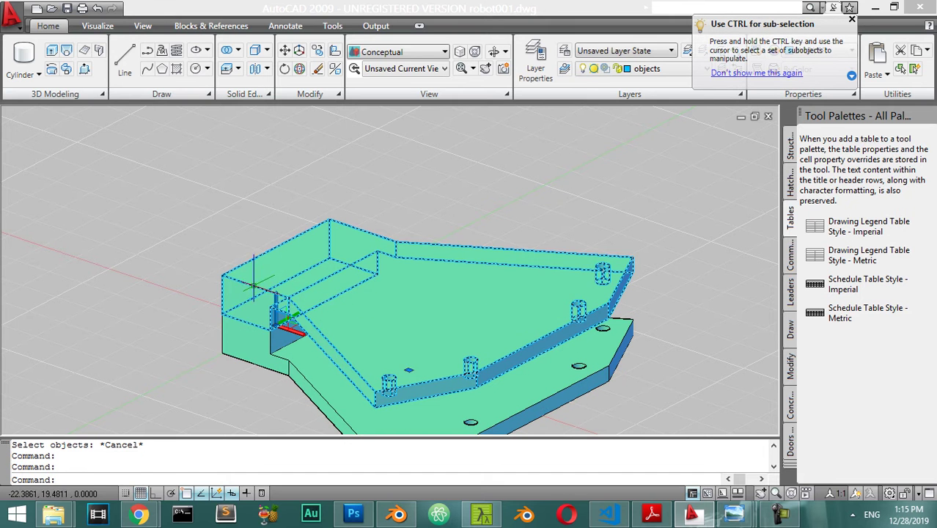
key("Escape")
left_click(246, 235)
left_click(214, 344)
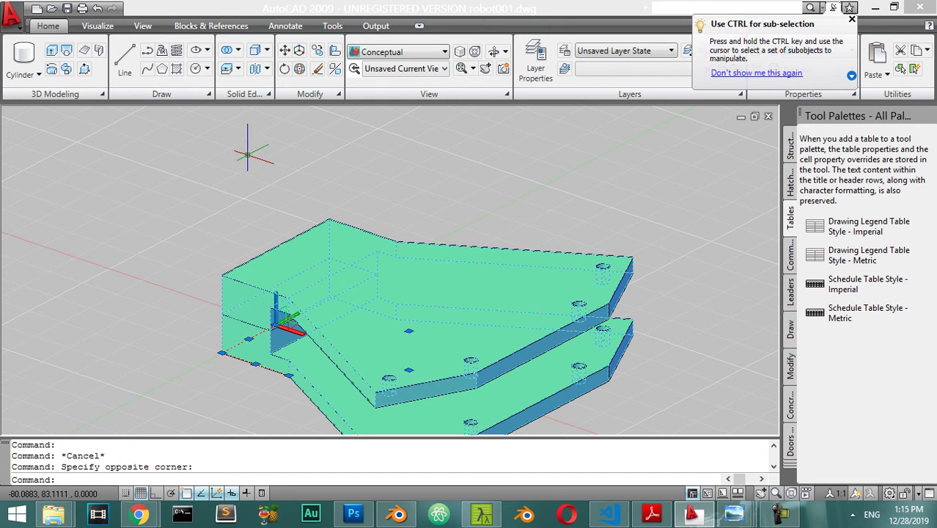
left_click(240, 50)
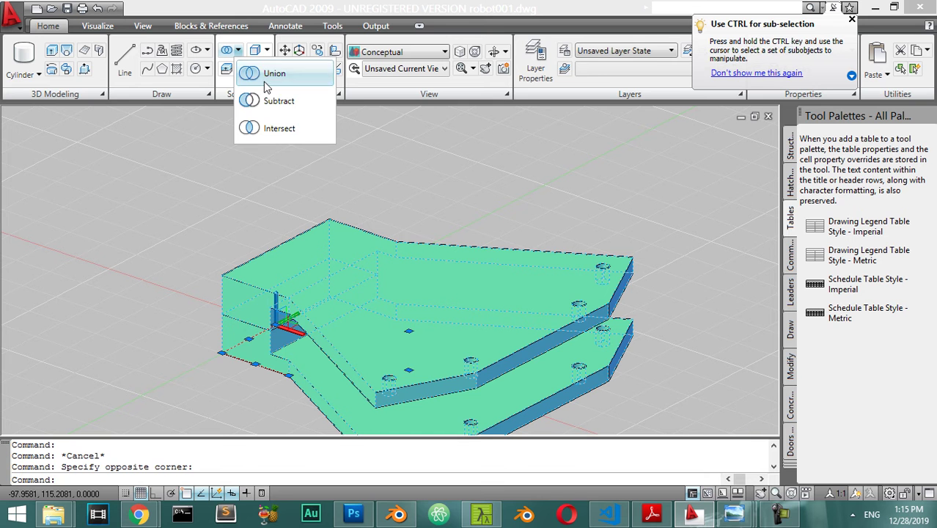
left_click(270, 74)
left_click(249, 289)
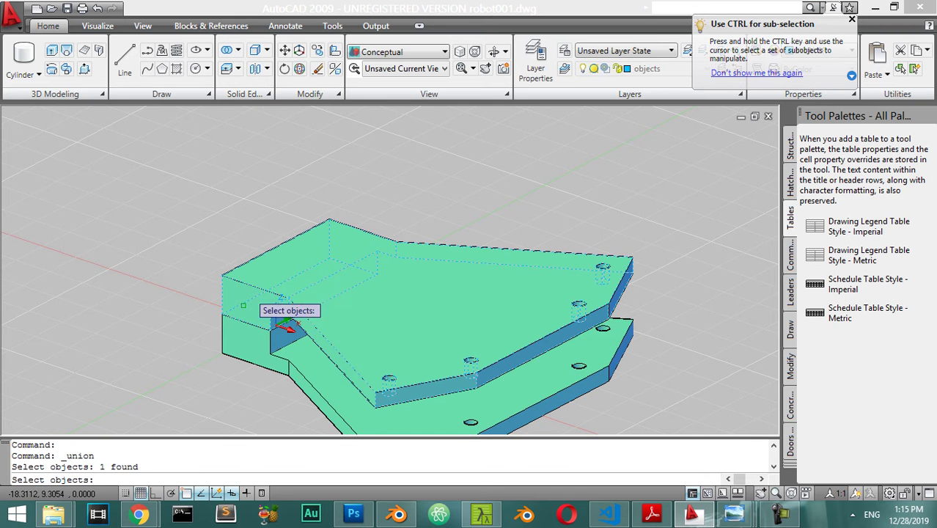
left_click(242, 359)
key("Return")
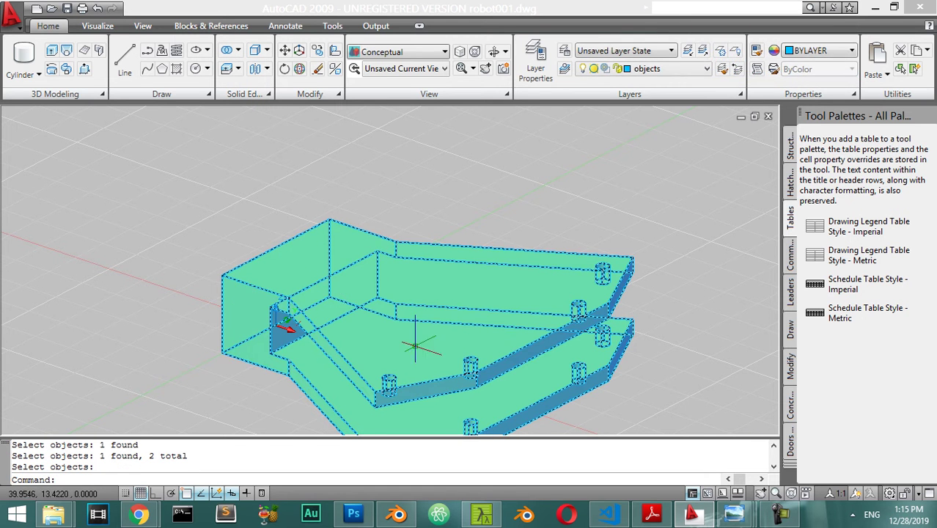
In 2D Wireframe, move the two short parallel lines straight up, perpendicular onto the top edge of the lower plate's far side.
middle_click_drag(571, 382, 454, 194, "shift")
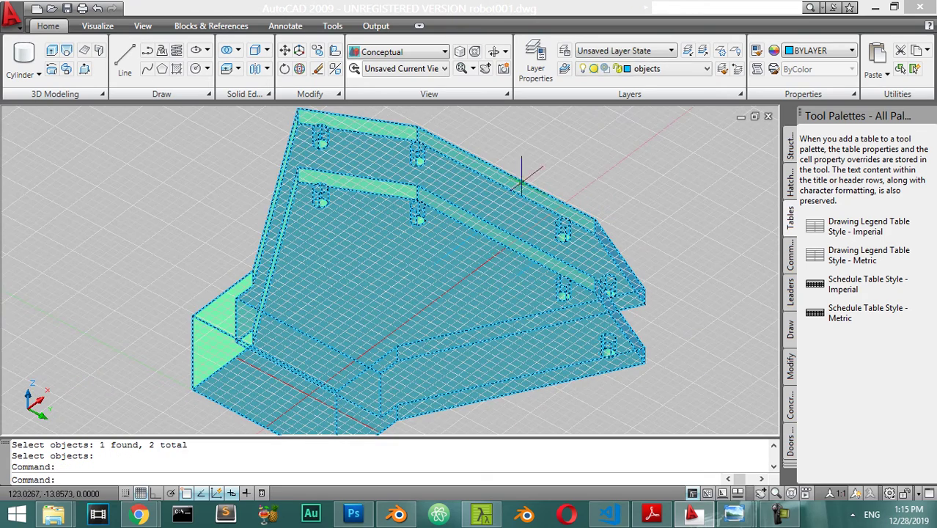
left_click(238, 51)
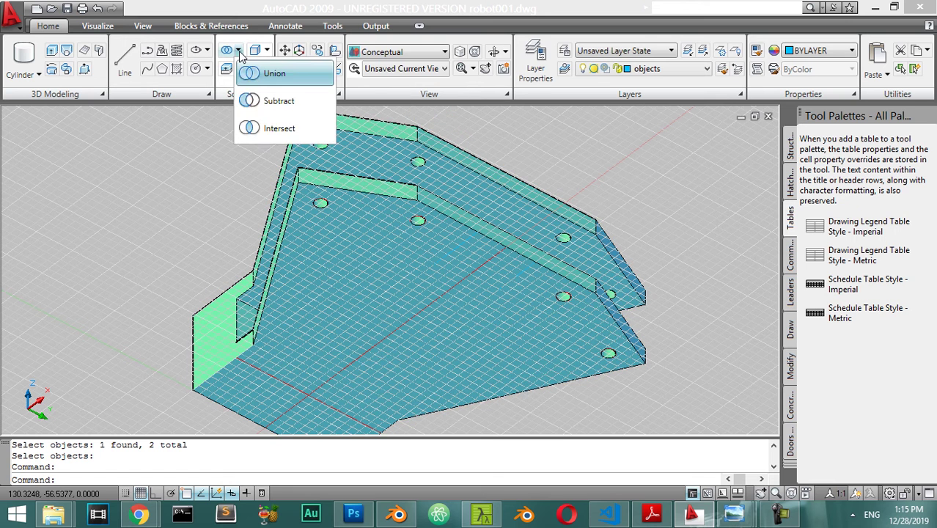
left_click(426, 52)
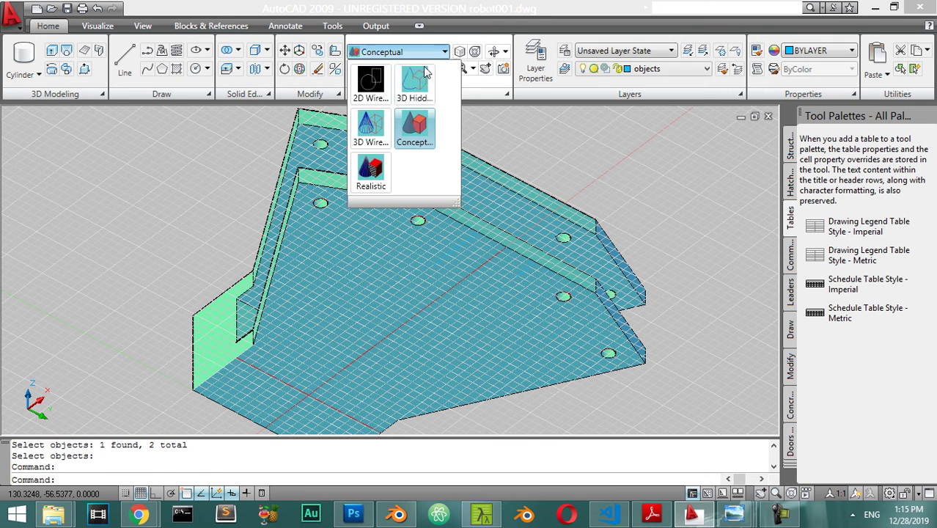
left_click(372, 91)
left_click(534, 270)
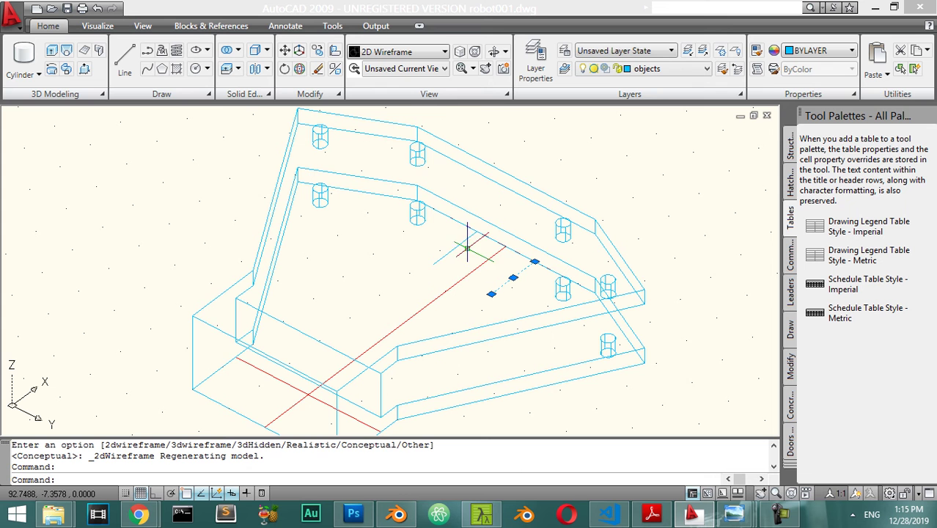
scroll(540, 266, "up", 5)
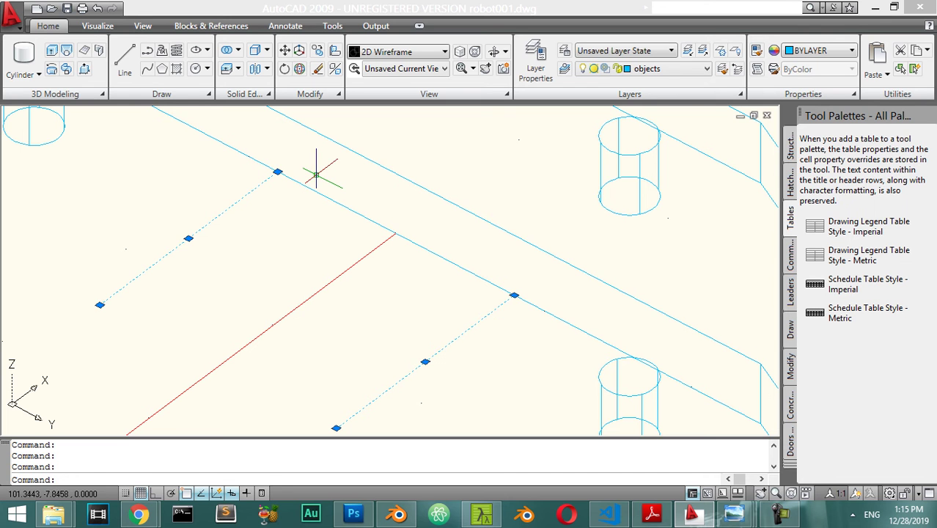
key("Return")
left_click(513, 294)
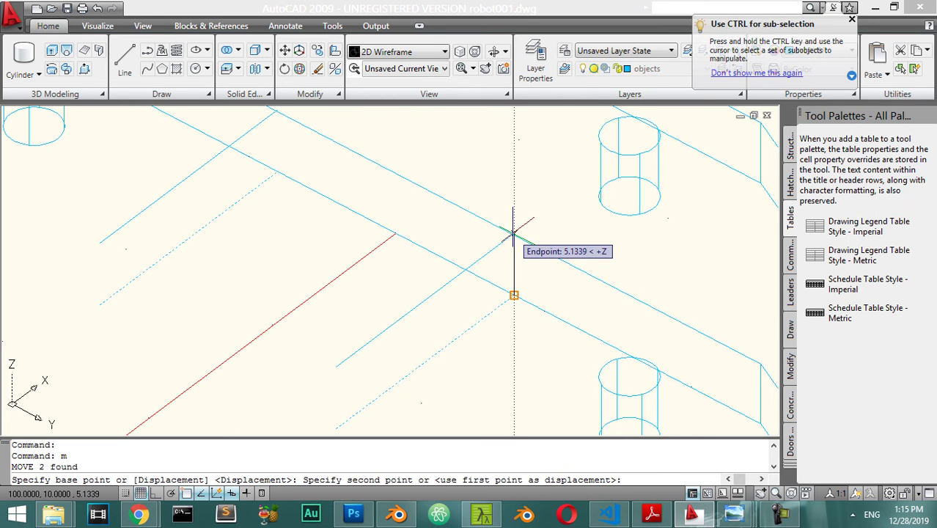
right_click(514, 233, "shift")
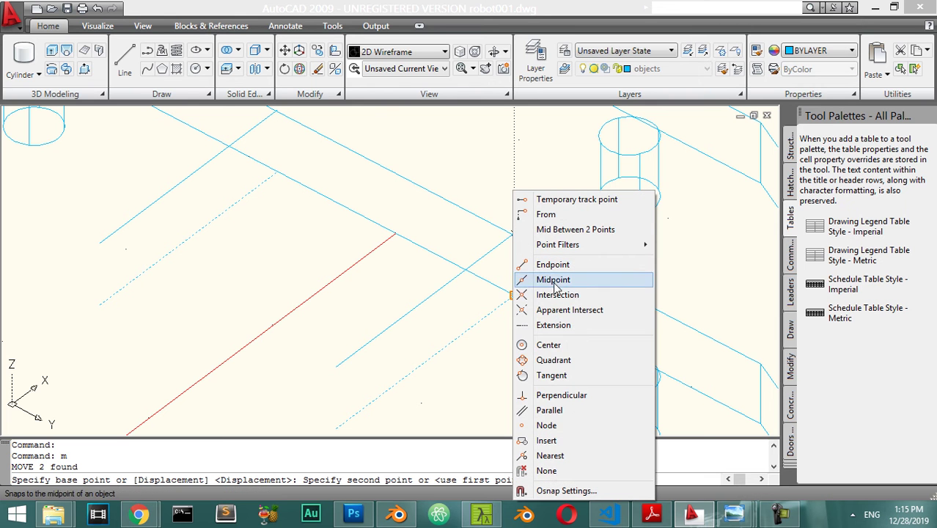
left_click(561, 395)
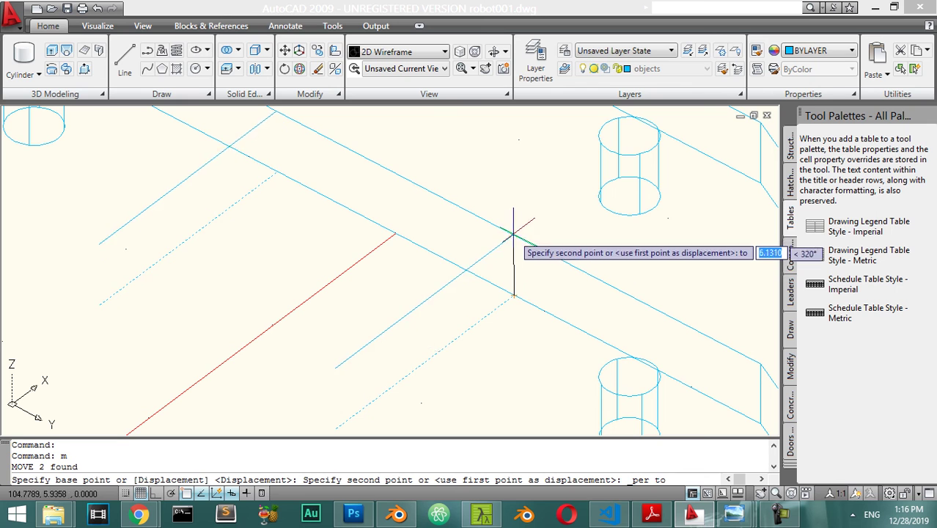
left_click(514, 231)
key("Return")
Switch to the Conceptual visual style and draw a line joining the inner ends of the two short lines on the lower plate.
scroll(519, 233, "down", 5)
middle_click_drag(543, 205, 566, 265, "shift")
scroll(566, 271, "up", 4)
scroll(567, 276, "up", 2)
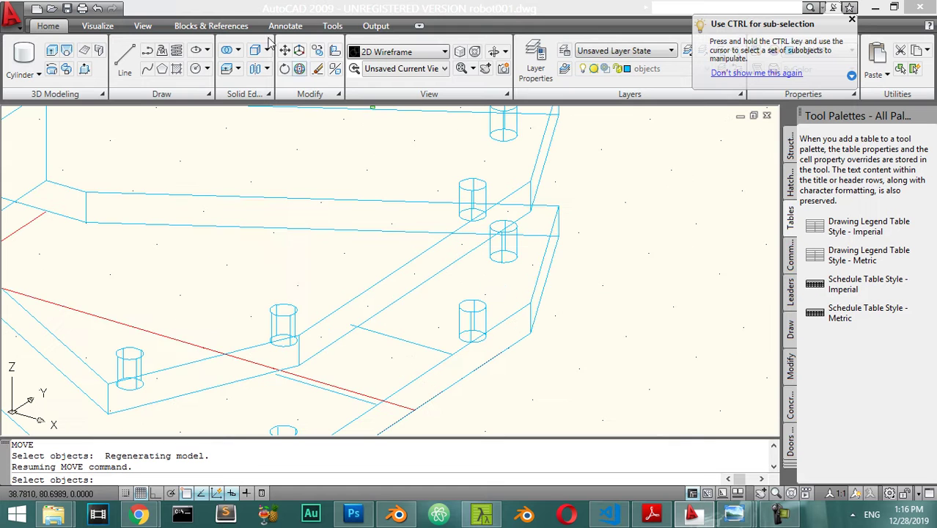
left_click(400, 53)
left_click(416, 128)
middle_click_drag(417, 277, 370, 255, "shift")
type("l")
key("Return")
left_click(321, 284)
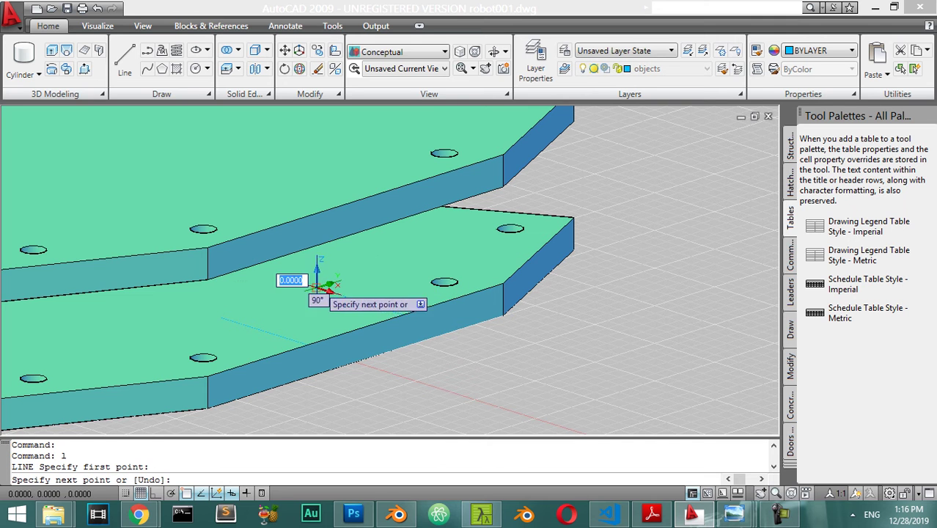
left_click(229, 308)
key("Return")
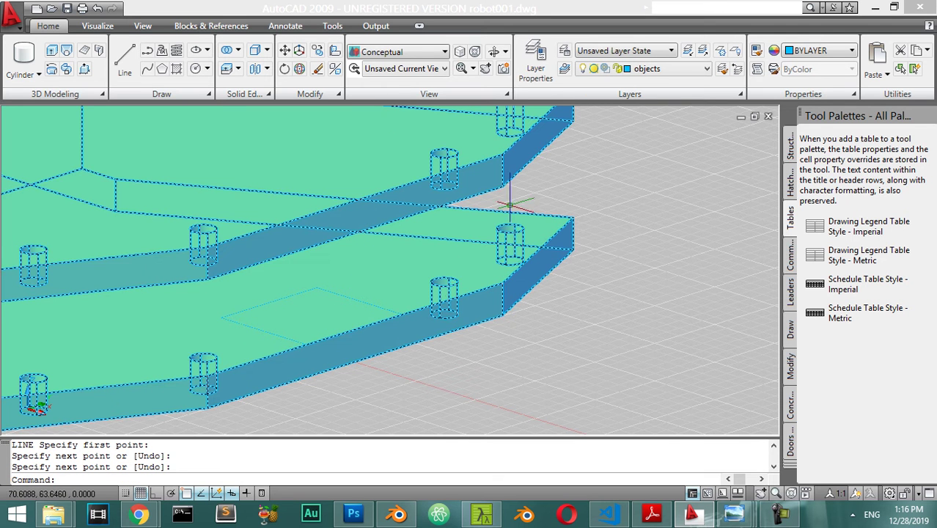
Press-pull the rectangular area bounded by the three lines and the plate's far edge up to the upper plate.
left_click(85, 69)
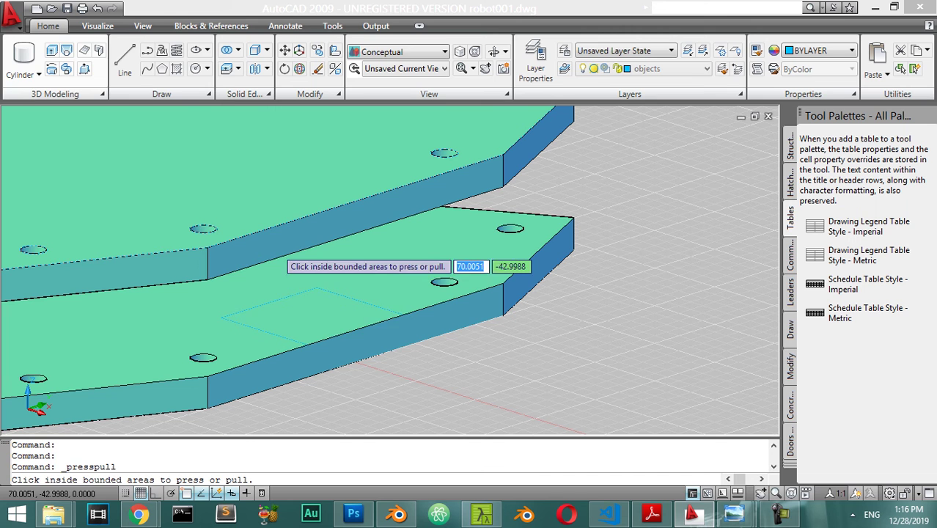
left_click(335, 316)
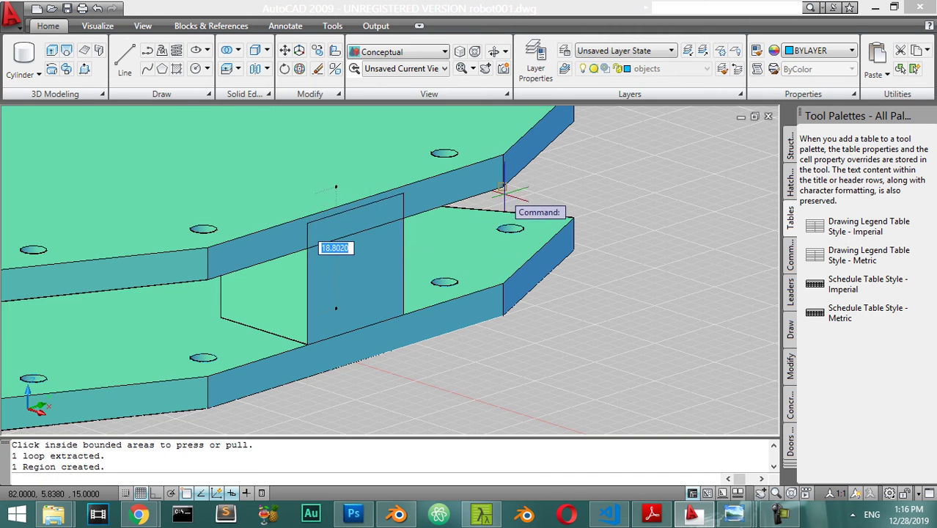
left_click(402, 218)
left_click(512, 281)
scroll(609, 337, "down", 5)
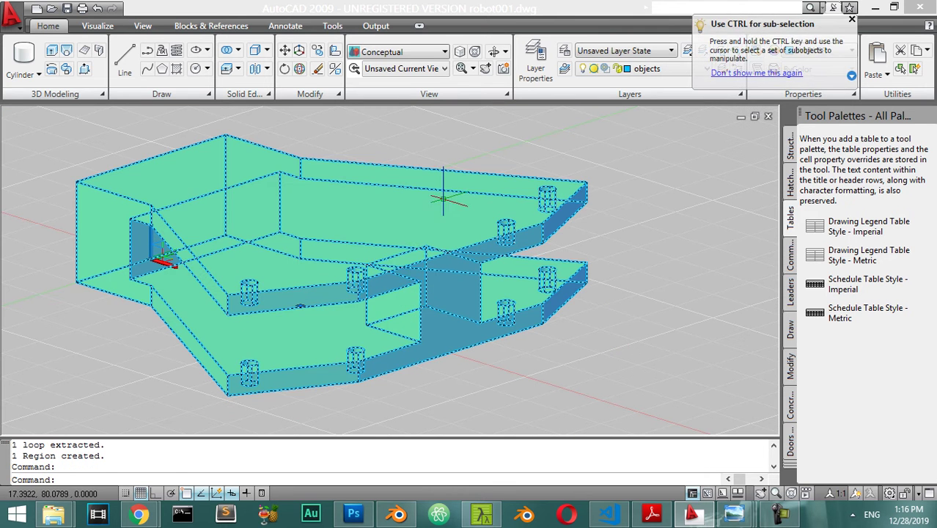
Try to union the press-pulled connecting block with the two plates.
left_click(238, 50)
left_click(271, 103)
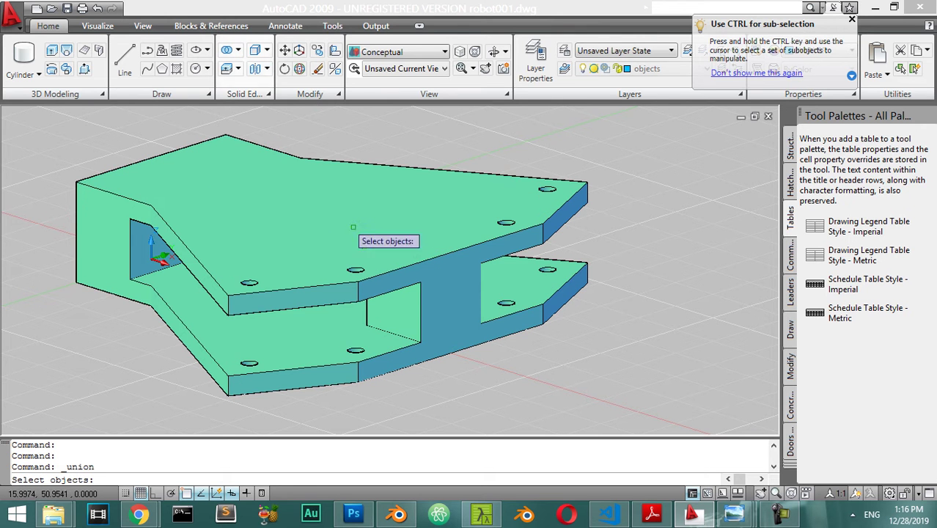
left_click(467, 184)
key("Return")
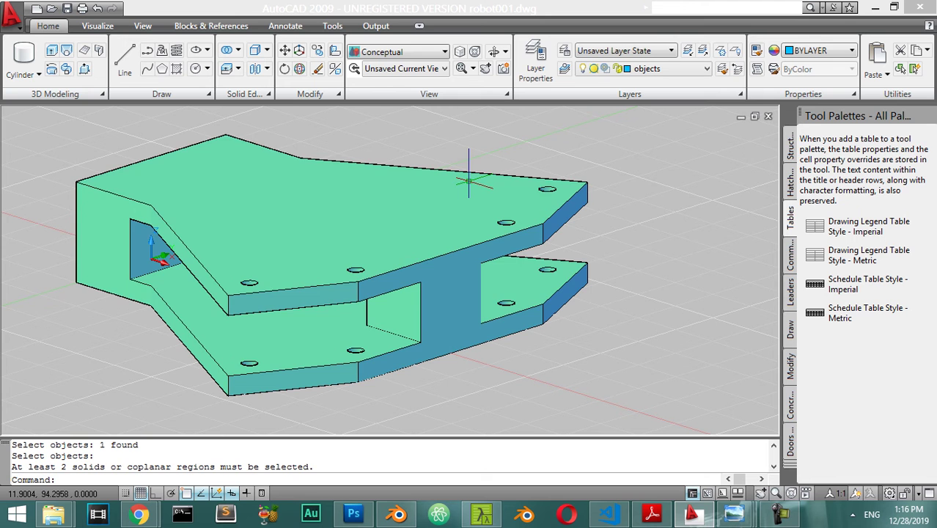
key("Escape")
Make the refernces layer current and turn off the objects layer.
scroll(445, 255, "down", 3)
middle_click_drag(461, 286, 439, 219)
left_click(535, 67)
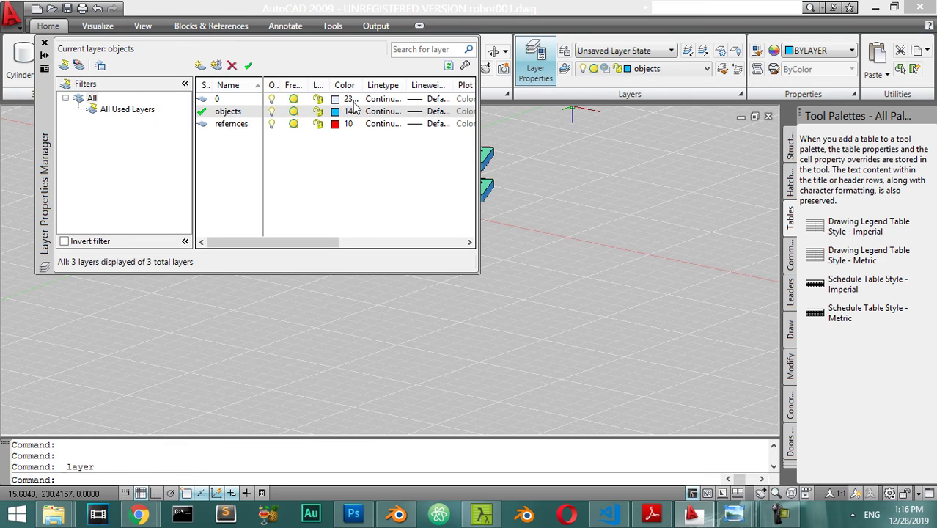
left_click(272, 111)
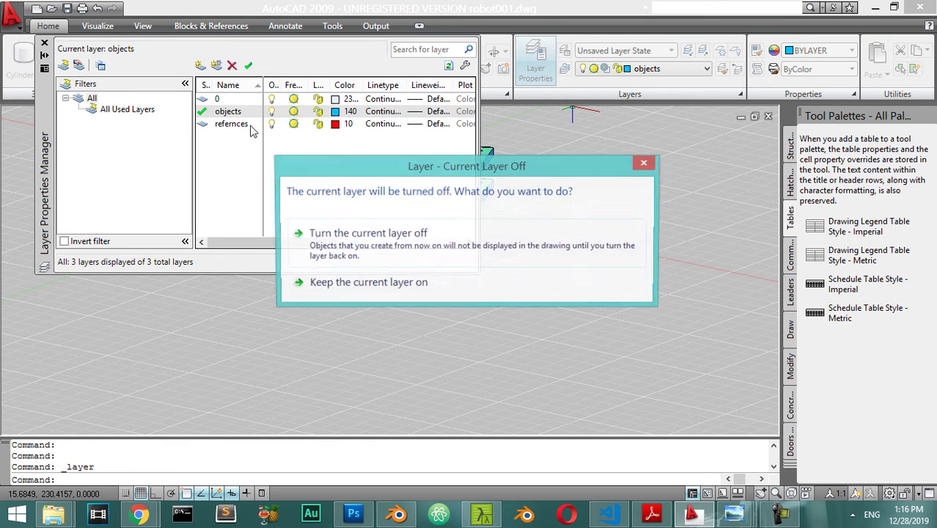
left_click(456, 285)
left_click(264, 126)
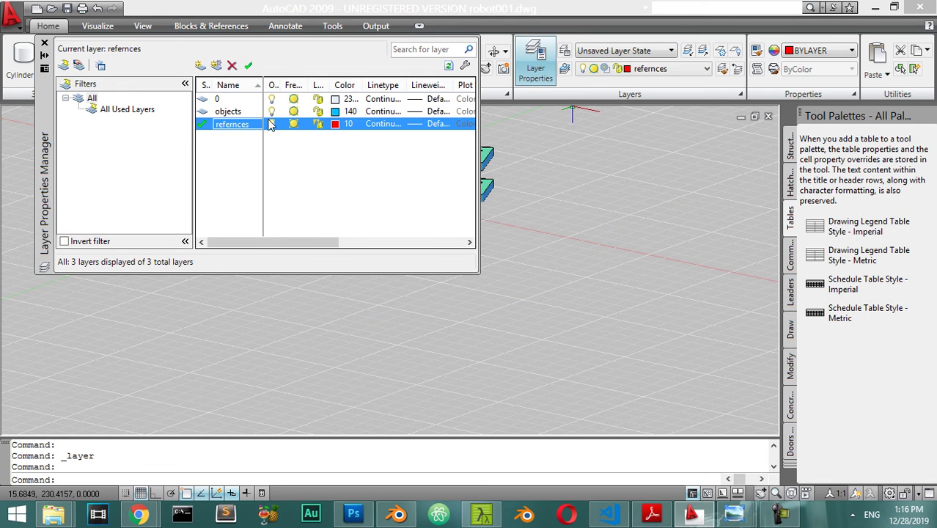
left_click(271, 111)
left_click(44, 42)
Examine the reference outline on its own, selecting all of its geometry and viewing it in 2D Wireframe.
middle_click_drag(476, 214, 518, 277, "shift")
left_click(521, 123)
left_click(249, 312)
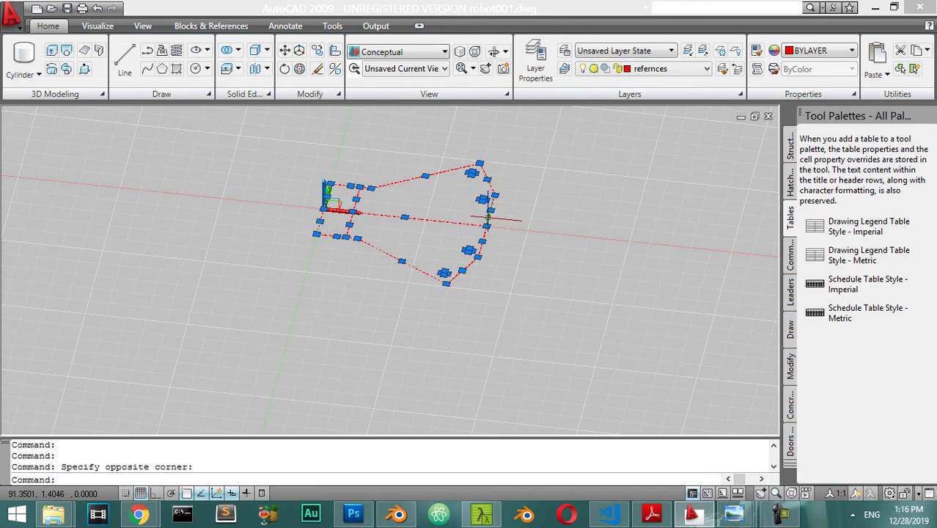
key("Escape")
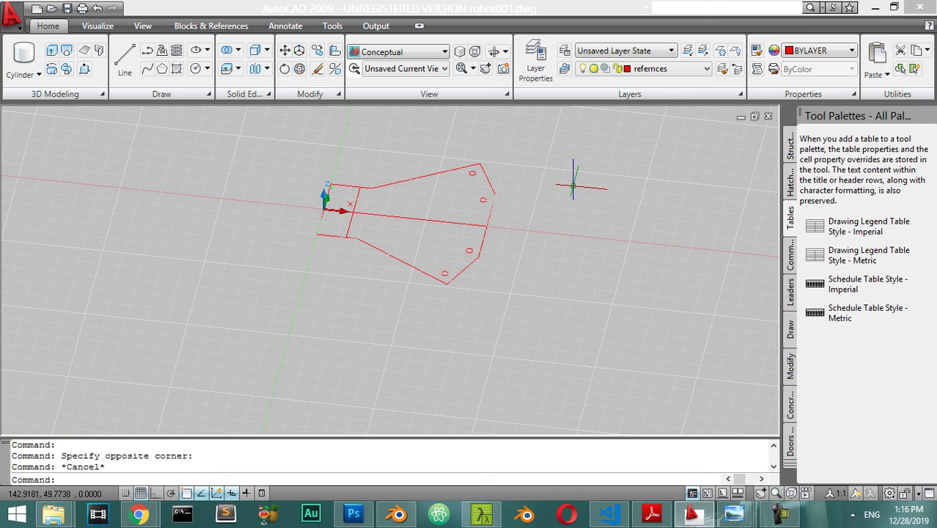
left_click(412, 57)
left_click(370, 86)
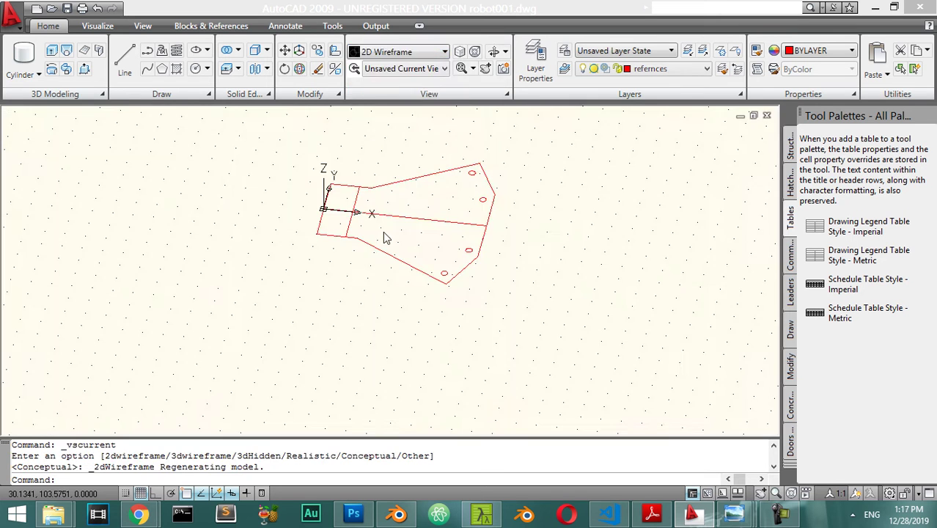
Turn the objects layer back on and make it the current layer.
left_click(535, 59)
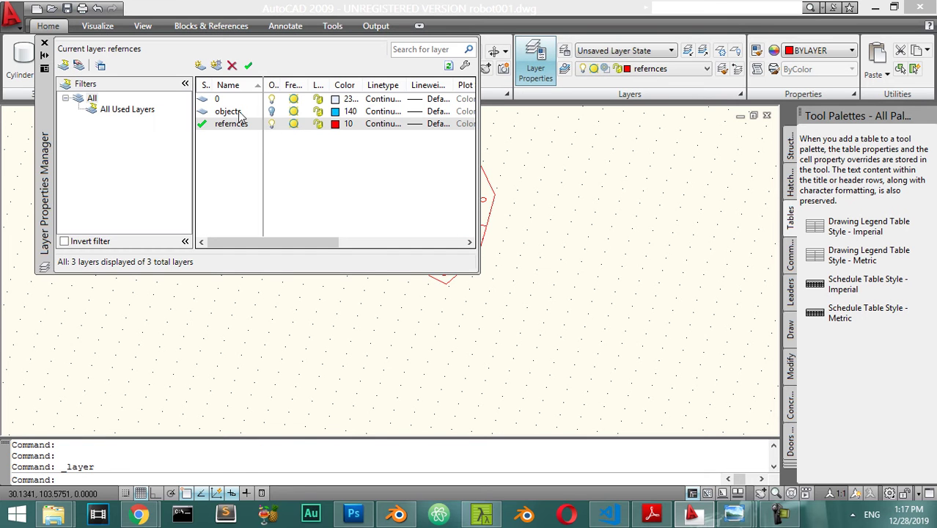
left_click(272, 111)
left_click(44, 42)
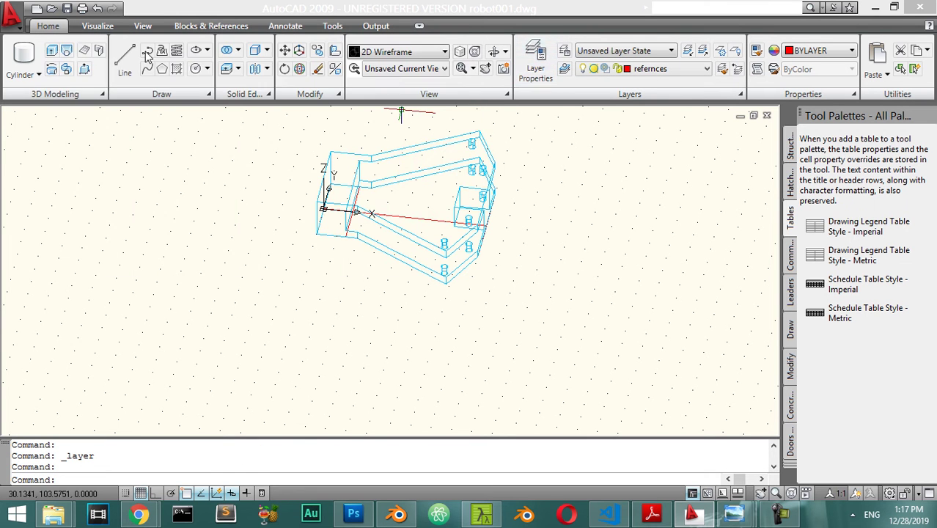
left_click(645, 68)
left_click(646, 91)
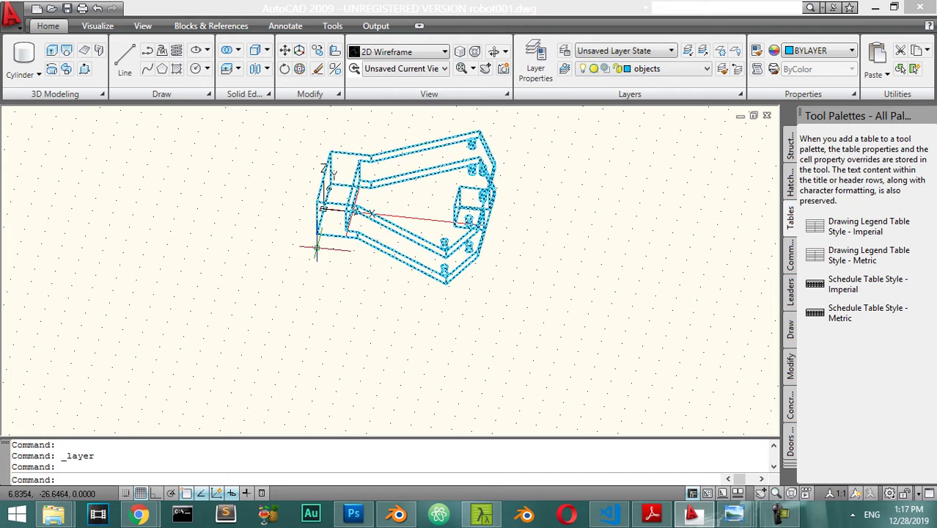
Switch to the Conceptual visual style and make the refernces layer current, with the block's outer end face in view.
left_click(414, 51)
left_click(414, 143)
middle_click_drag(412, 151, 470, 187, "shift")
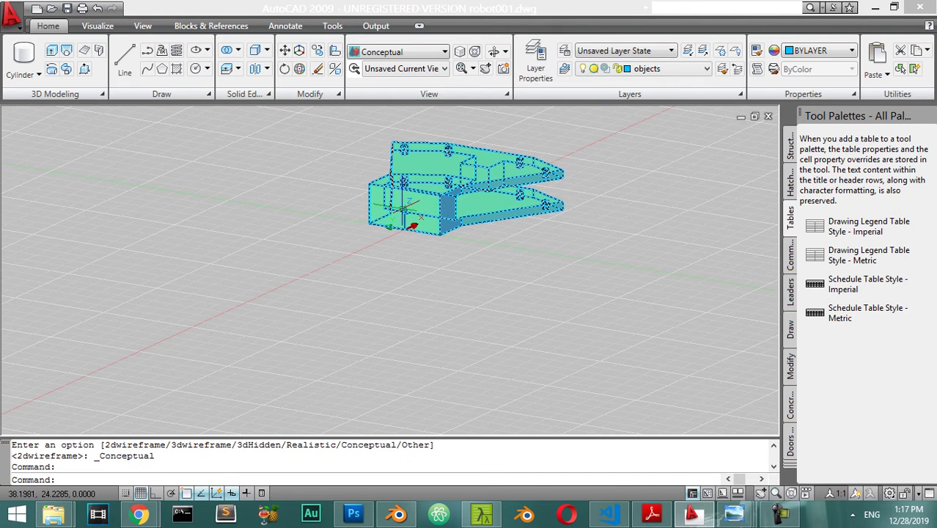
scroll(411, 202, "up", 5)
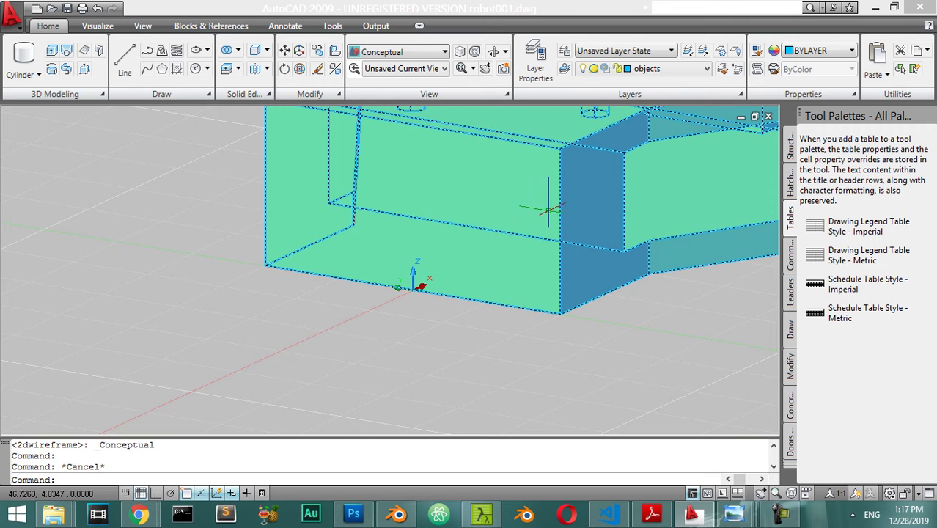
middle_click_drag(490, 233, 480, 264, "shift")
left_click(681, 68)
left_click(659, 101)
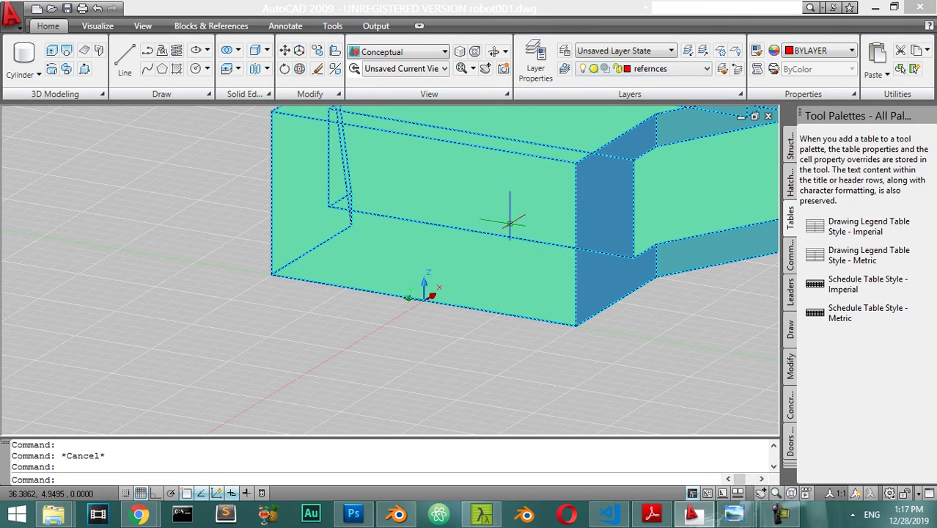
Draw two crossing diagonal lines between opposite corners of the block's outer end face.
type("l")
key("Return")
left_click(569, 166)
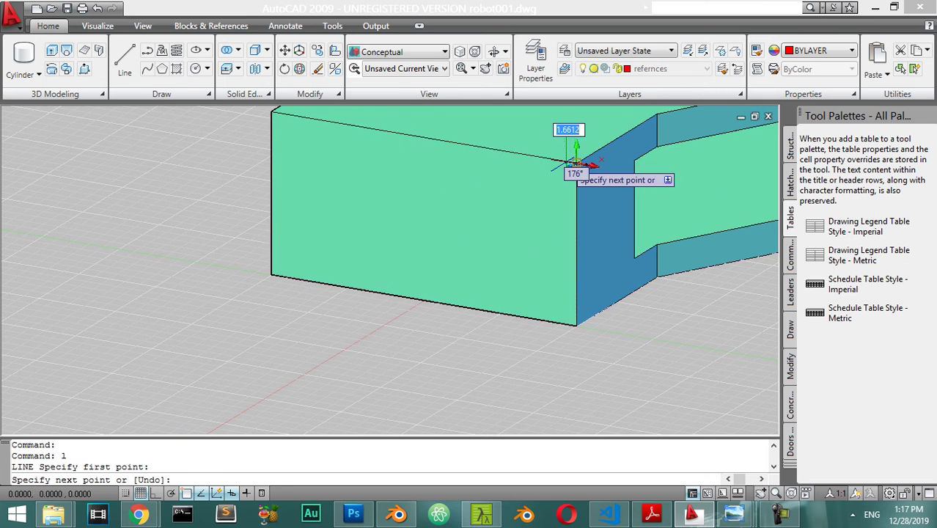
left_click(271, 273)
key("Return")
key("Return")
left_click(571, 328)
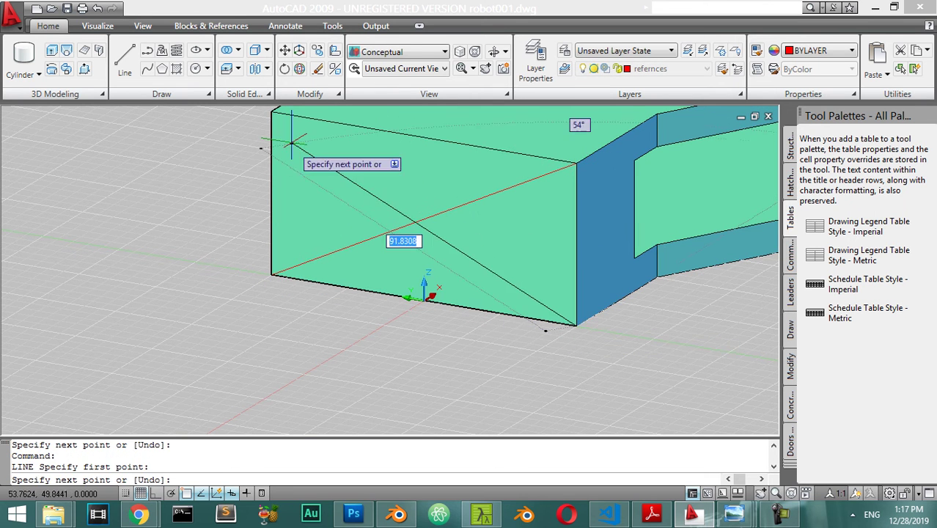
left_click(271, 111)
key("Return")
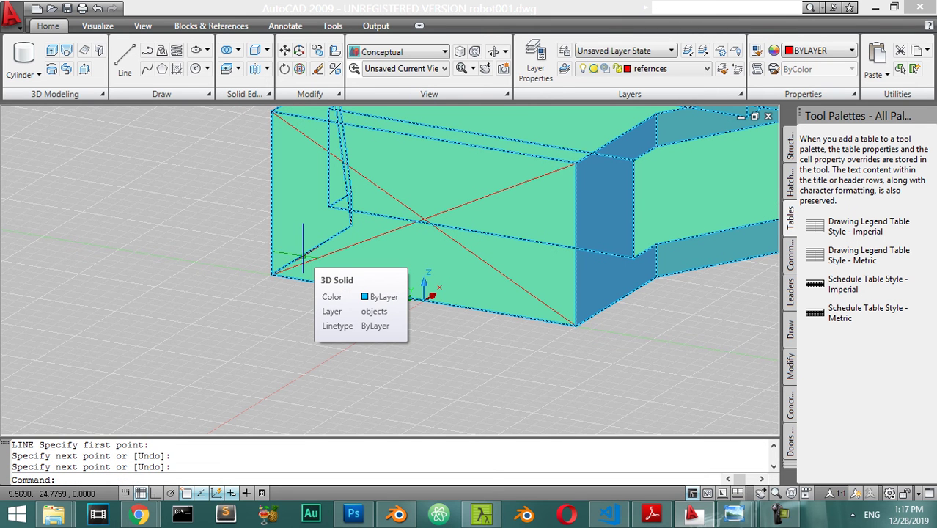
Draw a circle of radius 1.1 centred on the intersection of the two diagonals.
scroll(495, 223, "up", 3)
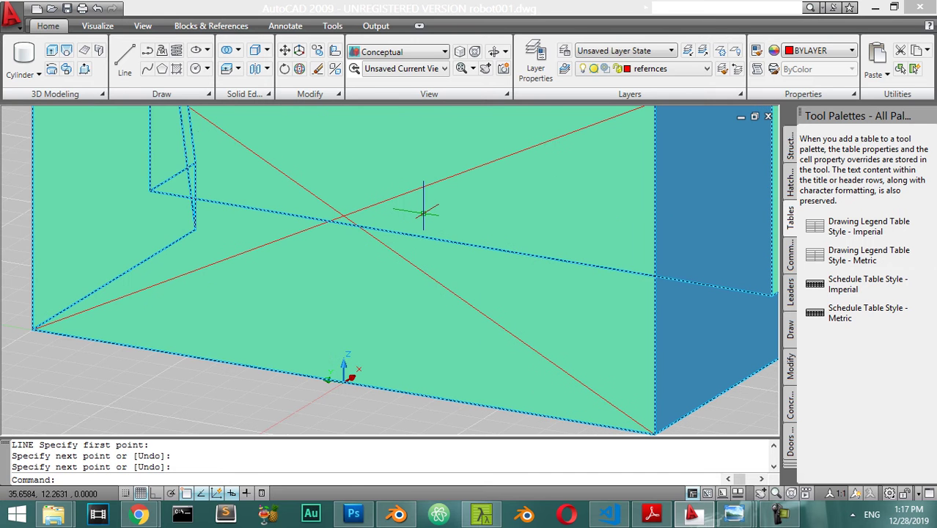
key("Return")
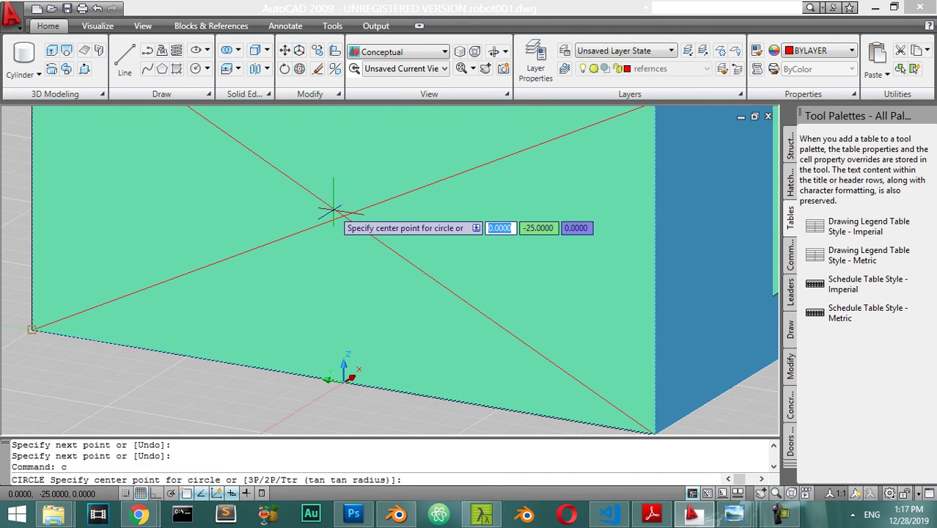
right_click(372, 177, "shift")
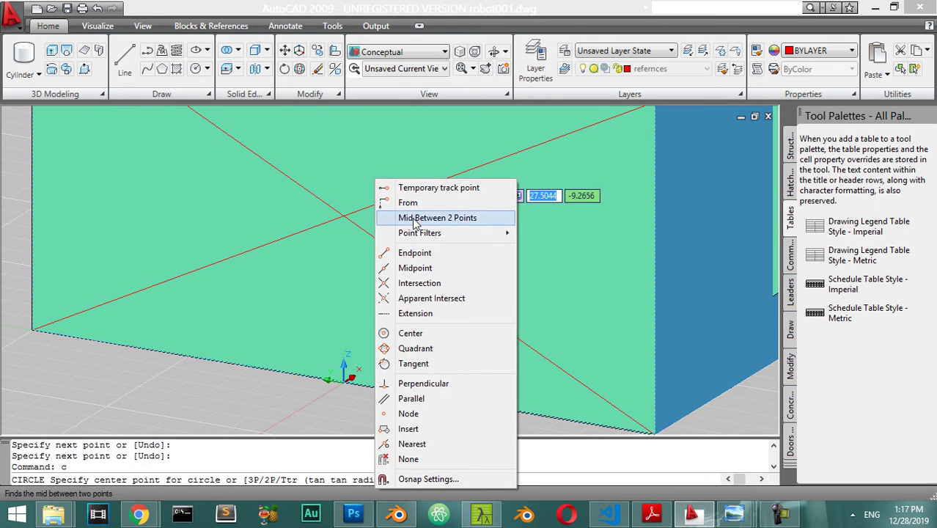
left_click(405, 282)
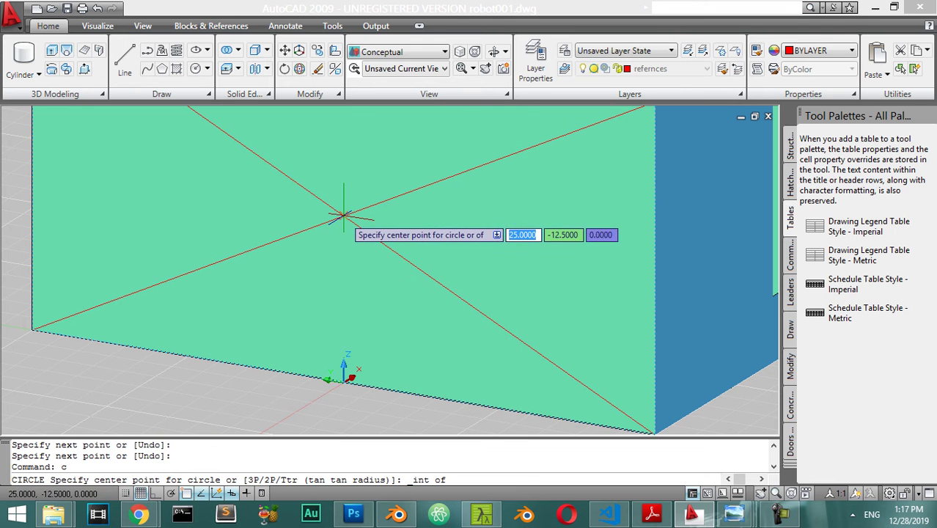
left_click(343, 215)
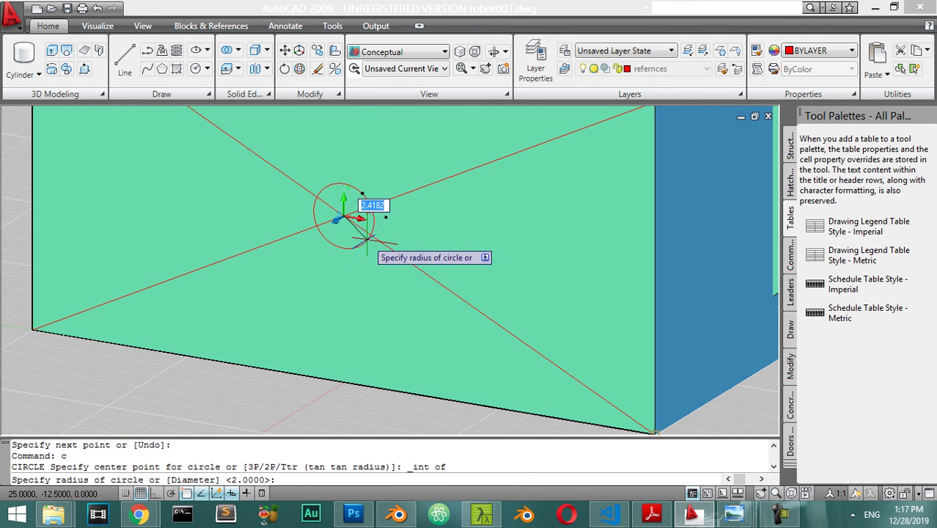
key("Return")
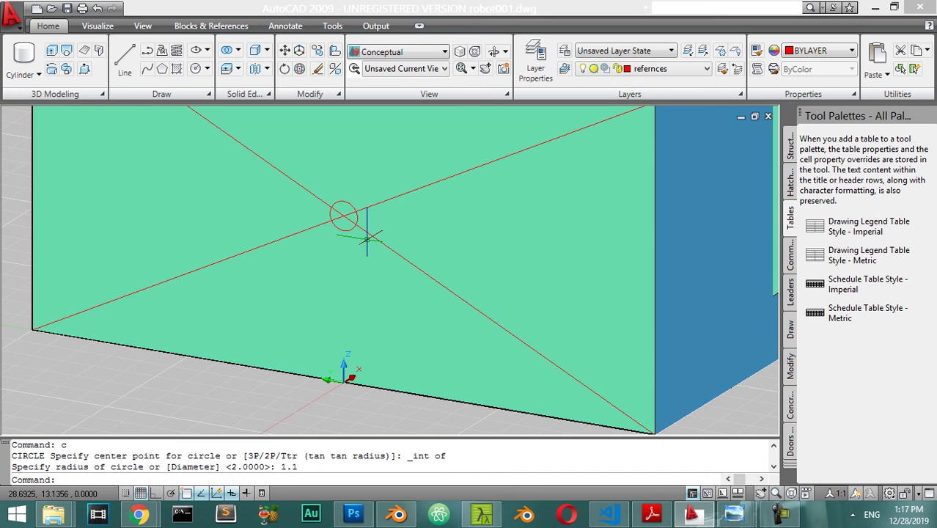
Erase the small circle at the intersection of the diagonals.
scroll(436, 154, "up", 2)
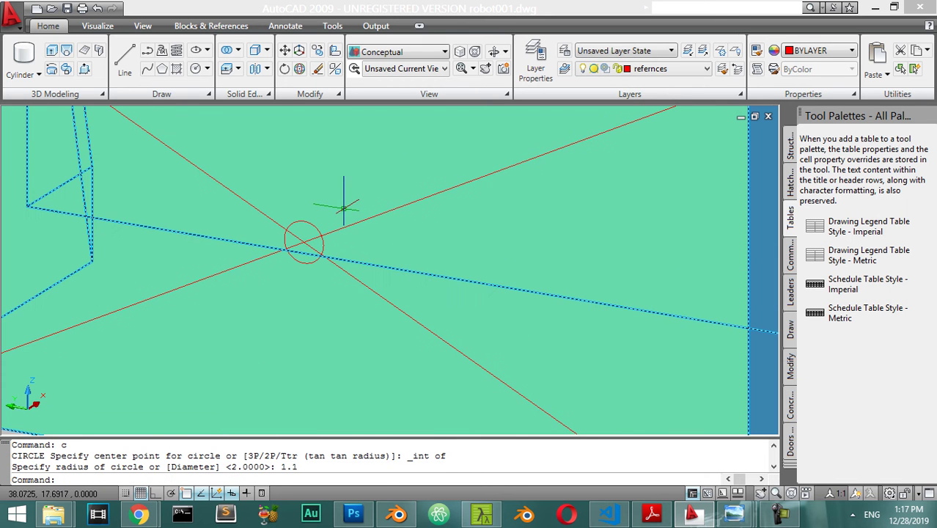
key("Escape")
scroll(366, 202, "down", 2)
key("Escape")
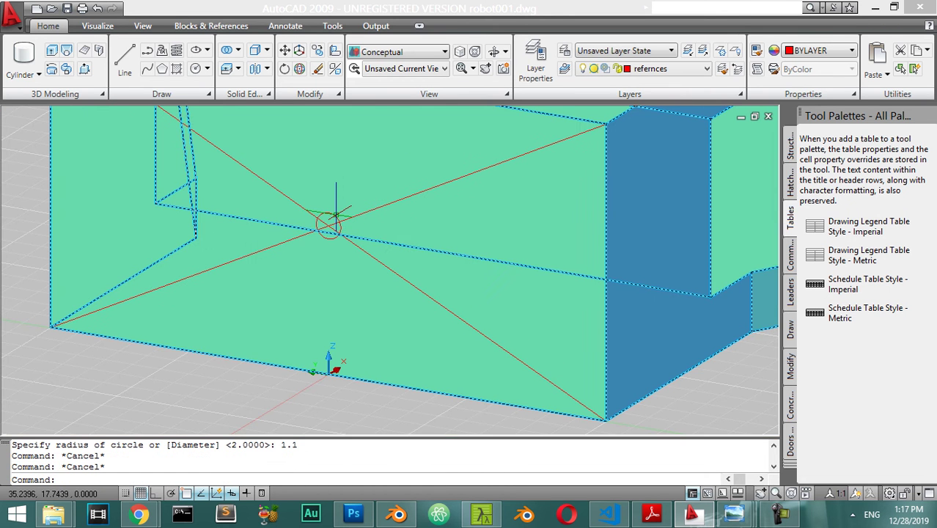
key("Escape")
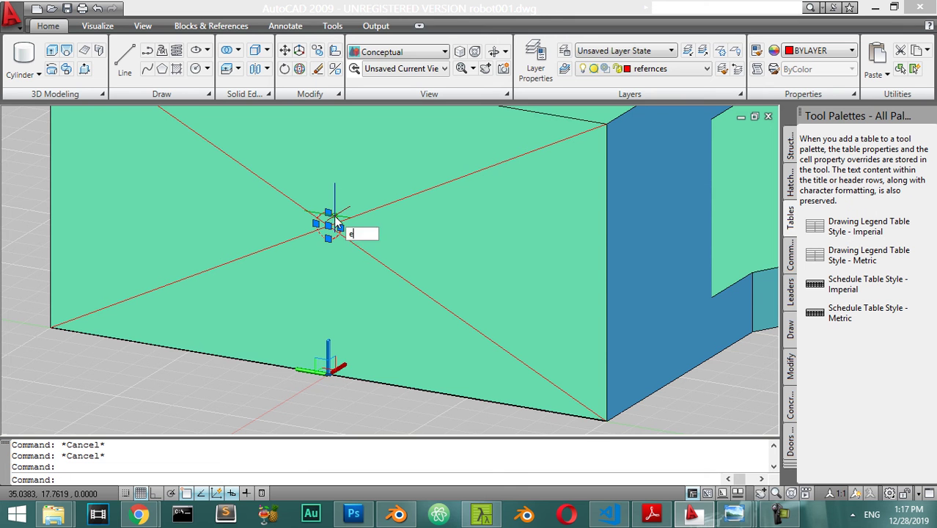
key("Return")
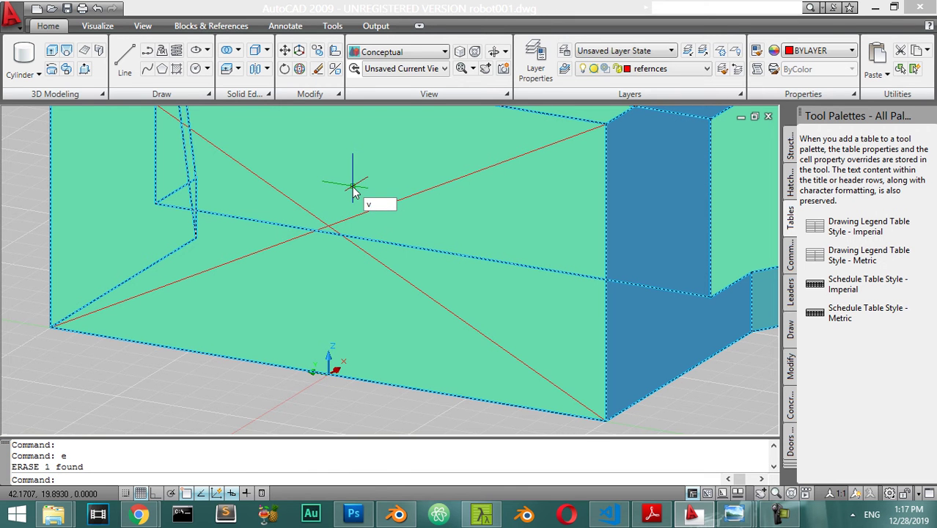
Draw a circle of radius 5 centred on the intersection of the end face's diagonals.
key("Return")
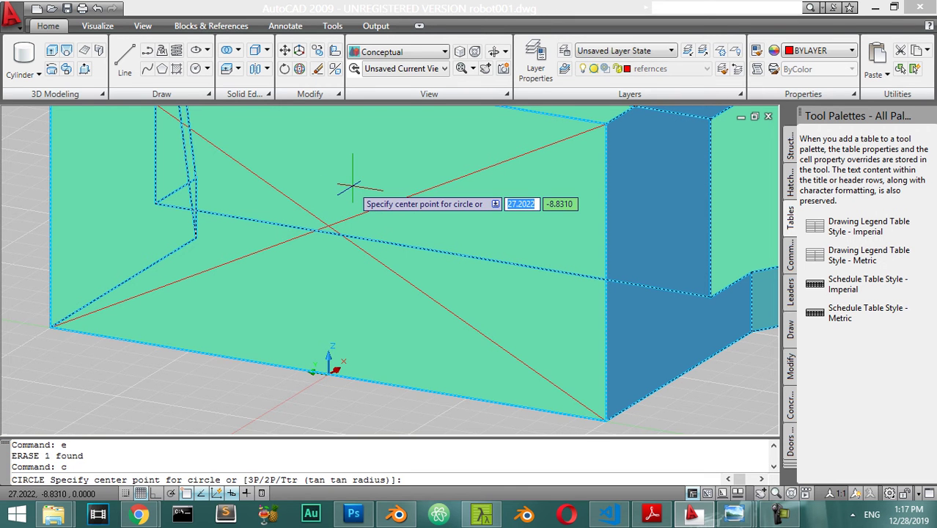
right_click(329, 221, "shift")
left_click(359, 294)
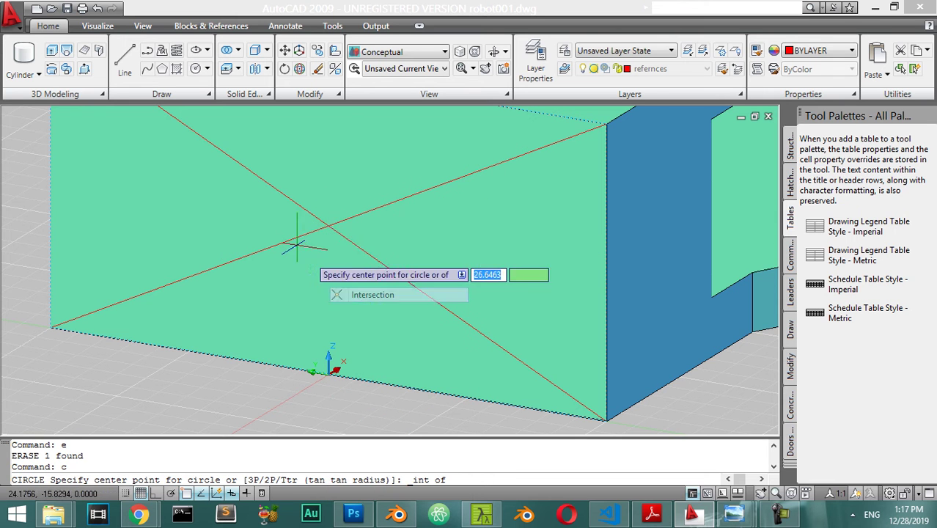
left_click(330, 228)
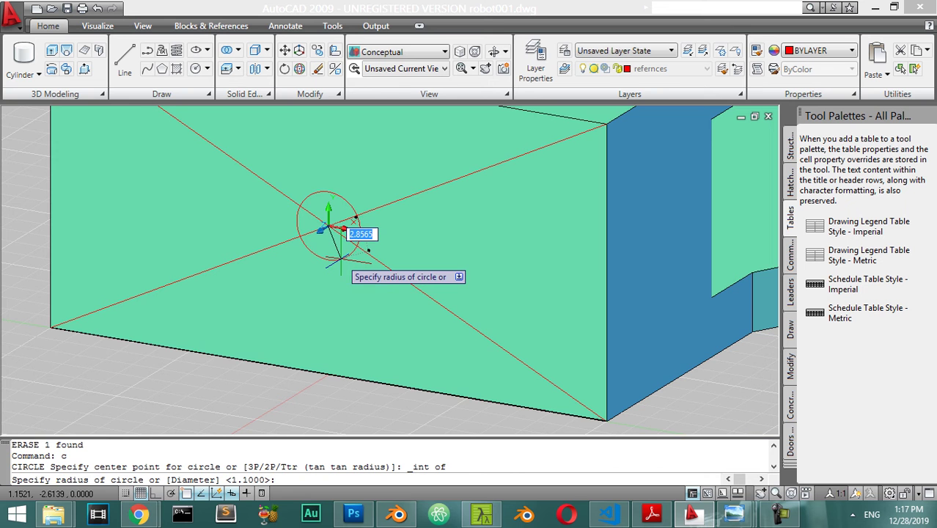
key("Return")
scroll(350, 202, "down", 2)
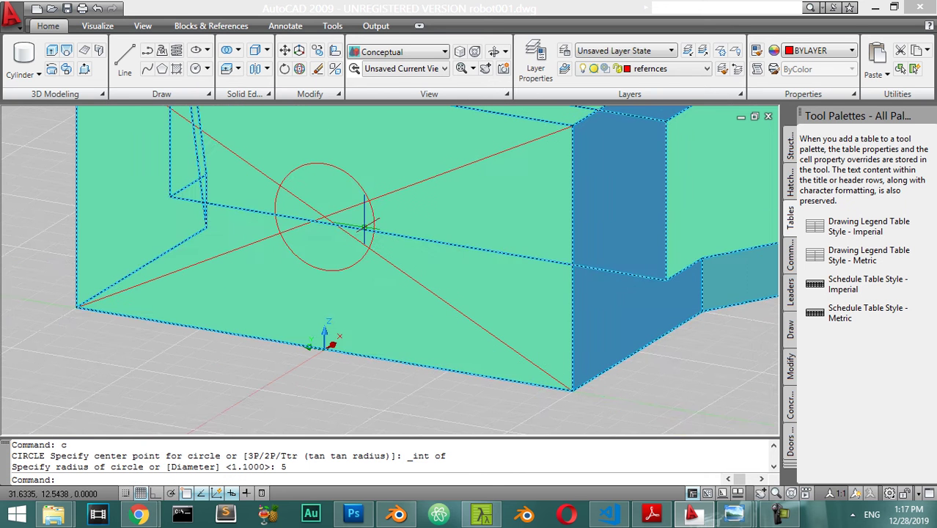
Switch to the 2D Wireframe visual style and erase the two diagonals on the end face, keeping the circle.
left_click(432, 175)
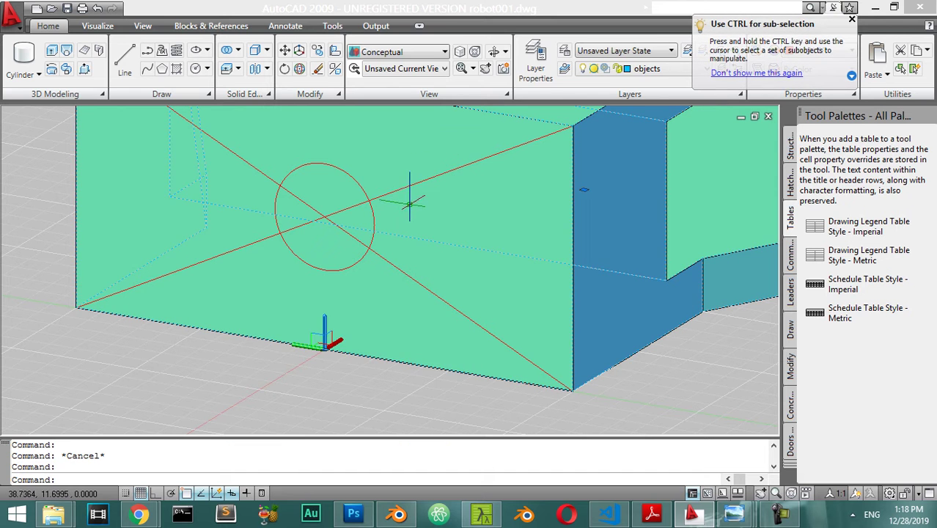
key("Escape")
left_click(379, 53)
left_click(375, 86)
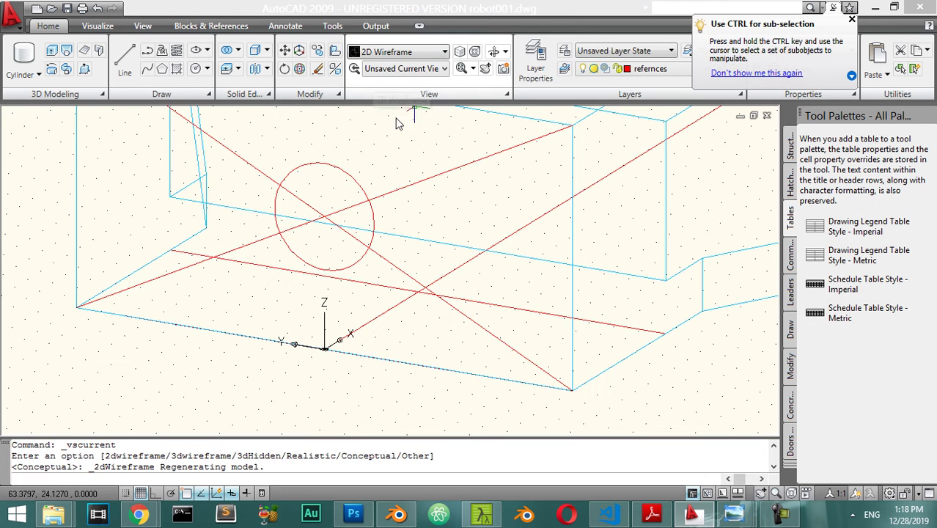
left_click(434, 178)
left_click(441, 163)
left_click(430, 241)
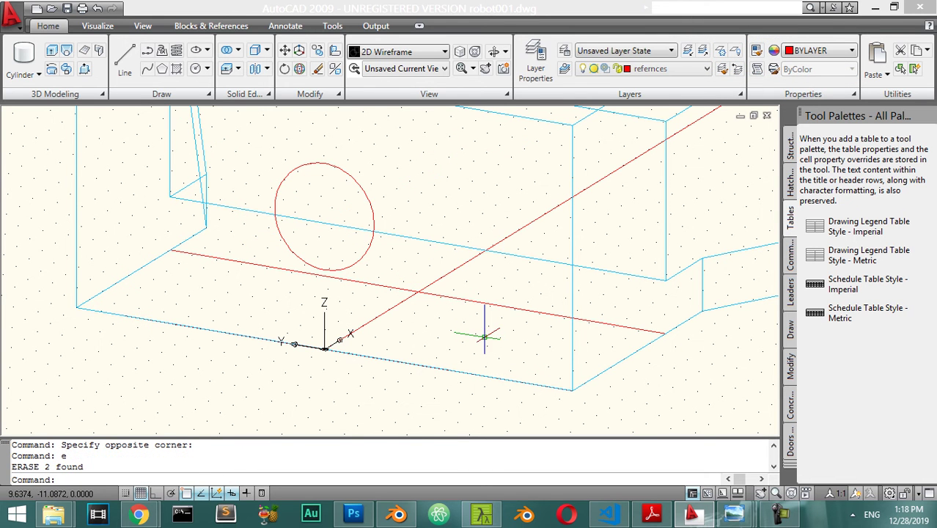
Return to the Conceptual visual style and push the circular area into the block with Presspull to cut a round hole.
left_click(396, 52)
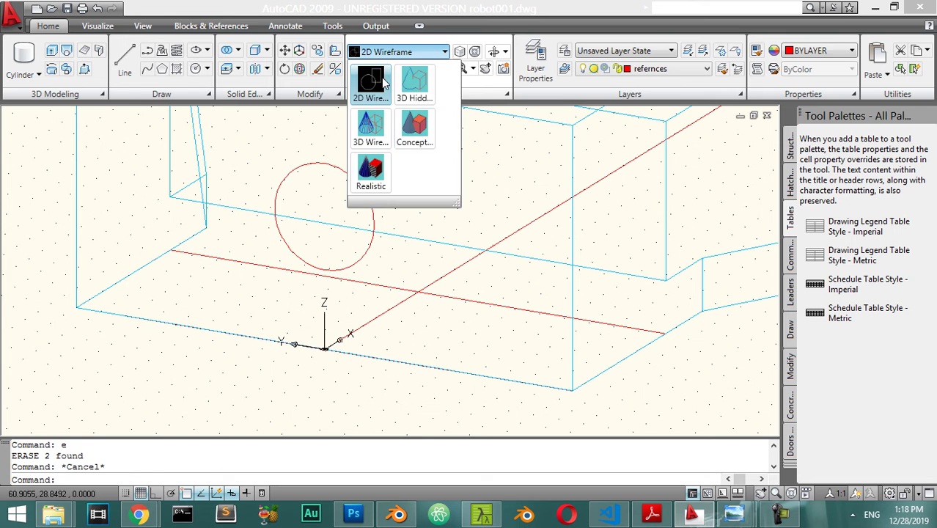
left_click(414, 133)
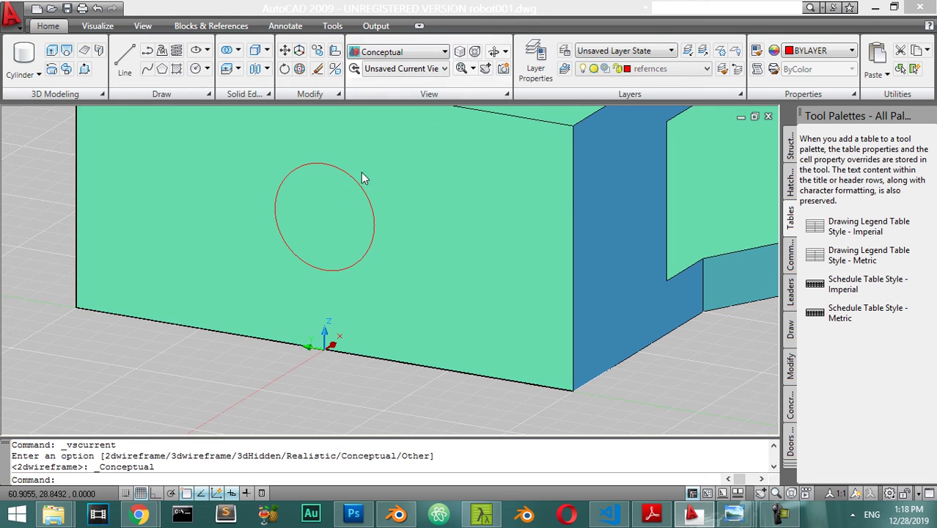
left_click(85, 71)
left_click(311, 244)
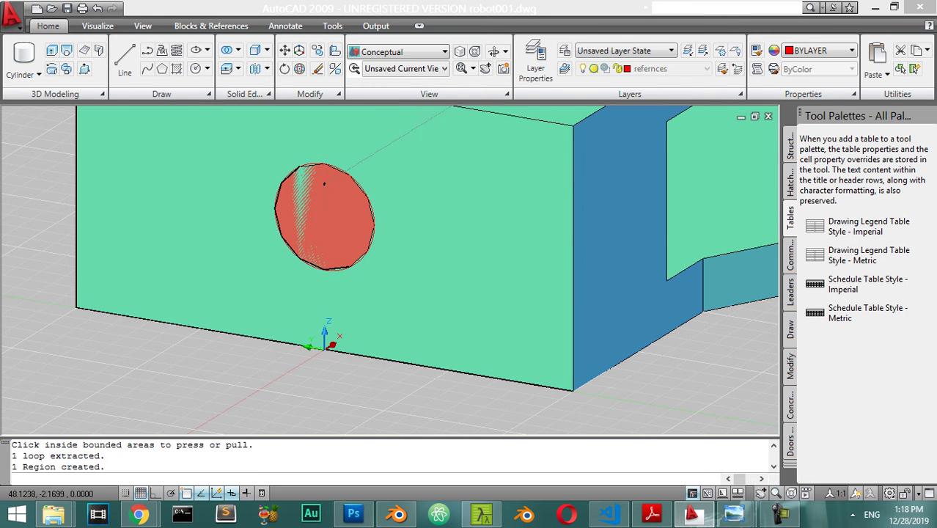
left_click(324, 183)
Inspect the round hole in the end face from different angles and switch to the 2D Wireframe visual style.
middle_click_drag(379, 255, 335, 259, "shift")
scroll(334, 259, "down", 4)
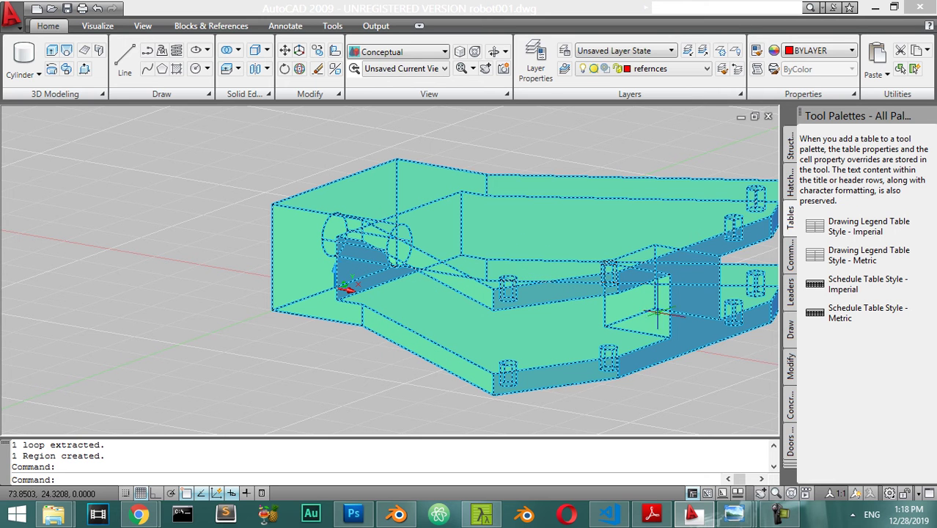
middle_click_drag(362, 321, 449, 324, "shift")
scroll(339, 260, "up", 2)
scroll(340, 261, "up", 3)
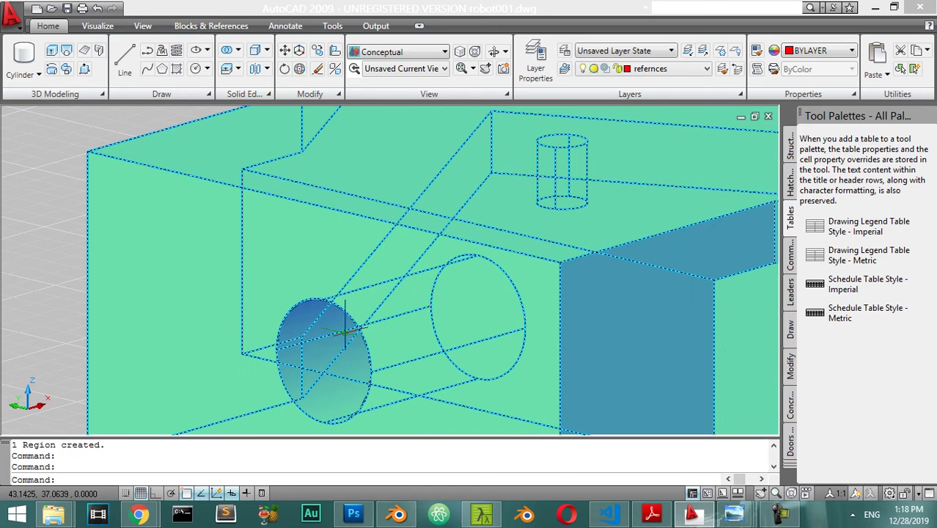
left_click(365, 343)
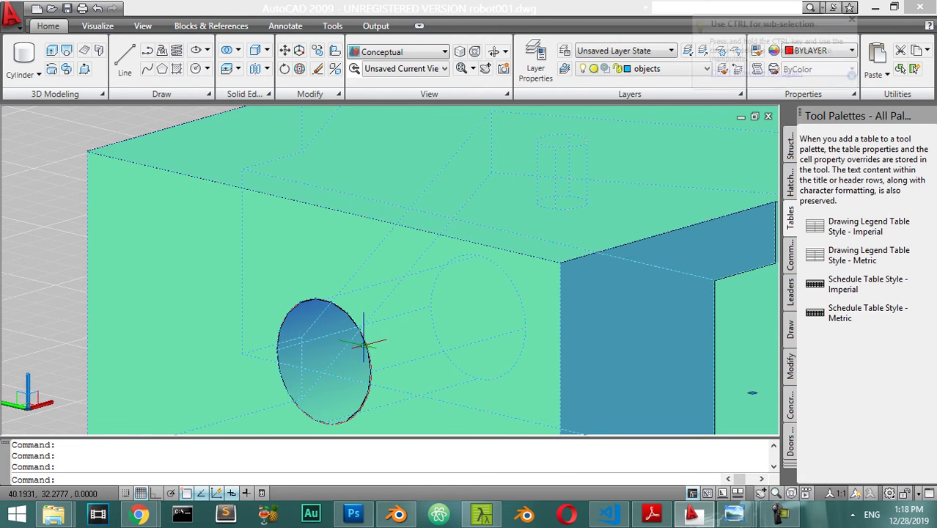
left_click(407, 52)
left_click(374, 86)
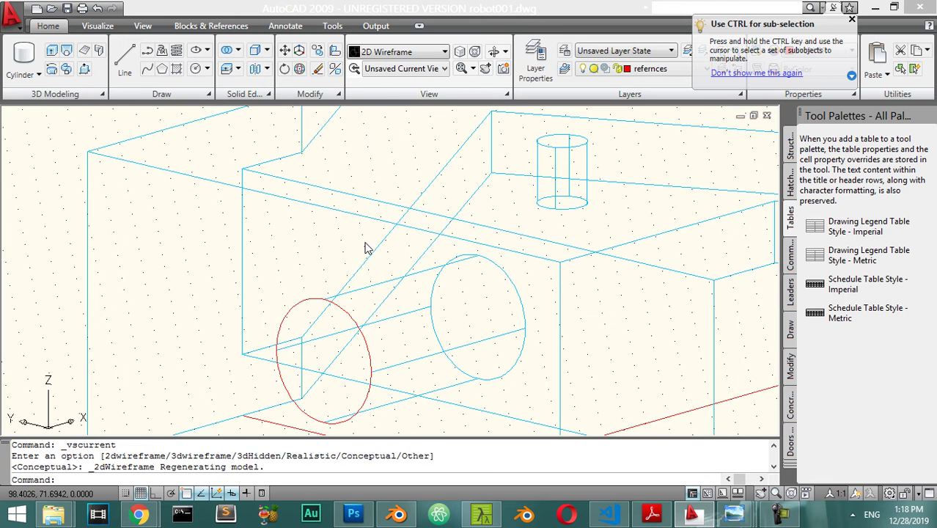
Try to move the end-face circle by its centre perpendicular to the far inner block with Ortho on, and undo the move.
left_click(365, 345)
scroll(365, 348, "down", 5)
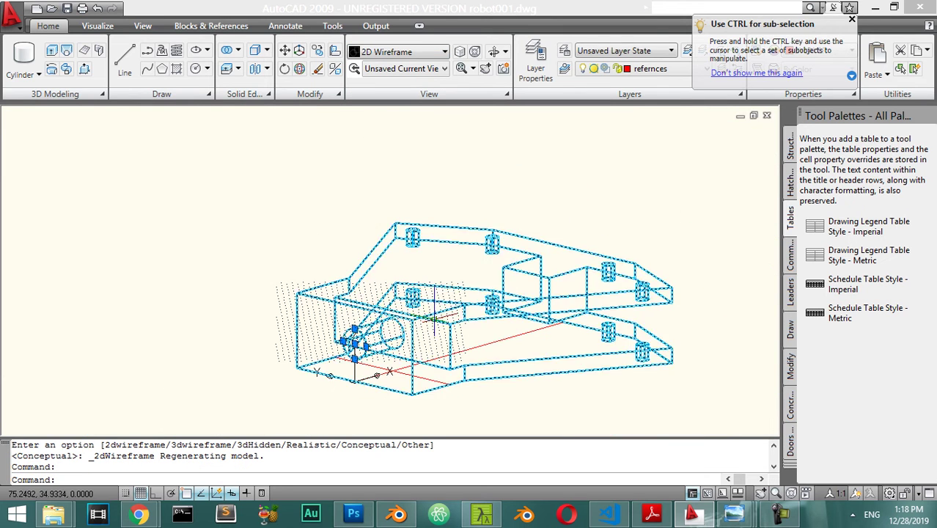
mouse_move(433, 337)
middle_mouse_down("shift")
mouse_move(407, 365)
mouse_move(433, 332)
middle_mouse_up("shift")
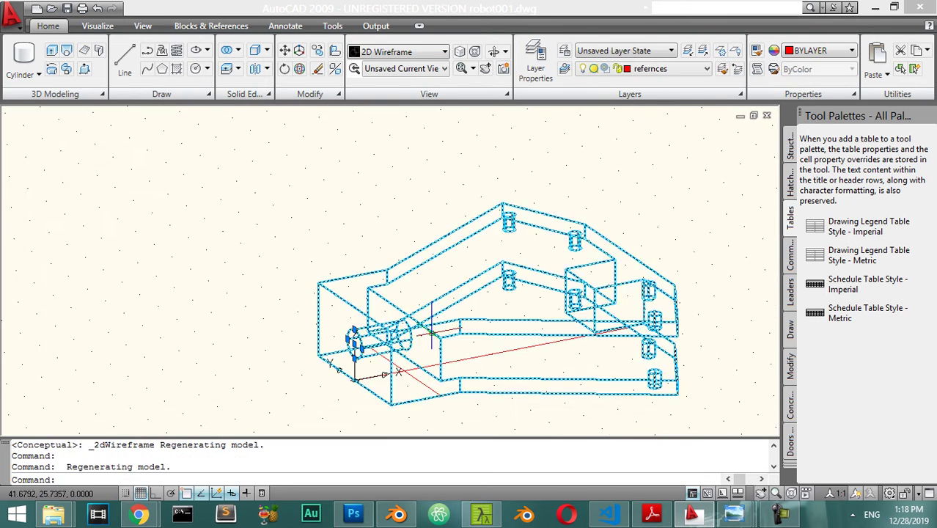
key("Return")
scroll(384, 347, "up", 1)
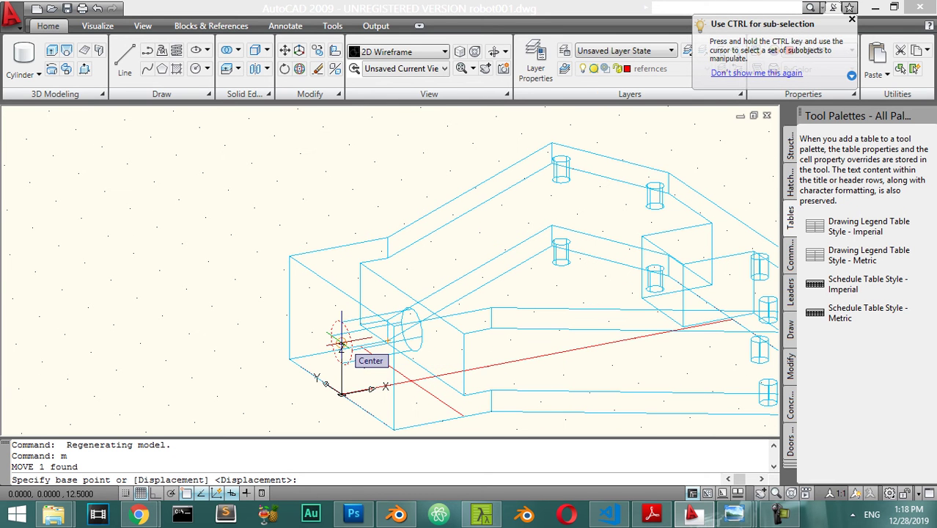
right_click(341, 343, "shift")
left_click(377, 188)
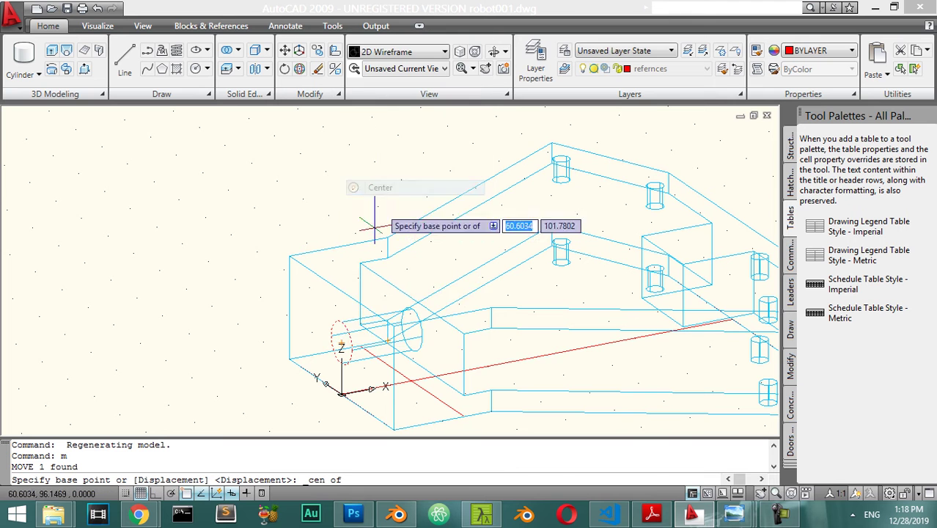
left_click(341, 345)
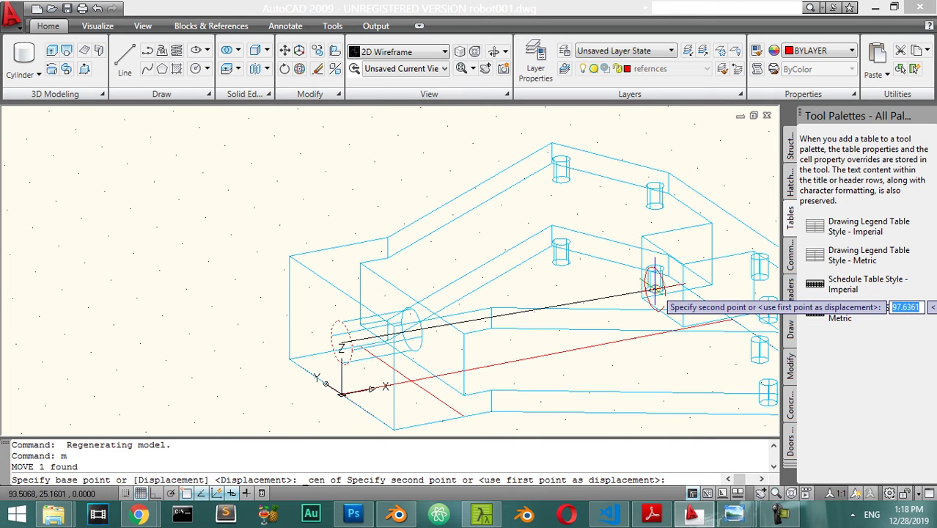
left_click(154, 492)
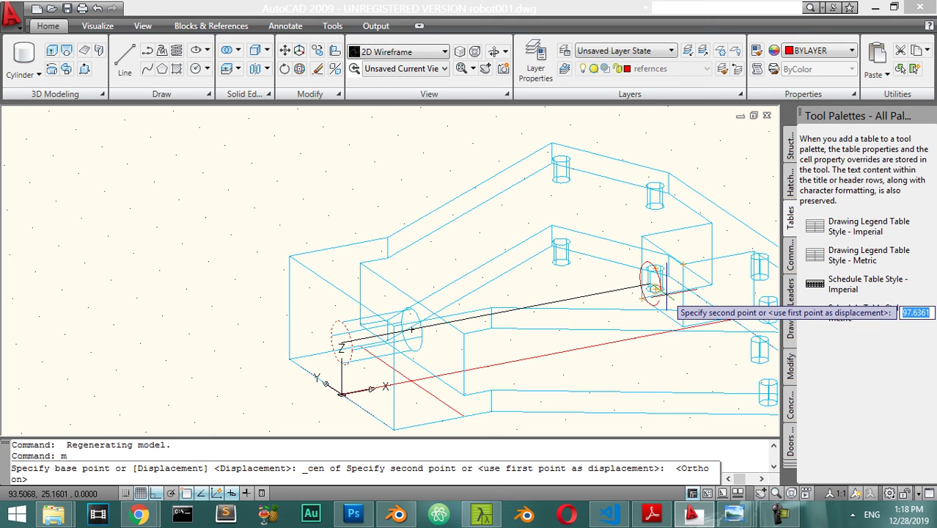
right_click(653, 290, "shift")
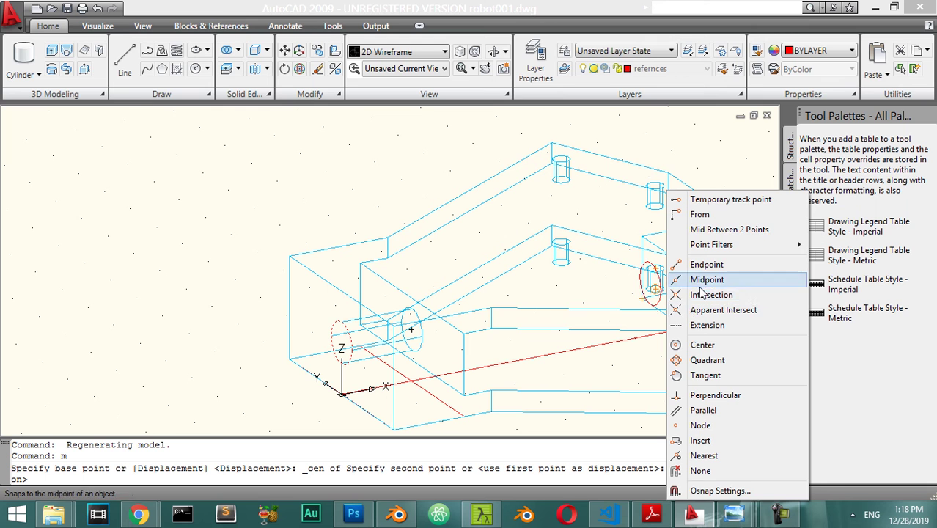
left_click(709, 396)
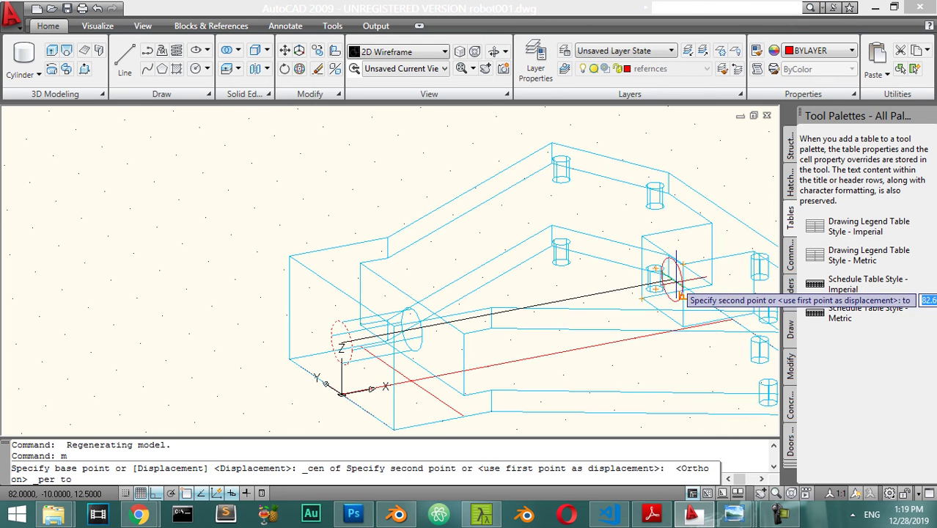
left_click(681, 295)
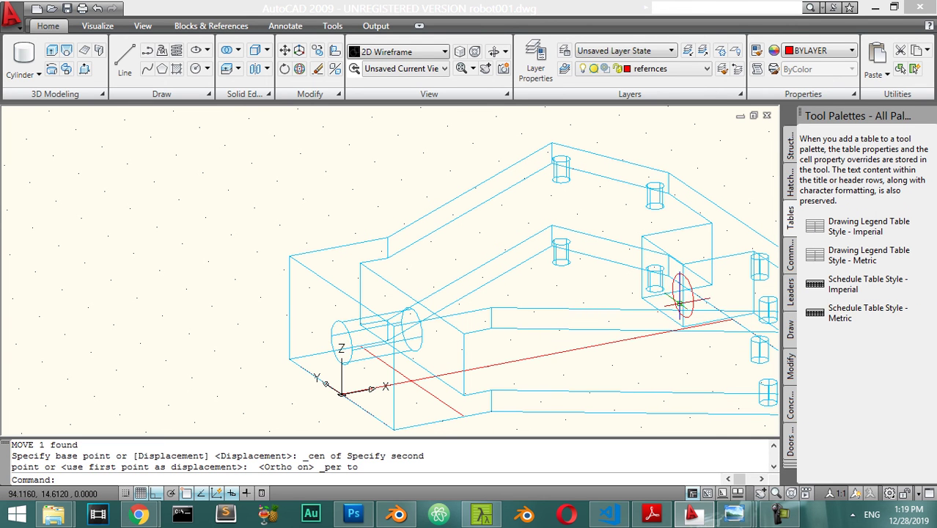
key("ctrl+z")
Move the end-face circle by its centre along the X direction with Ortho on, placing it beside the far inner block's face.
scroll(632, 315, "up", 3)
scroll(439, 359, "down", 3)
scroll(294, 345, "up", 3)
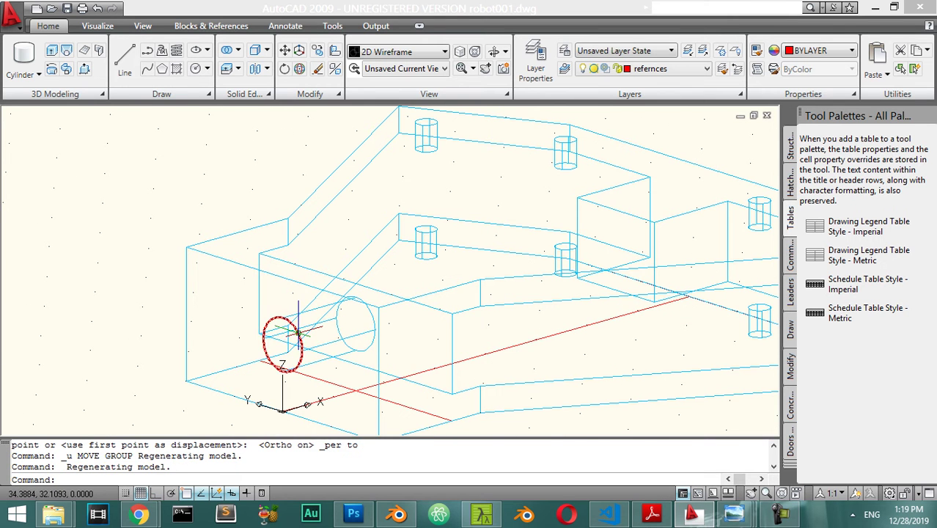
left_click(298, 331)
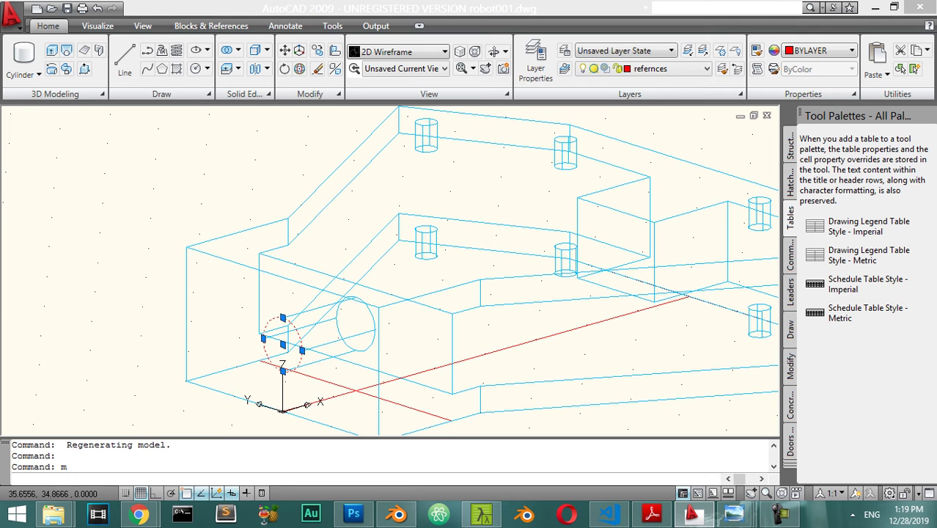
key("Return")
right_click(308, 316)
key("Escape")
right_click(347, 233, "shift")
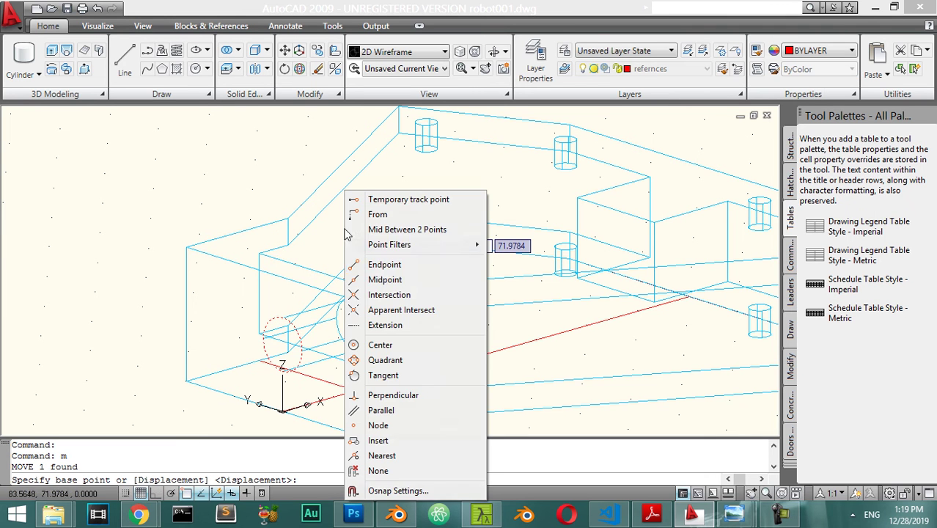
left_click(381, 345)
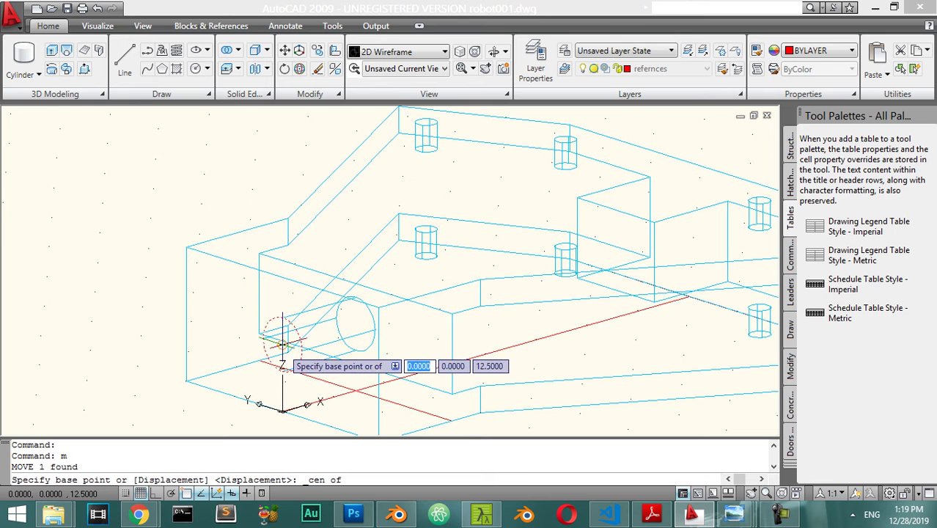
left_click(282, 343)
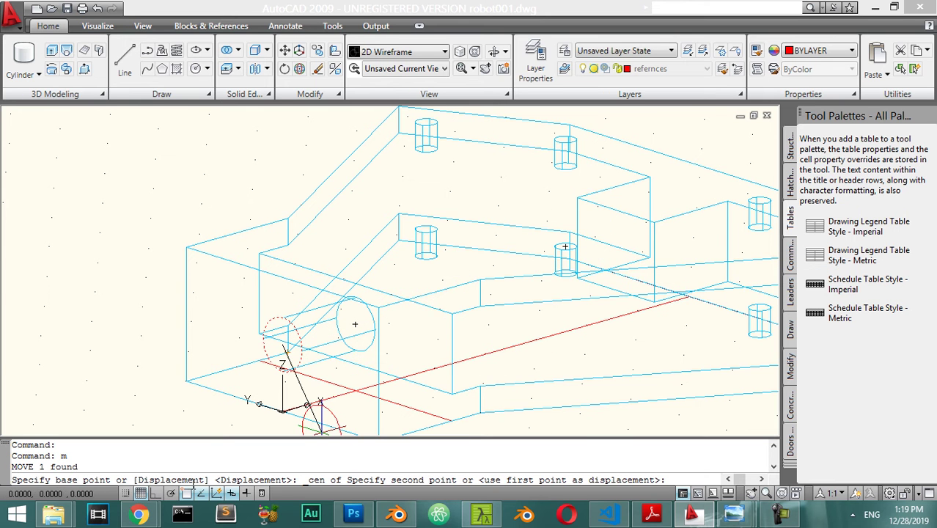
left_click(156, 493)
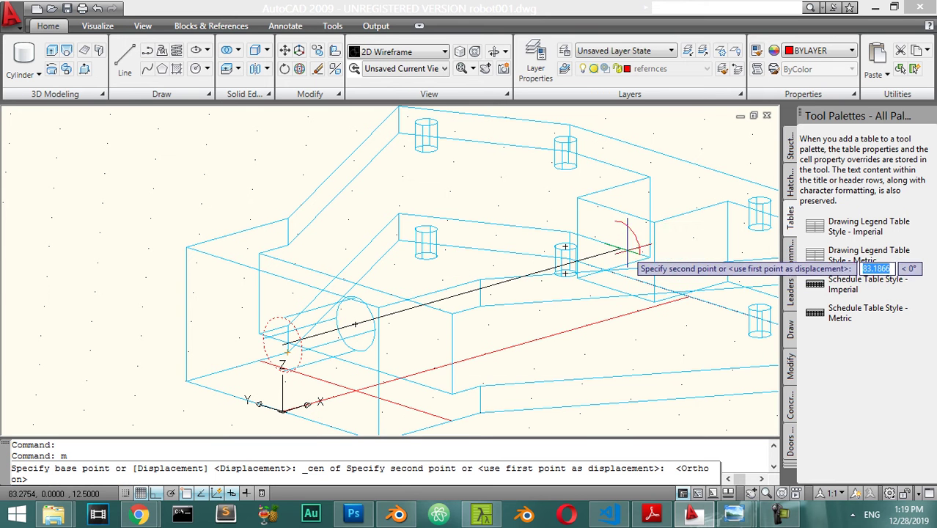
left_click(632, 250)
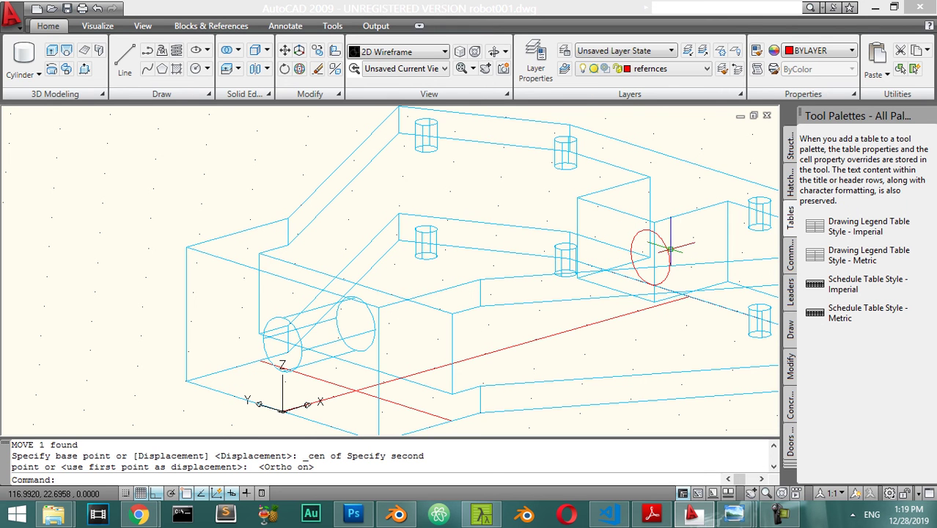
key("Escape")
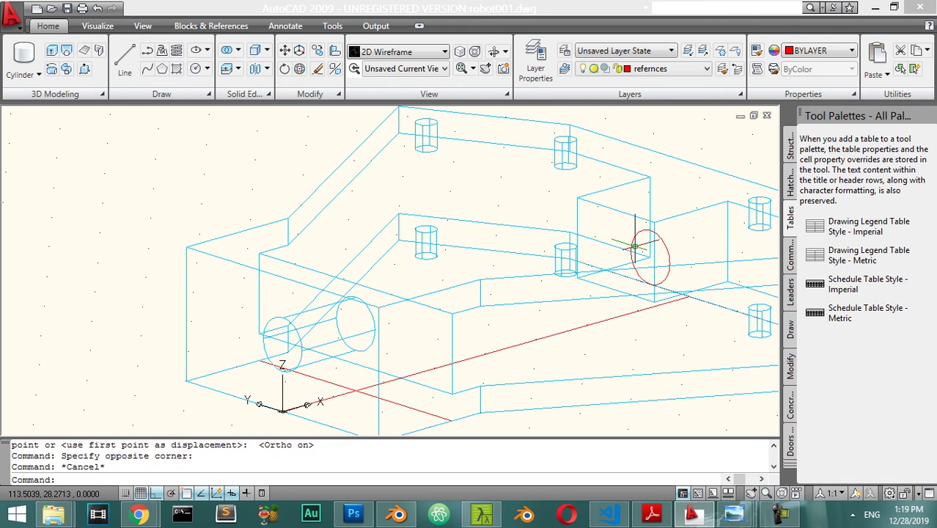
Draw a diagonal line between two opposite corners of the far inner block's face.
scroll(635, 246, "up", 4)
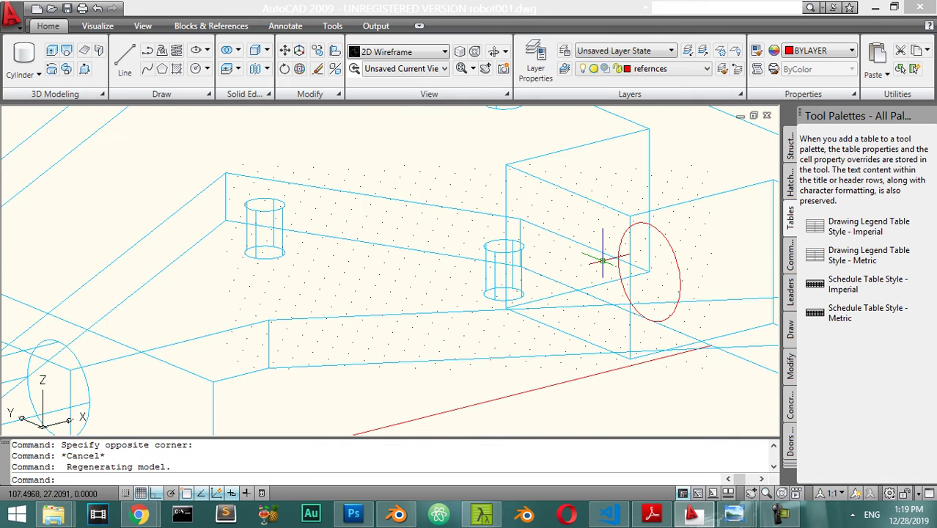
type("l")
key("Return")
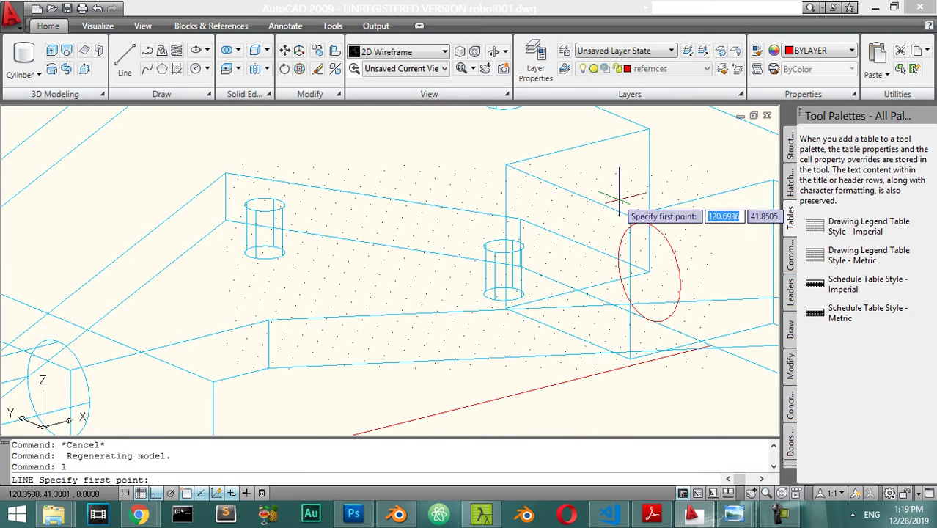
left_click(630, 216)
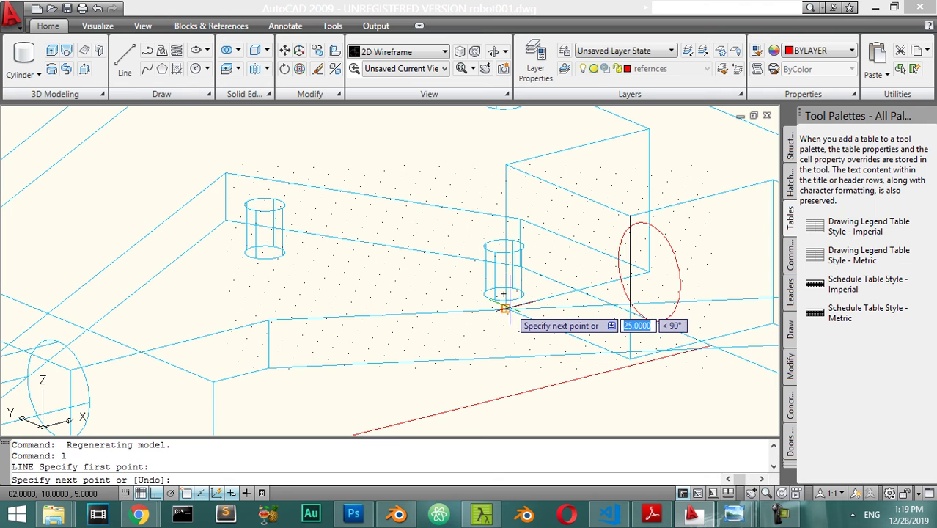
key("Return")
Draw the second, crossing diagonal on the far block's face between the other two corner endpoints, with Ortho off.
key("Return")
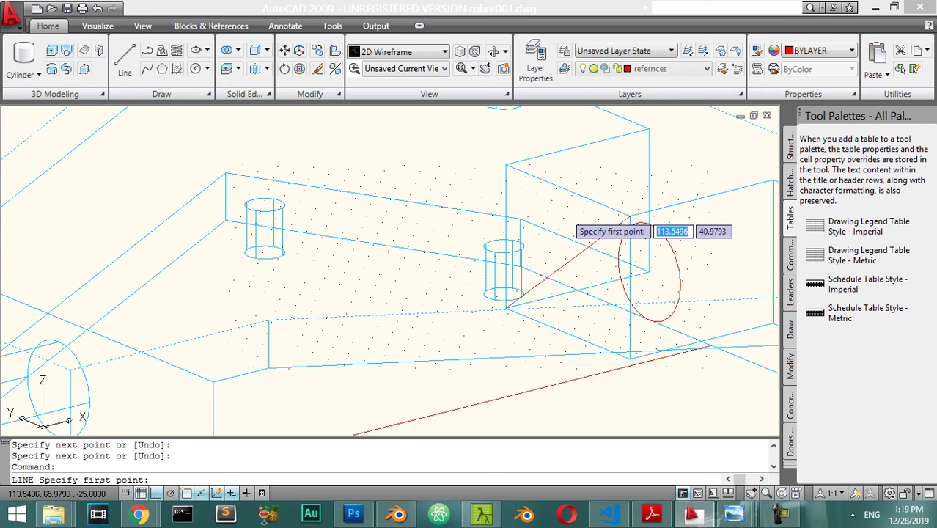
right_click(507, 170, "shift")
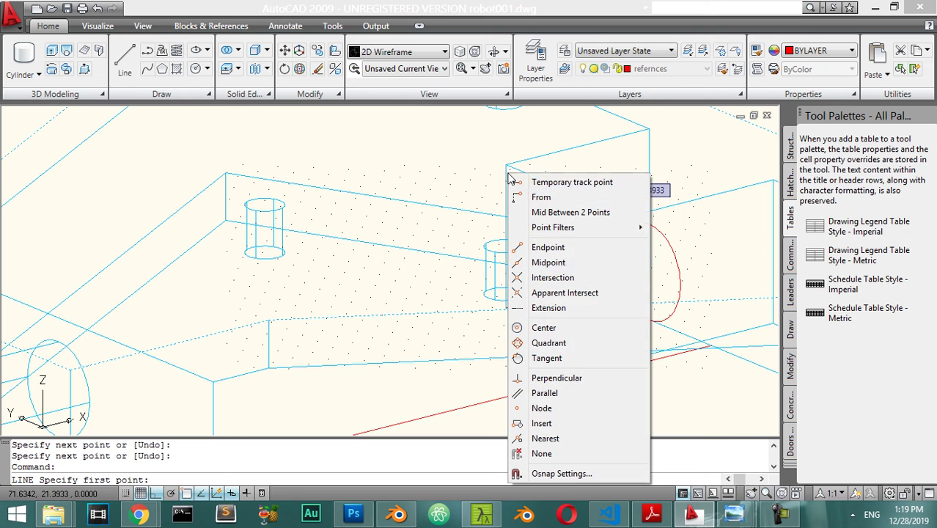
left_click(547, 247)
left_click(509, 170)
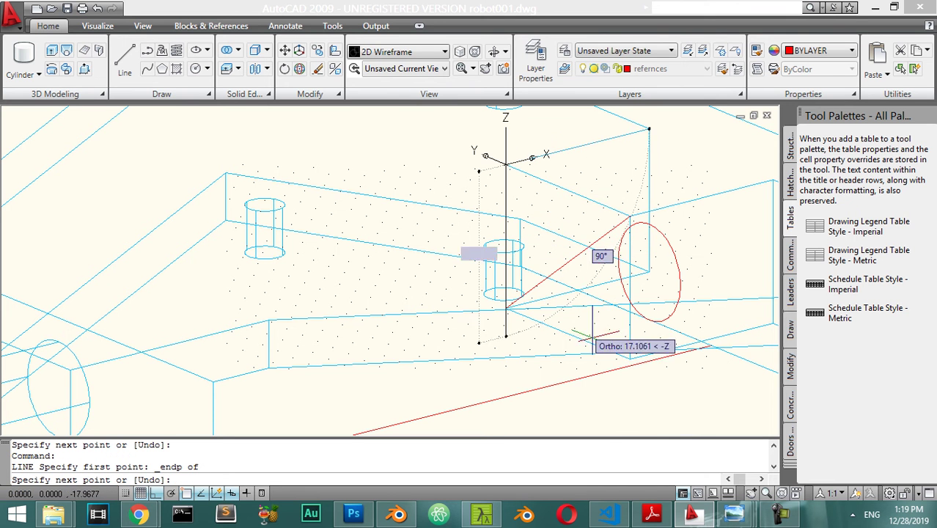
right_click(597, 293, "shift")
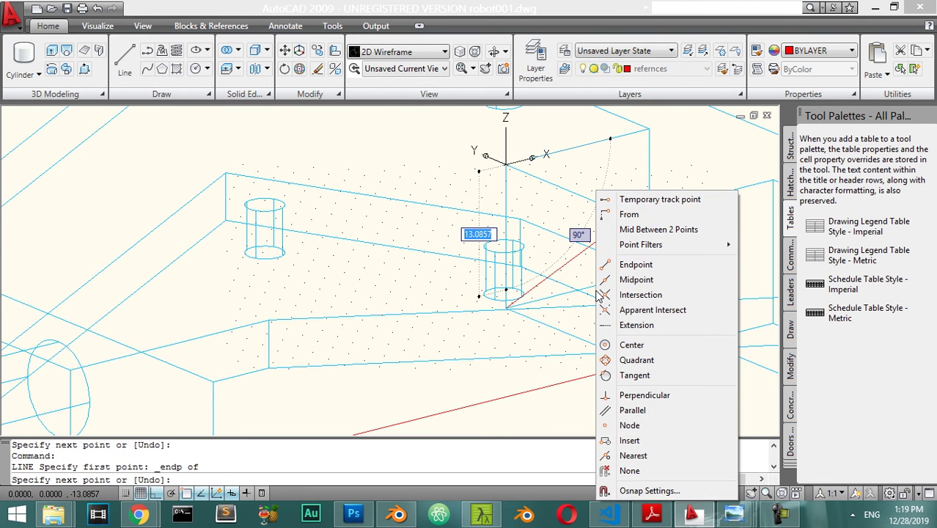
key("Escape")
key("F8")
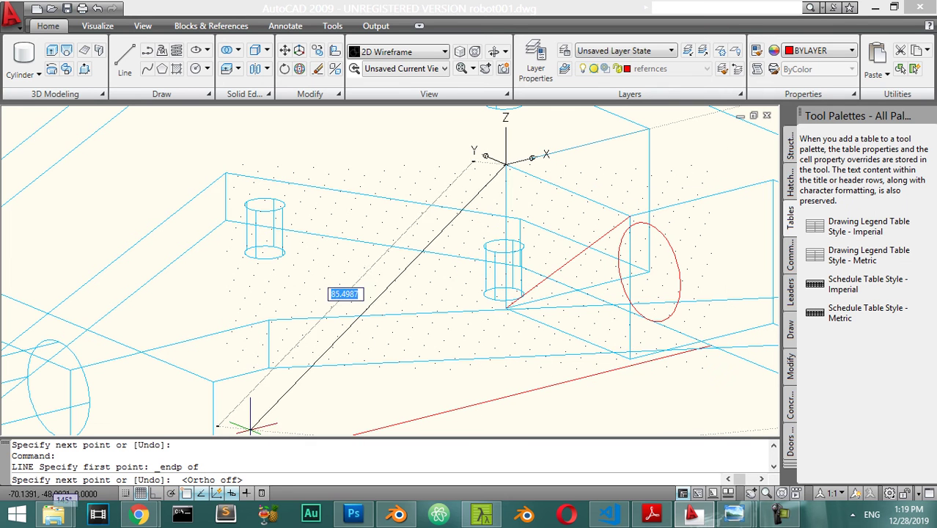
right_click(621, 339, "shift")
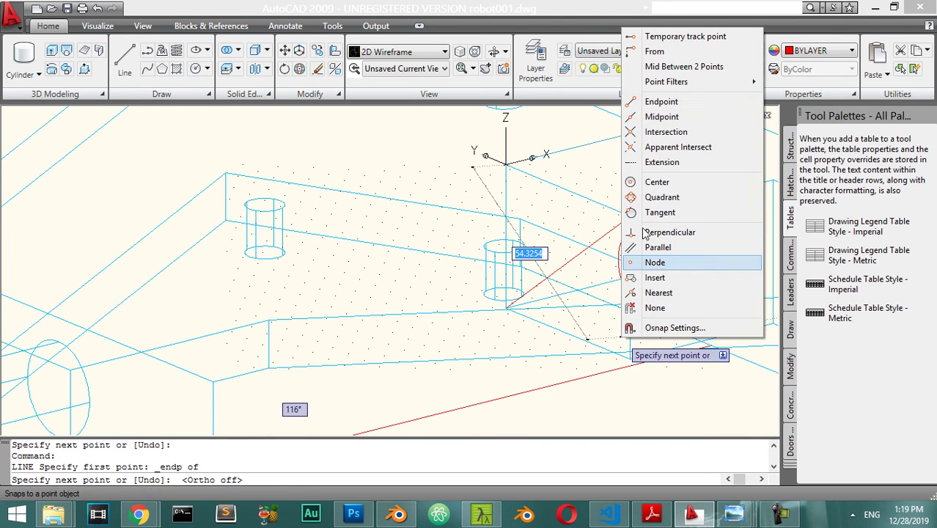
left_click(629, 357)
key("Return")
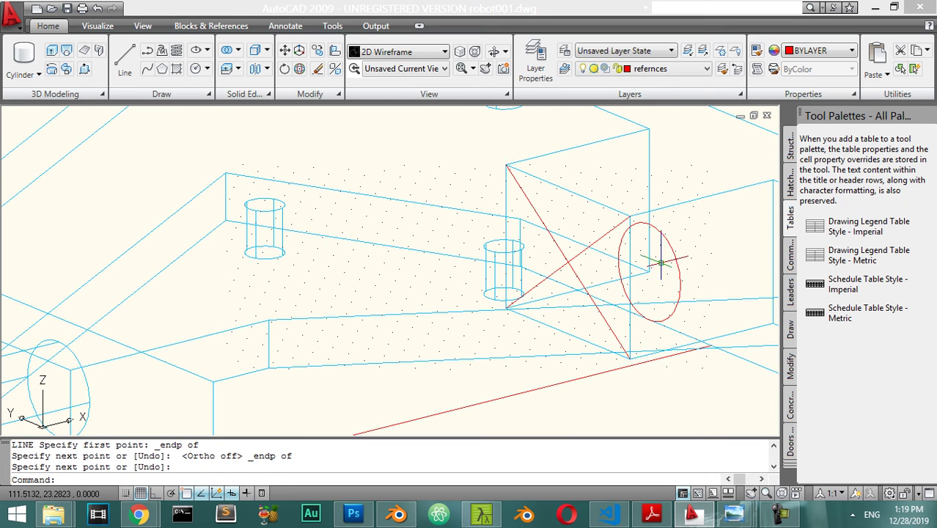
Move the upright circle from its centre to the intersection of the diagonals on the far block's face.
left_click(675, 256)
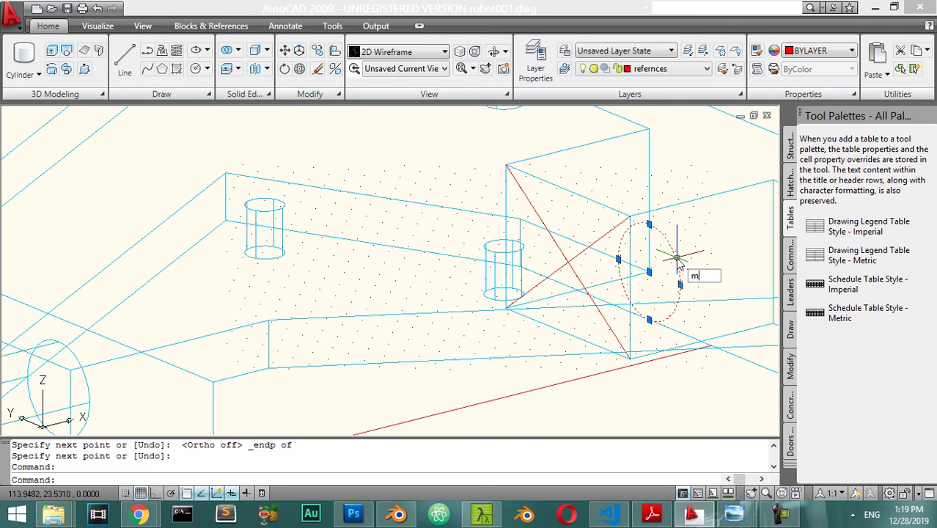
key("Return")
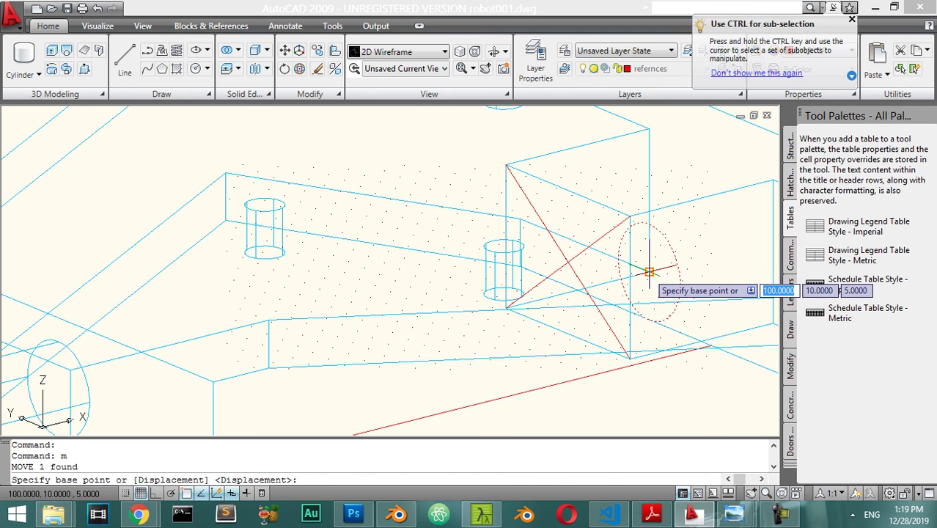
left_click(649, 272)
left_click(574, 266)
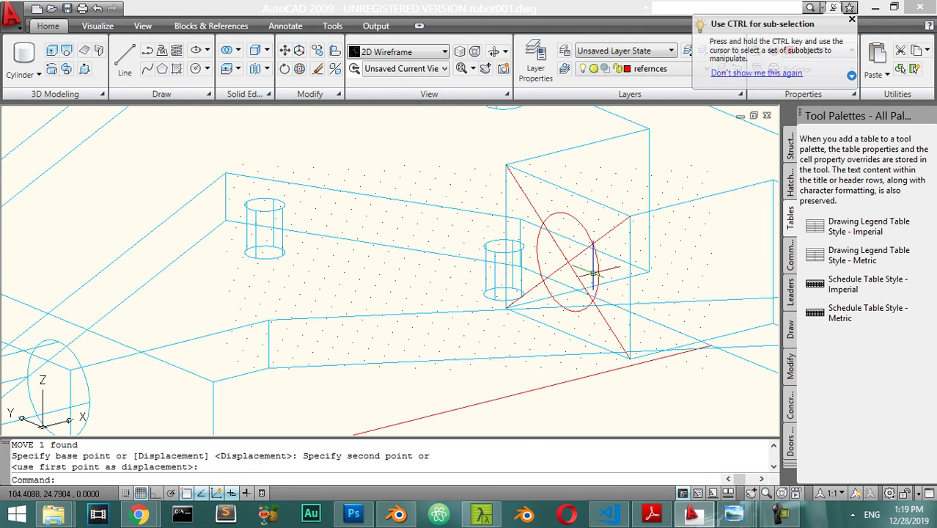
Draw a circle of radius 5 centred on the intersection of the far block face's diagonals.
scroll(593, 273, "up", 2)
right_click(624, 227)
key("Escape")
type("c")
key("Return")
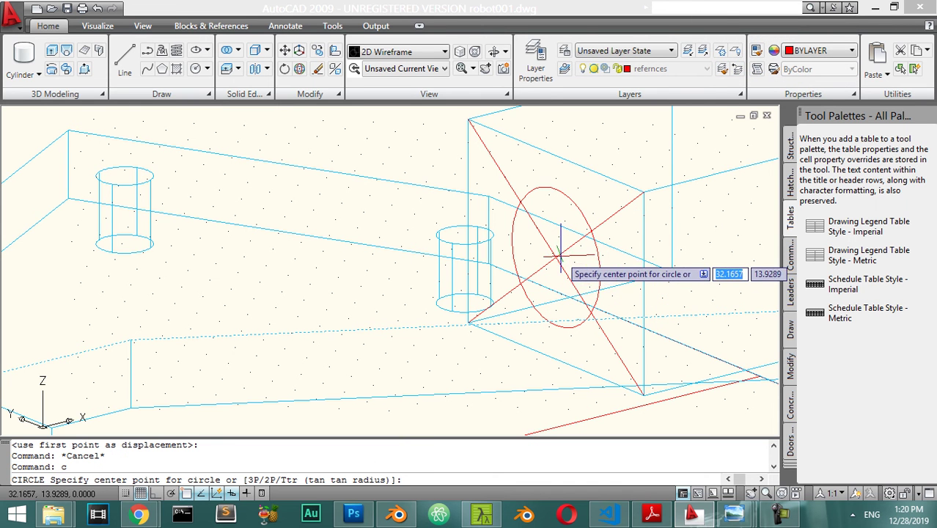
right_click(566, 251, "shift")
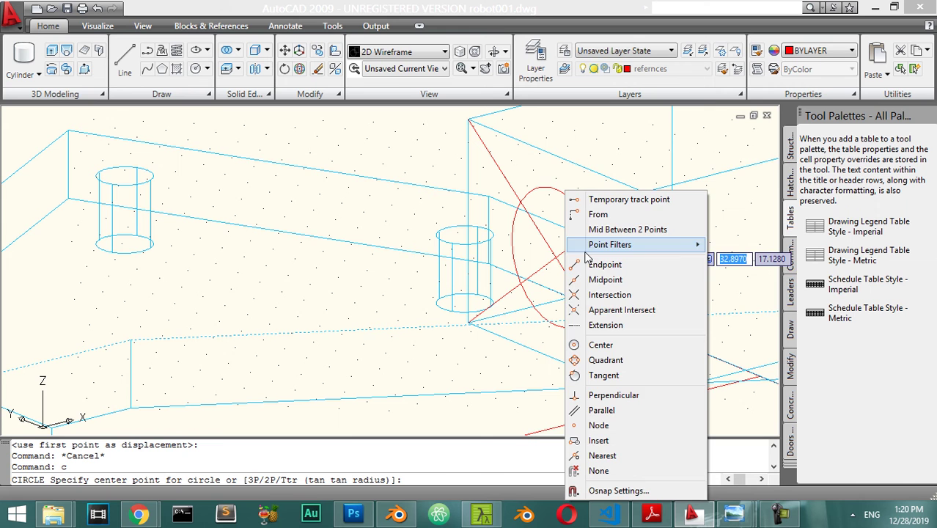
left_click(609, 294)
left_click(556, 257)
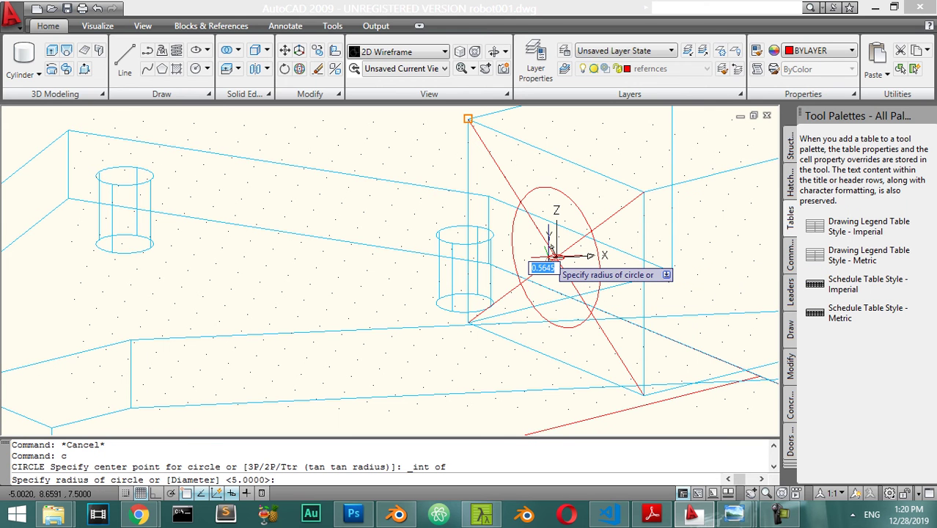
key("Return")
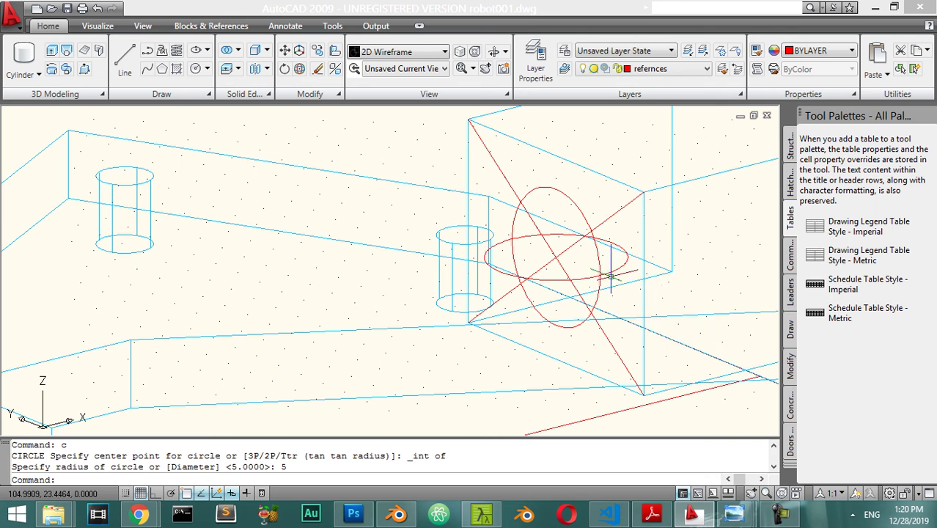
Erase the flat horizontal circle and both diagonal lines on the far block's face, keeping the upright circle.
left_click(625, 260)
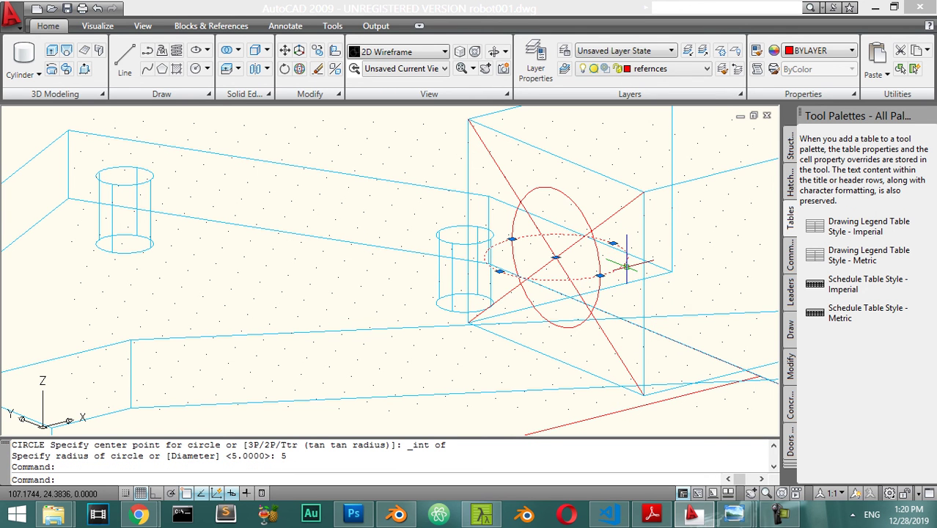
type("e")
key("Return")
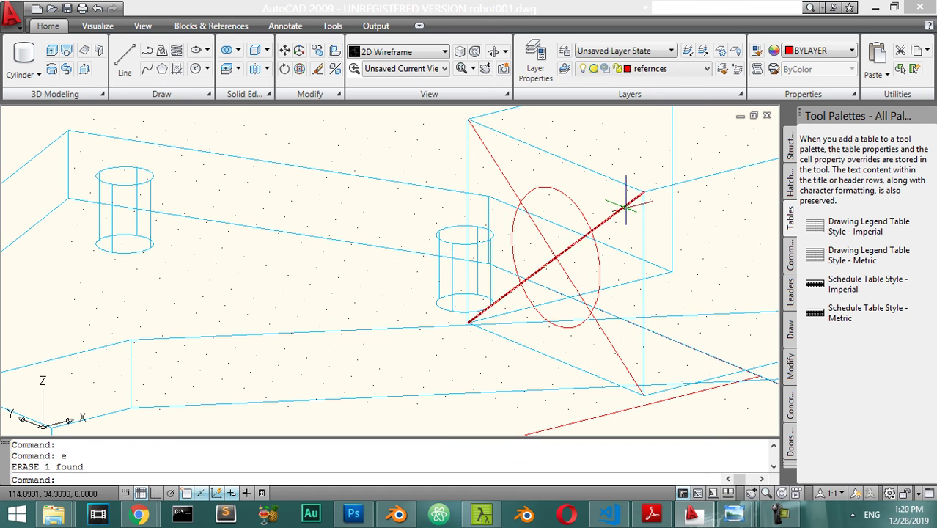
left_click(625, 206)
type("e")
key("Return")
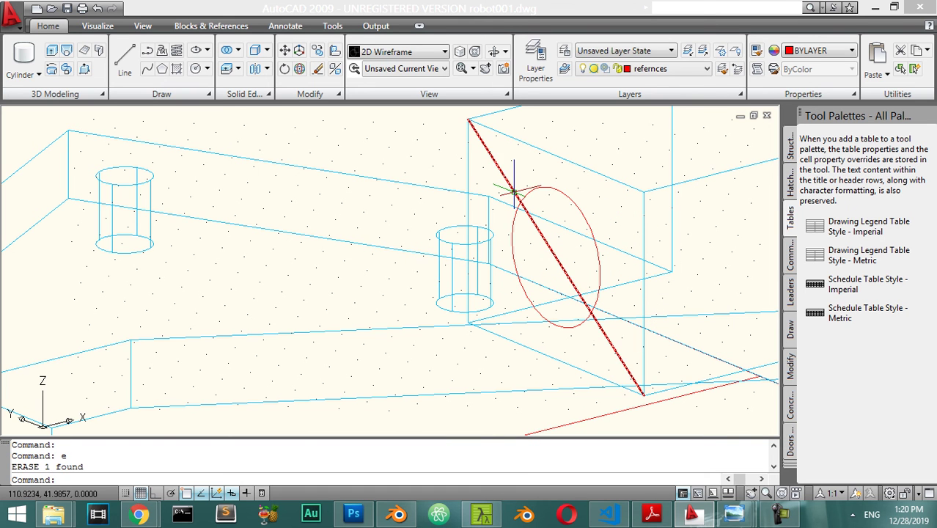
left_click(513, 190)
Switch the model's visual style from 2D Wireframe to Conceptual.
scroll(587, 246, "down", 7)
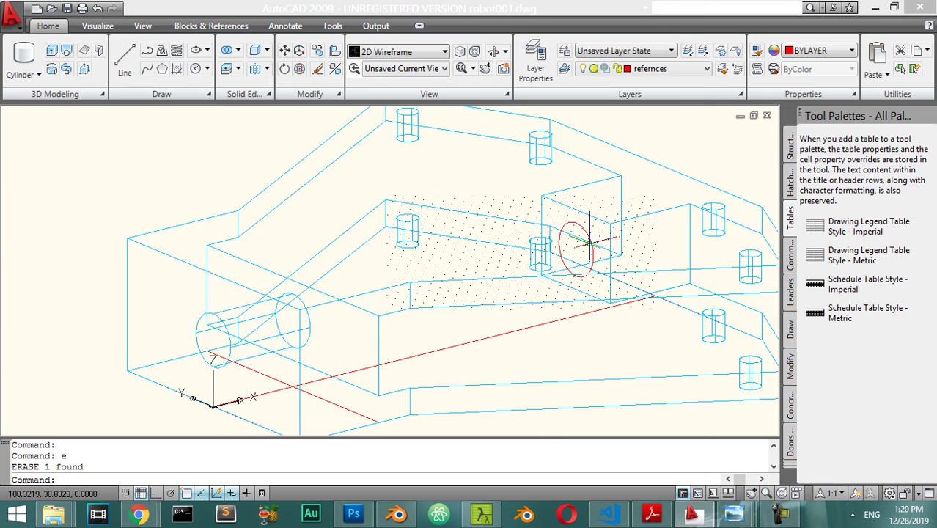
left_click(399, 52)
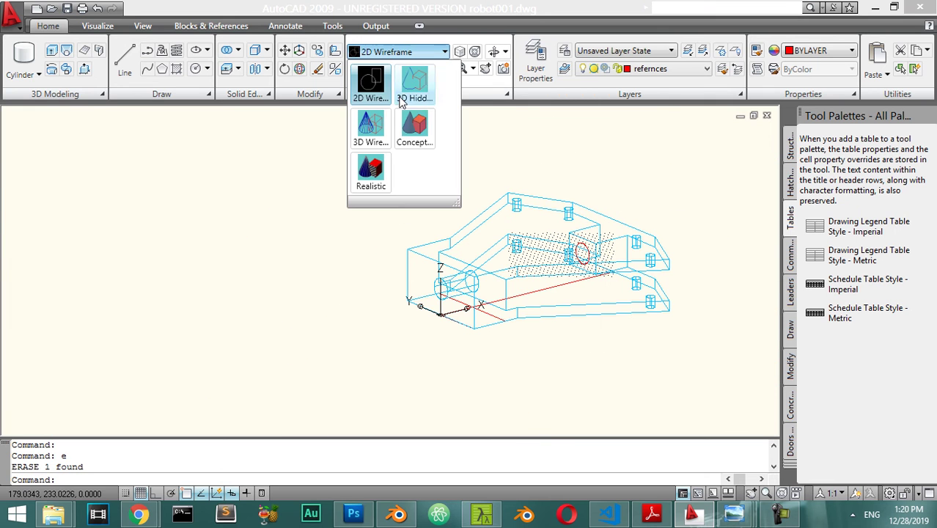
left_click(418, 130)
Press the area inside the upright circle 4 units into the far block with Presspull to cut a round recess.
middle_click_drag(544, 236, 557, 220, "shift")
scroll(574, 220, "up", 5)
scroll(574, 219, "up", 3)
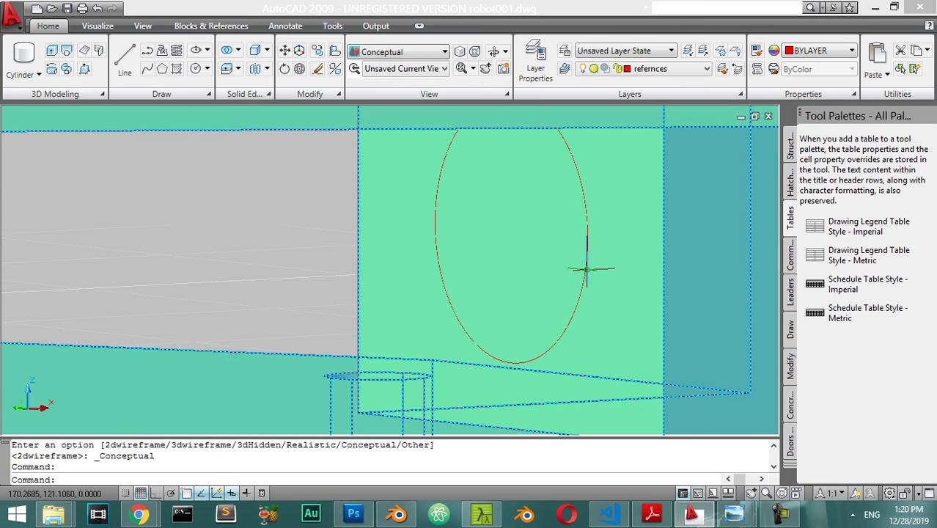
scroll(586, 268, "up", 2)
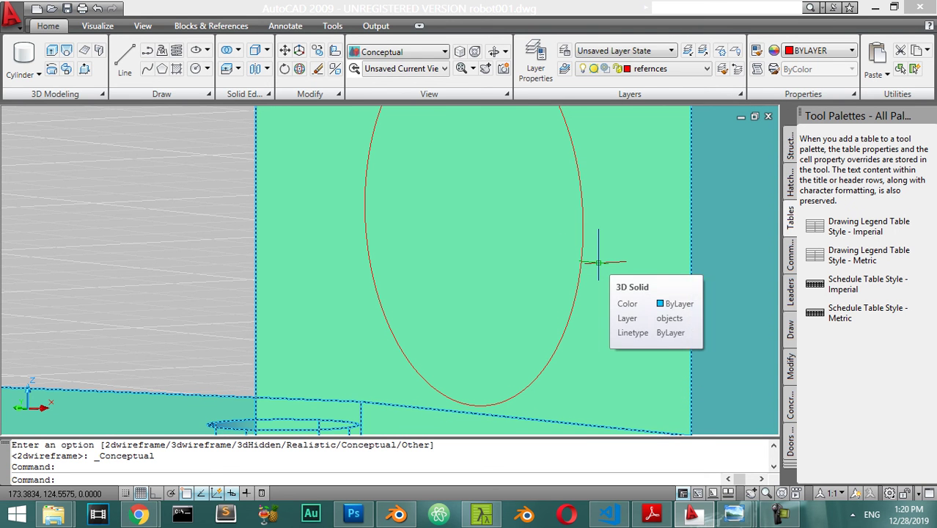
left_click(66, 68)
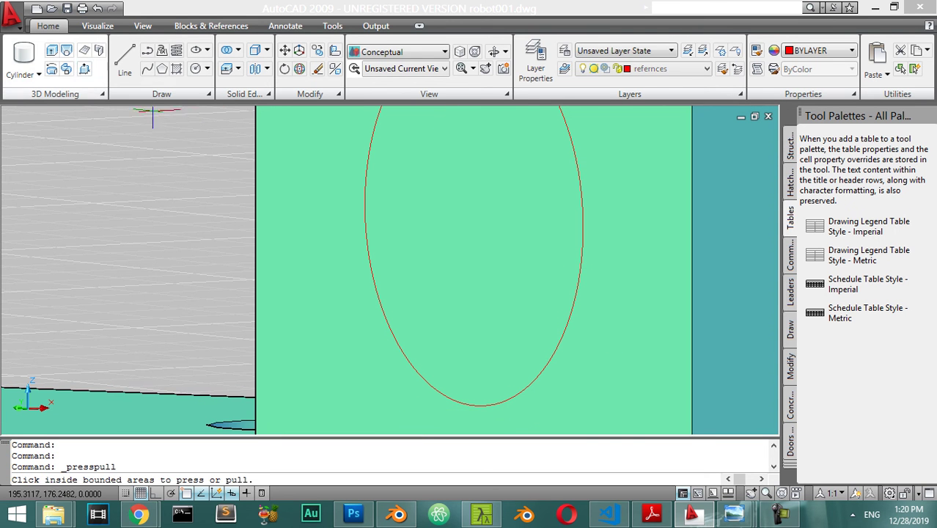
left_click(459, 273)
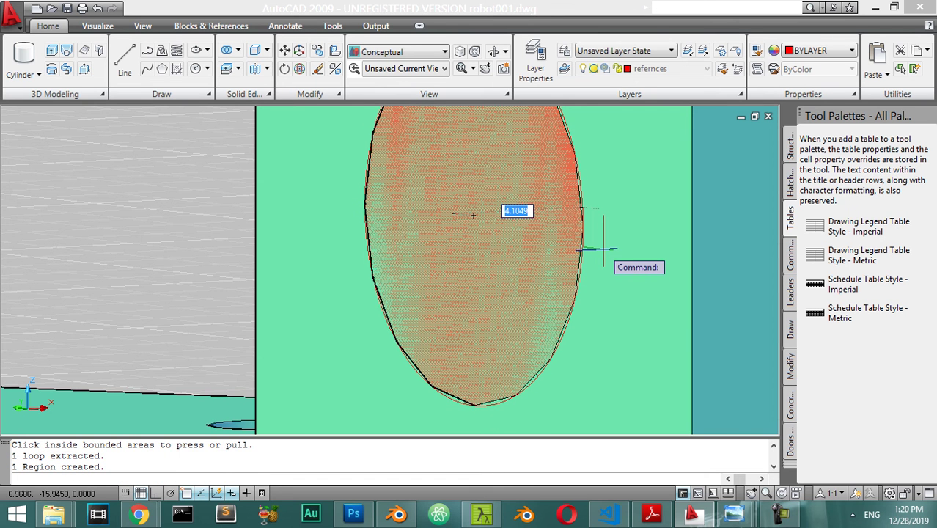
type("4")
key("Return")
scroll(579, 261, "down", 6)
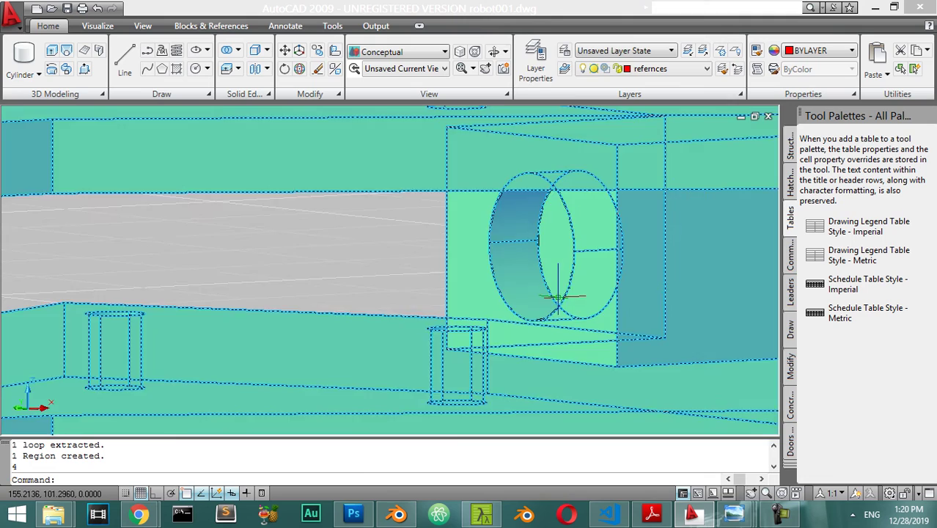
Fillet the upper plate's outer corner edge beside its corner hole with a radius of 2.4.
middle_click_drag(543, 351, 513, 363, "shift")
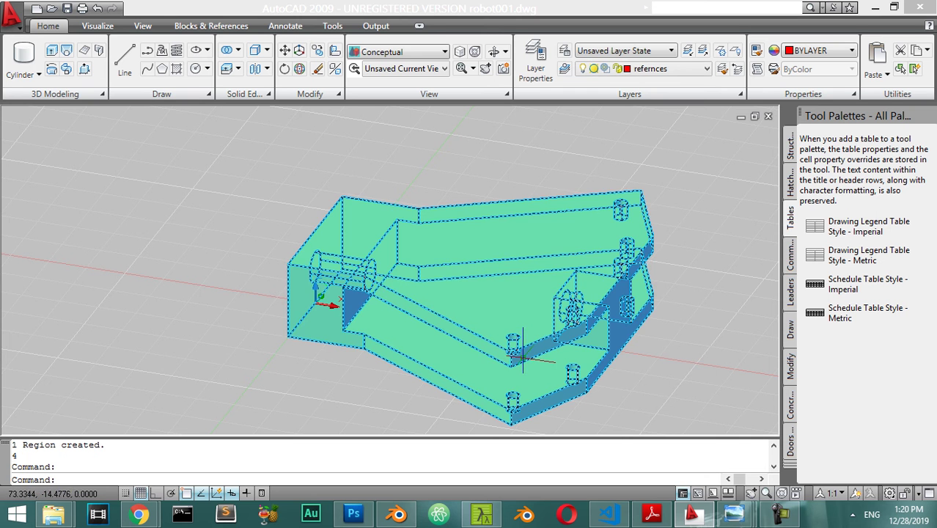
scroll(545, 310, "up", 5)
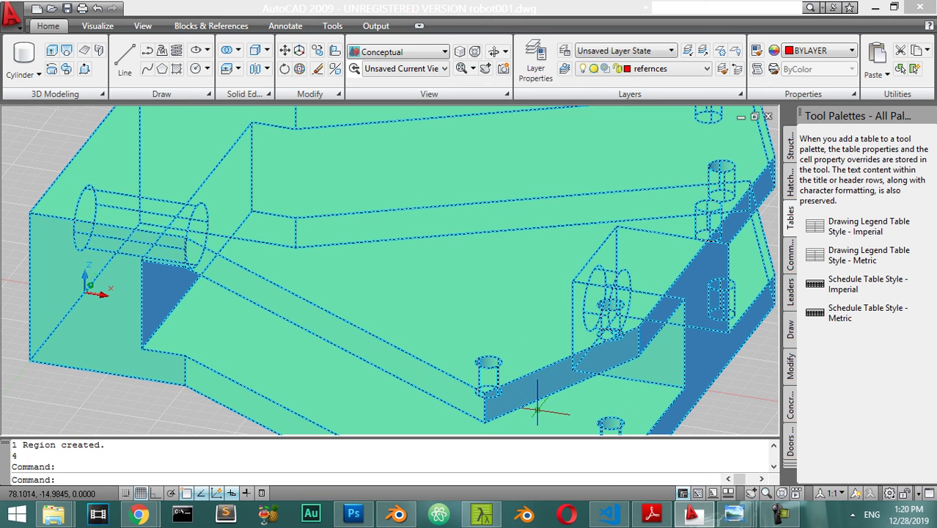
scroll(484, 407, "up", 3)
scroll(411, 330, "down", 8)
key("Escape")
scroll(315, 147, "up", 2)
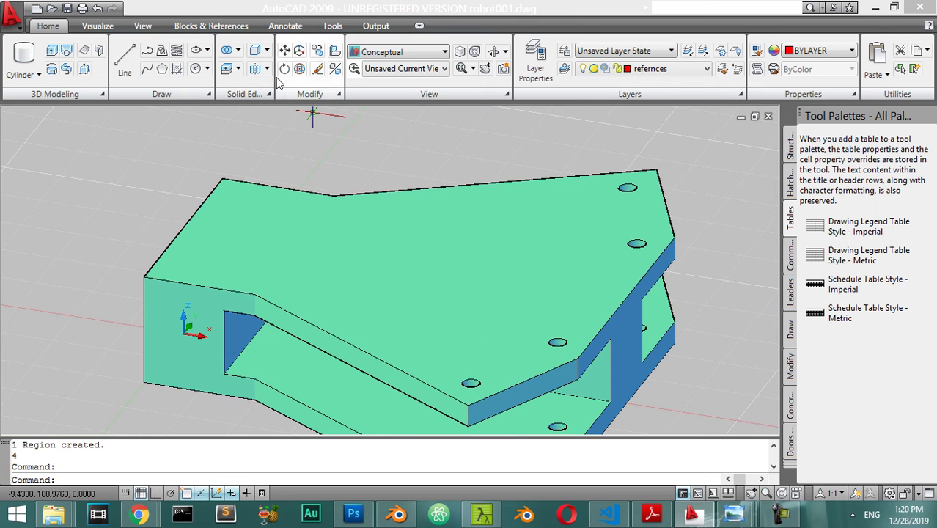
left_click(404, 207)
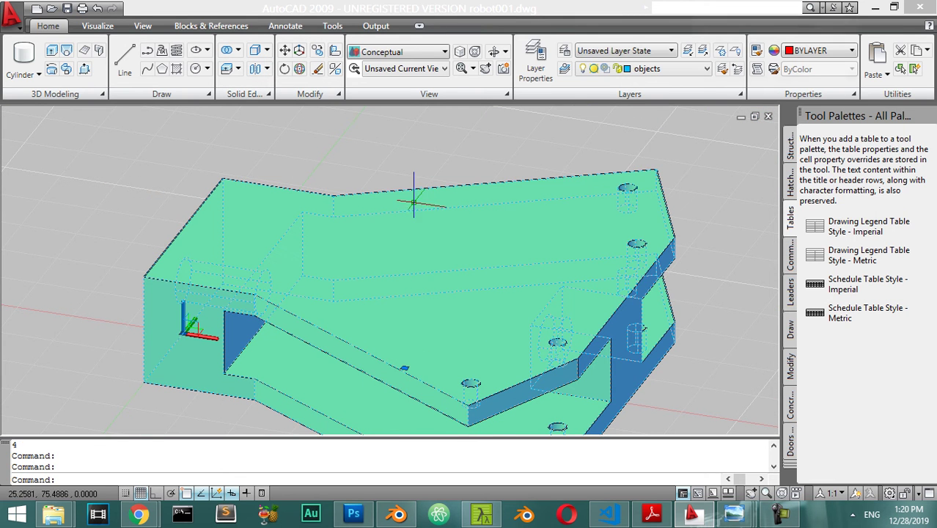
left_click(336, 98)
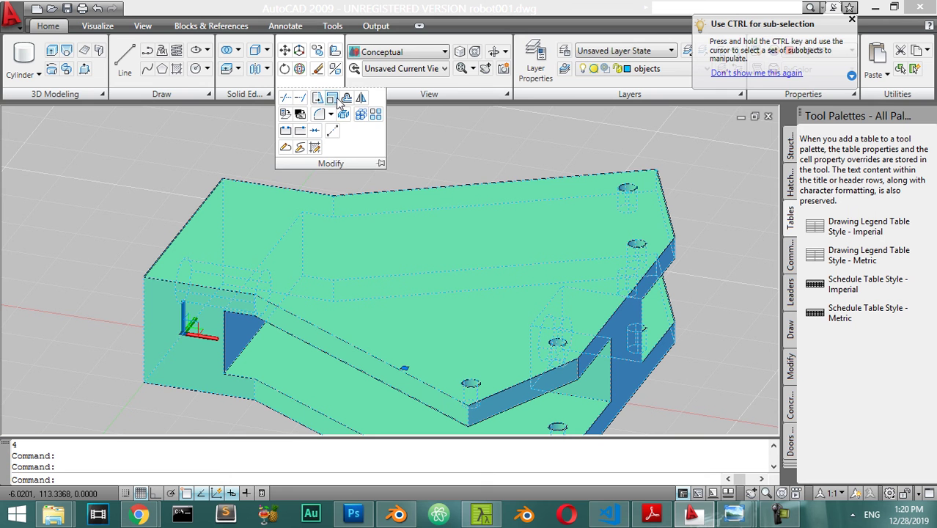
left_click(330, 114)
left_click(339, 134)
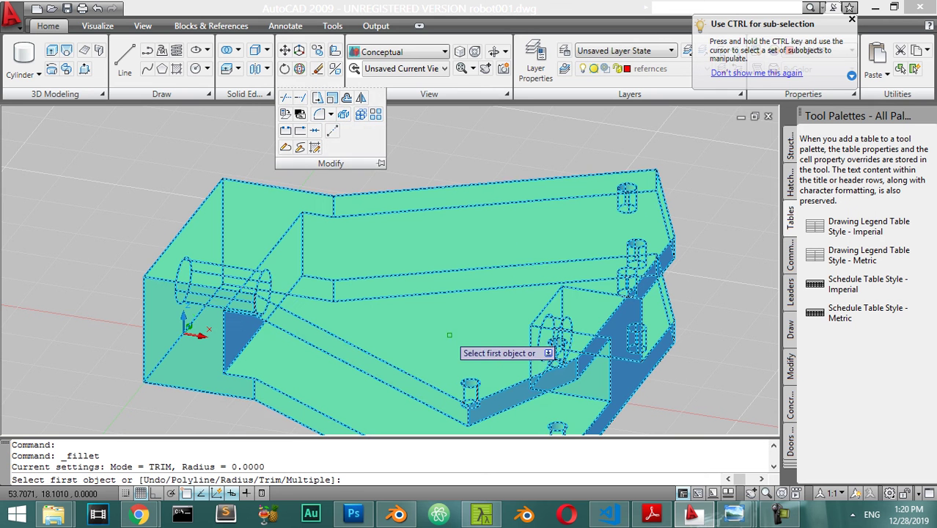
left_click(469, 406)
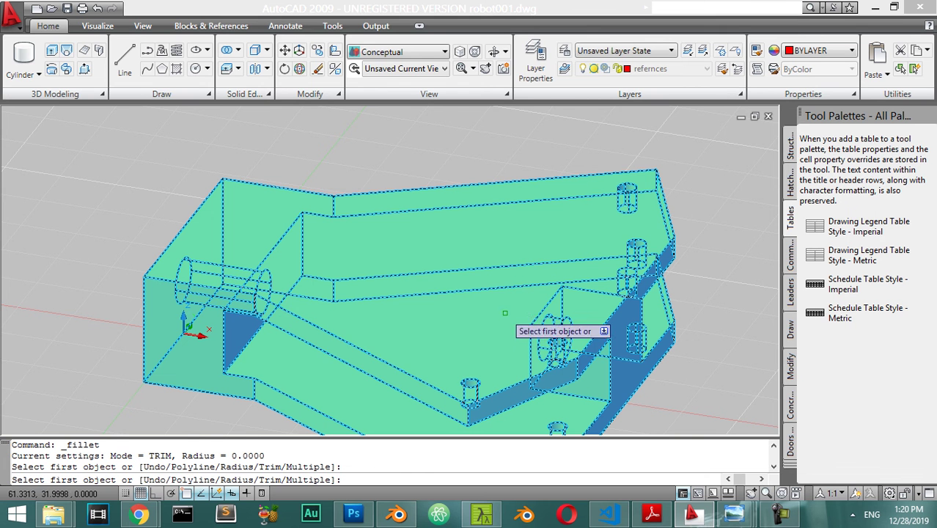
key("Return")
key("Escape")
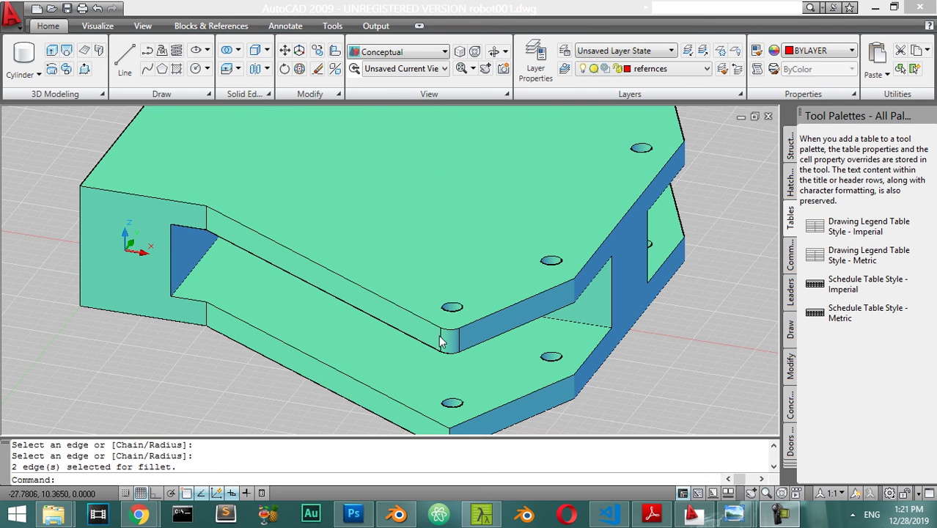
key("Escape")
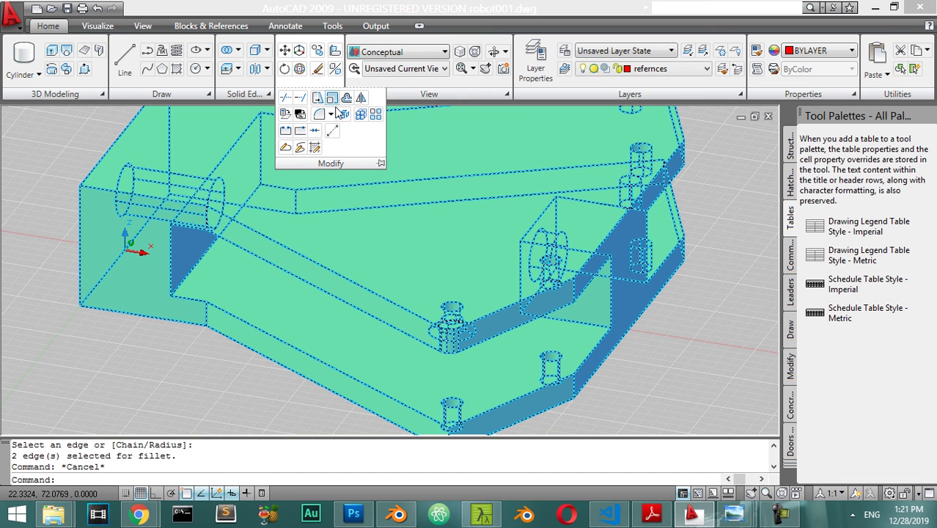
left_click(332, 115)
left_click(359, 137)
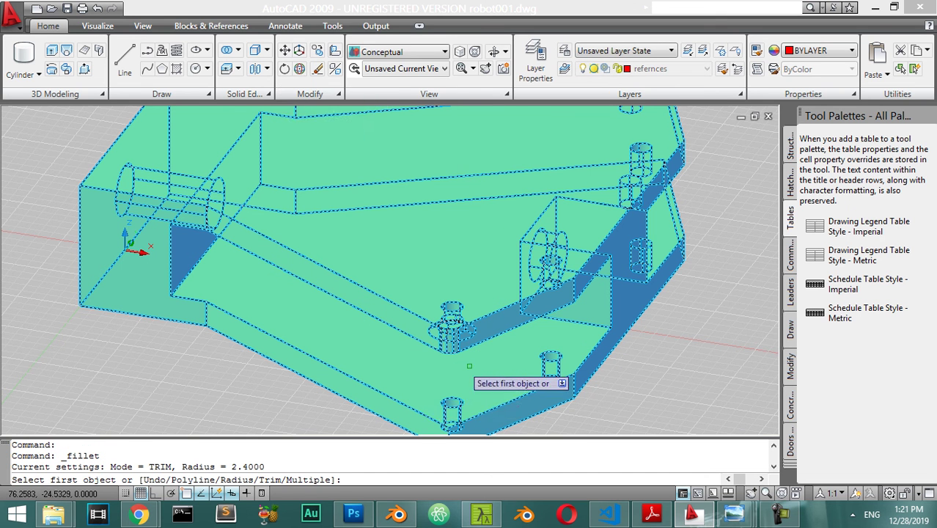
left_click_drag(451, 370, 443, 312, "shift")
middle_click_drag(443, 311, 446, 344, "shift")
scroll(358, 330, "up", 6)
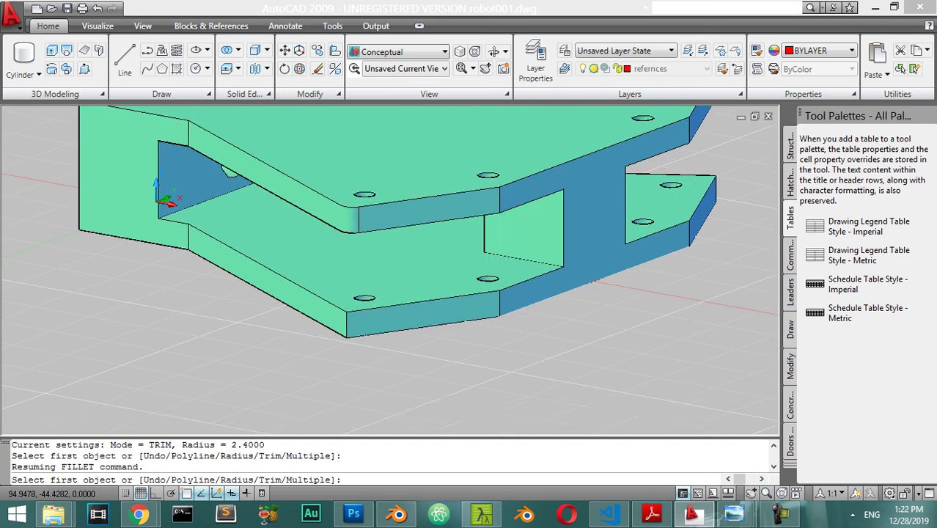
left_click(282, 329)
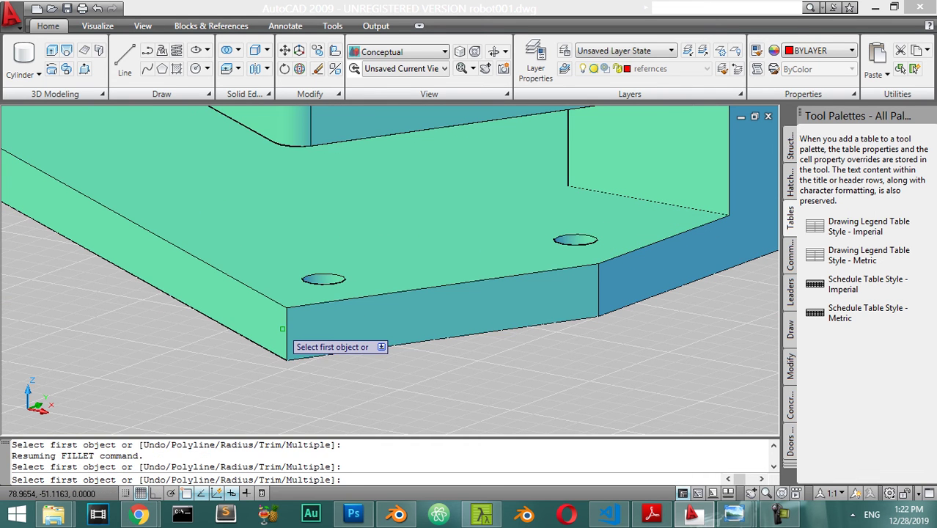
key("Escape")
Fillet the lower plate's outer corner edge, directly below the rounded upper corner, with a radius of 2.4.
left_click(303, 271)
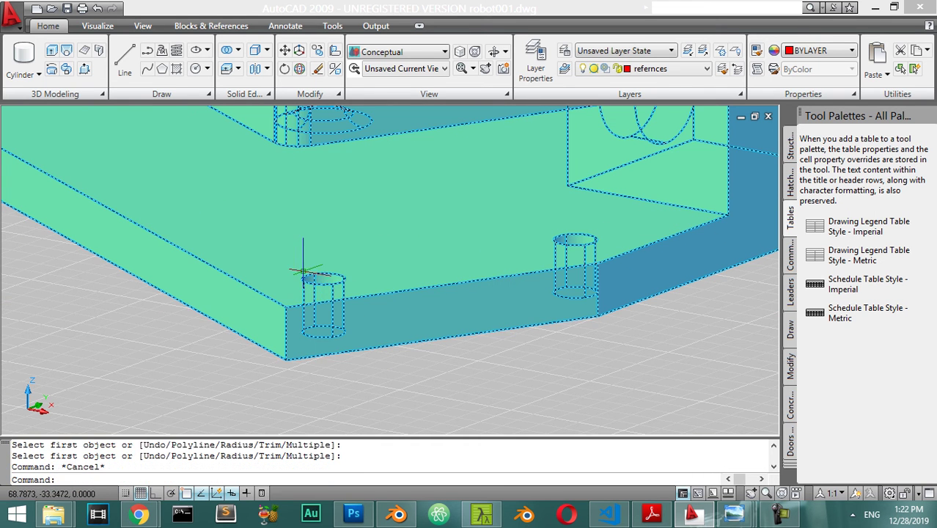
left_click(271, 94)
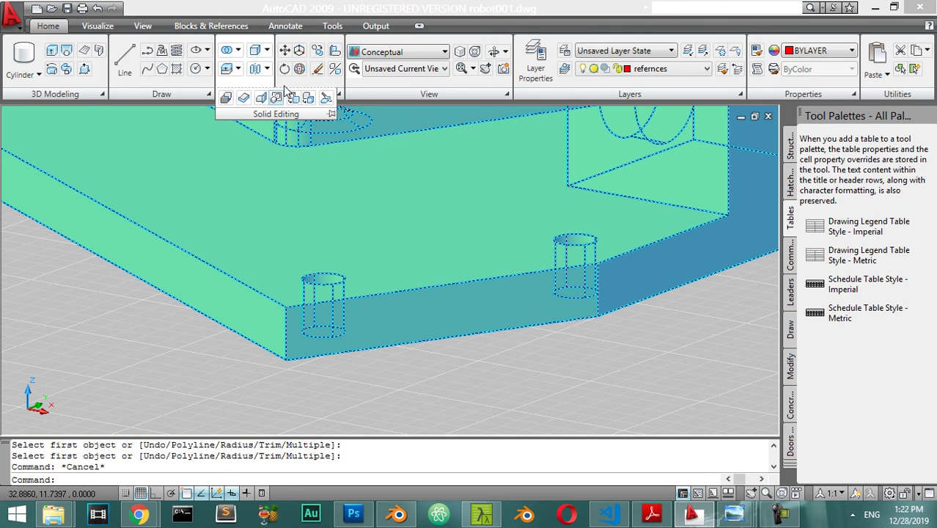
mouse_move(322, 94)
left_click(331, 114)
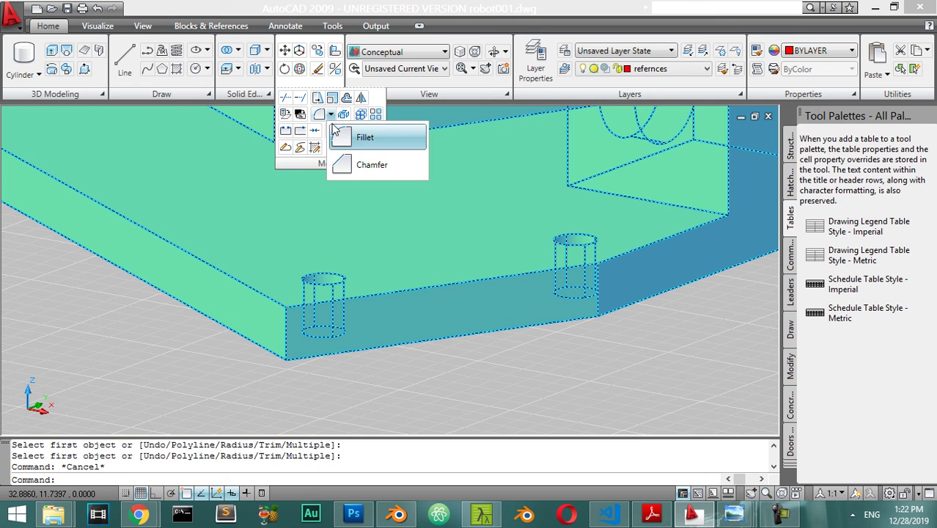
left_click(366, 138)
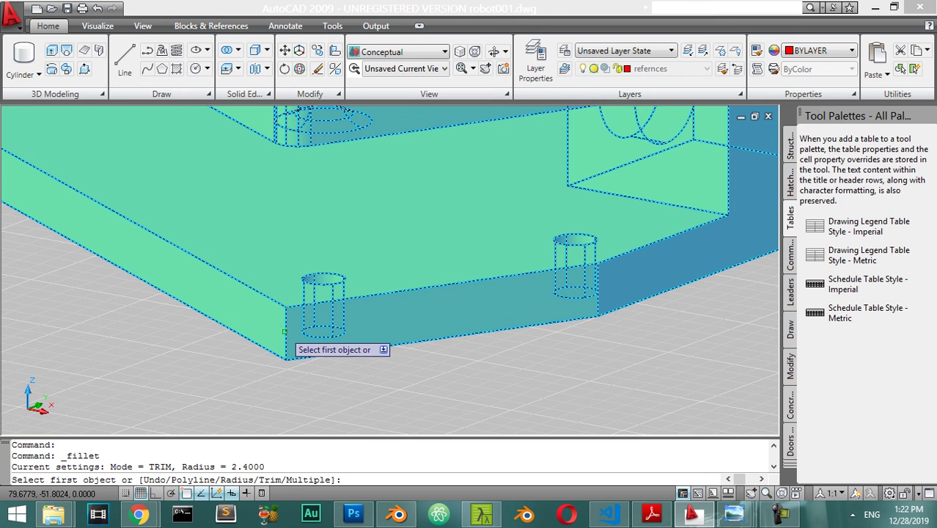
left_click(285, 331)
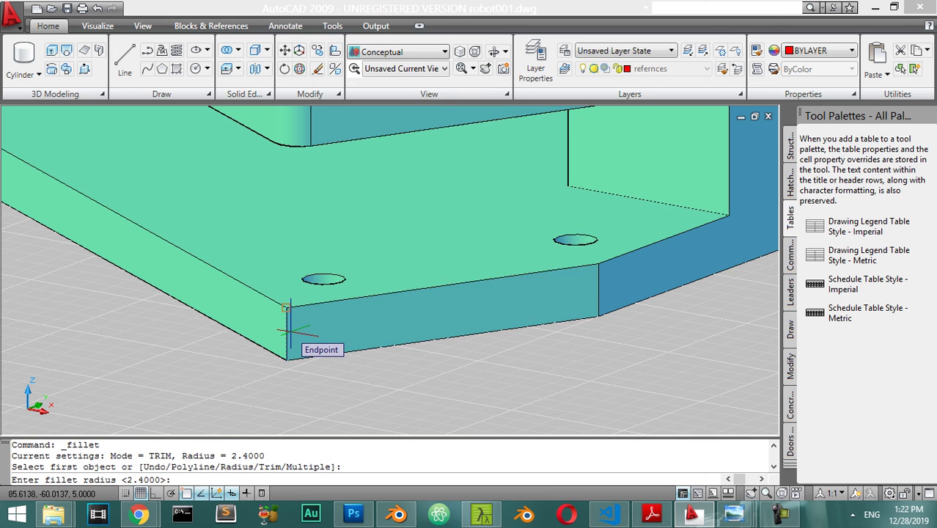
key("Return")
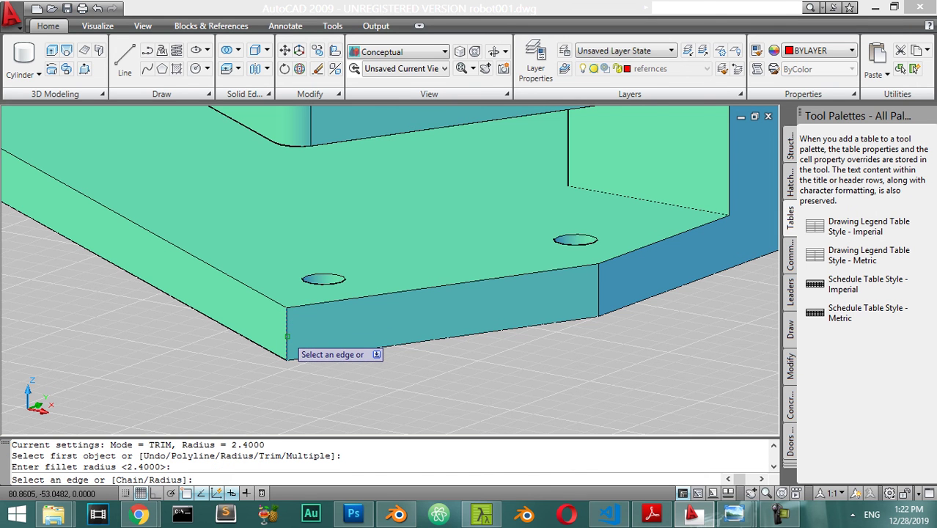
left_click(287, 336)
key("Return")
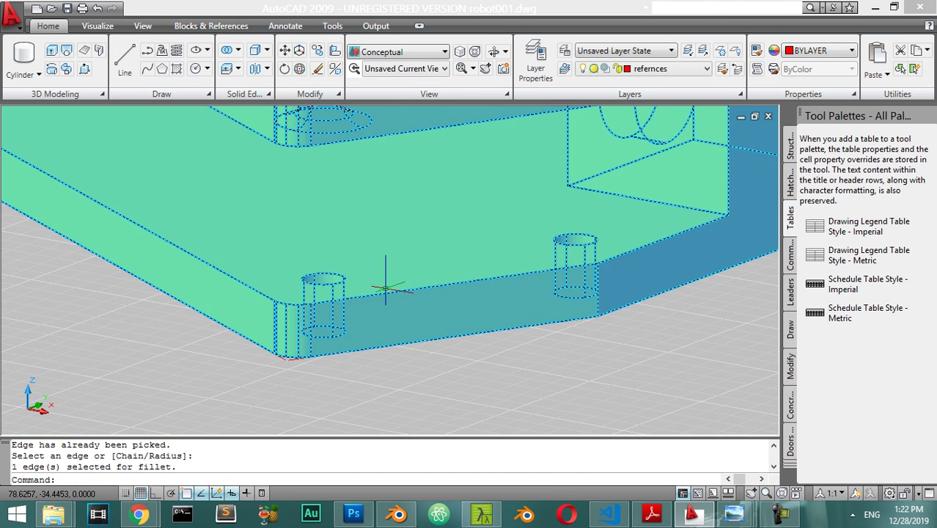
Try to fillet the upper plate's outer corner edge on the opposite side of the part with radius 2.4.
scroll(592, 268, "down", 5)
middle_click_drag(591, 267, 326, 277, "shift")
scroll(365, 249, "up", 4)
middle_click_drag(317, 206, 298, 206, "shift")
key("Escape")
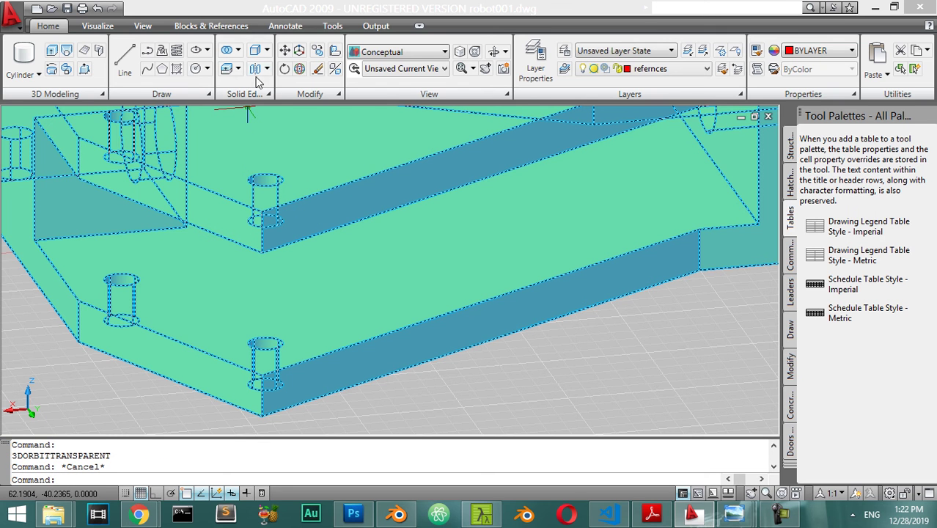
mouse_move(336, 94)
left_click(331, 115)
left_click(356, 133)
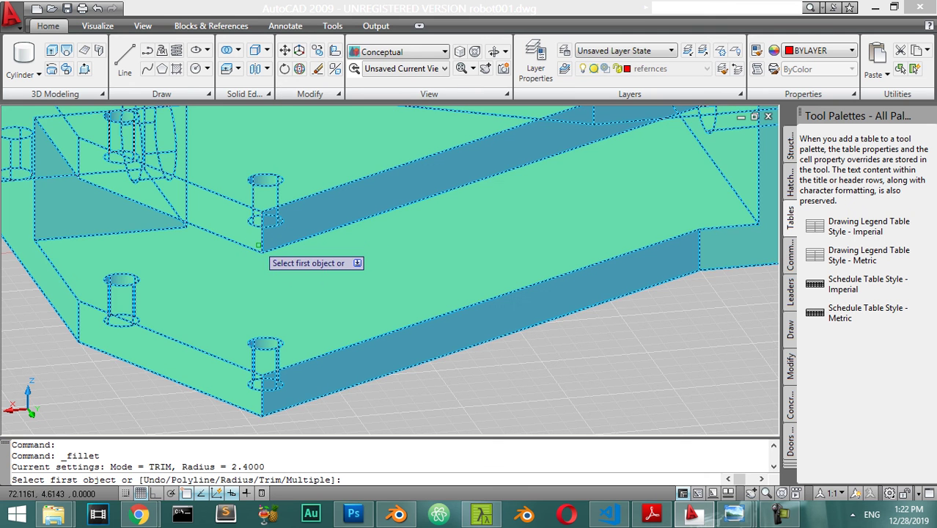
left_click(259, 244)
key("Return")
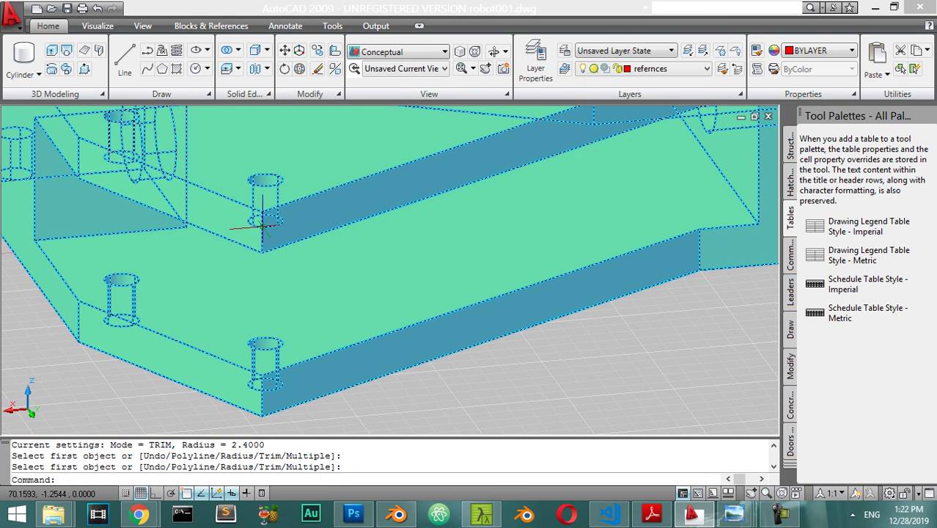
mouse_move(322, 94)
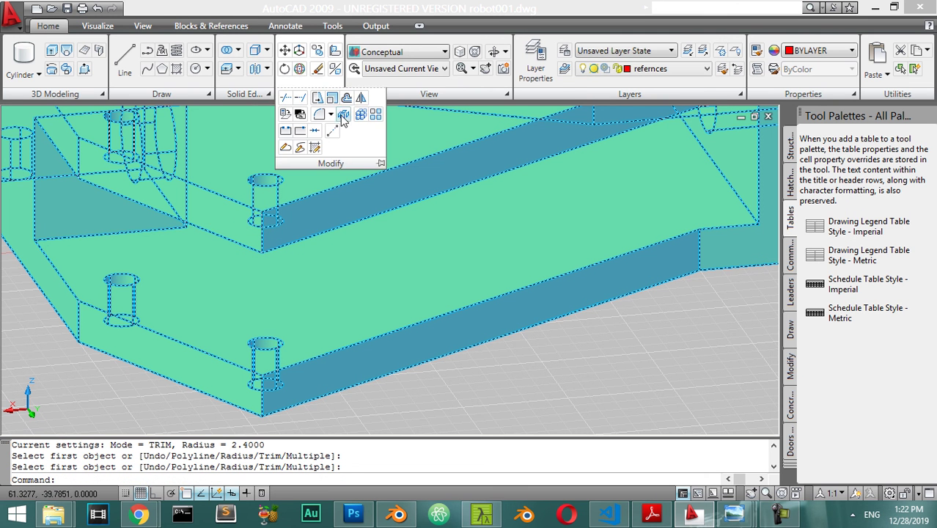
left_click(332, 115)
left_click(356, 132)
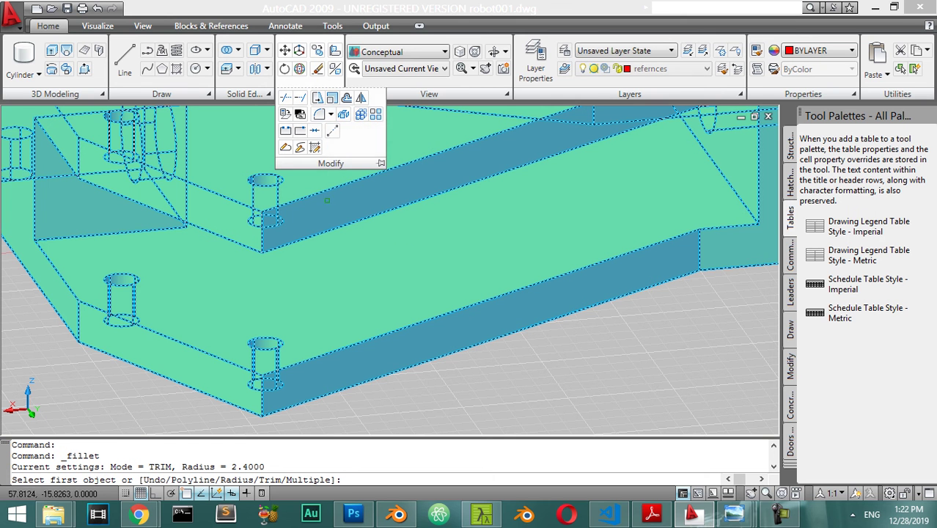
left_click(265, 393)
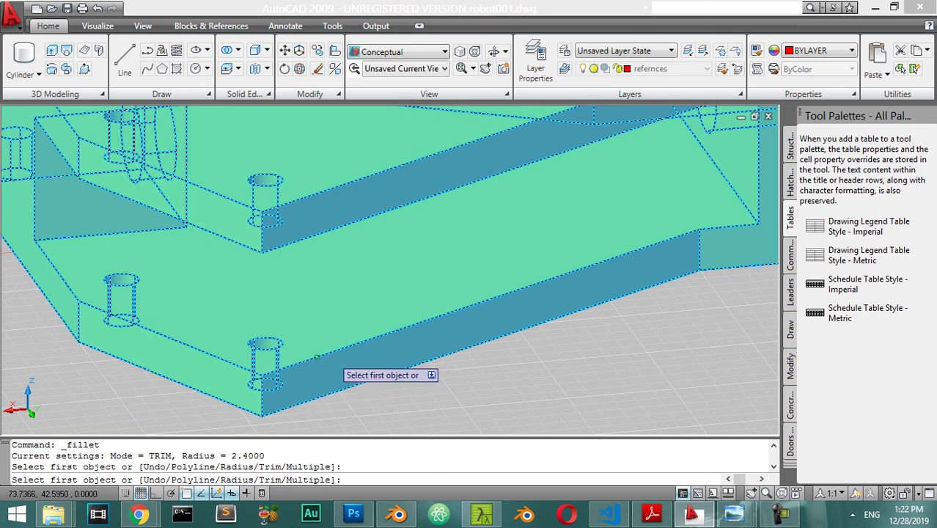
key("Return")
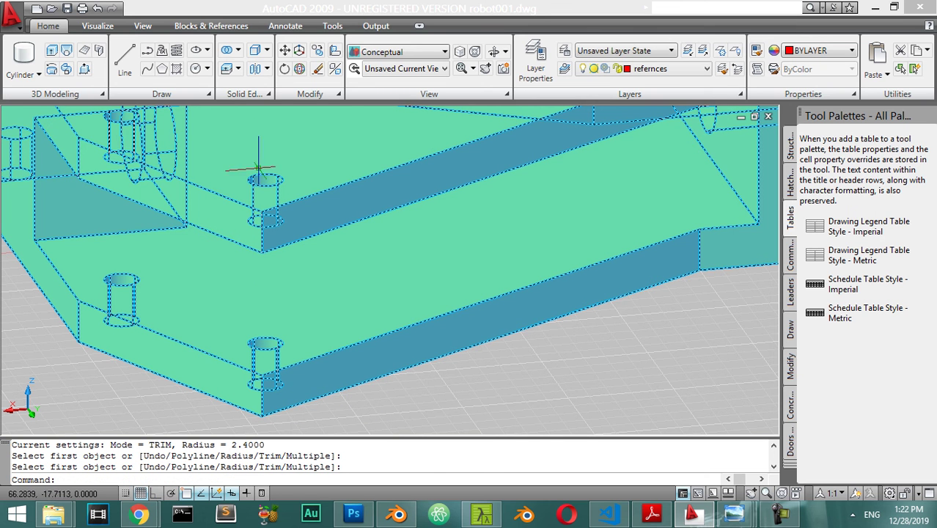
mouse_move(310, 94)
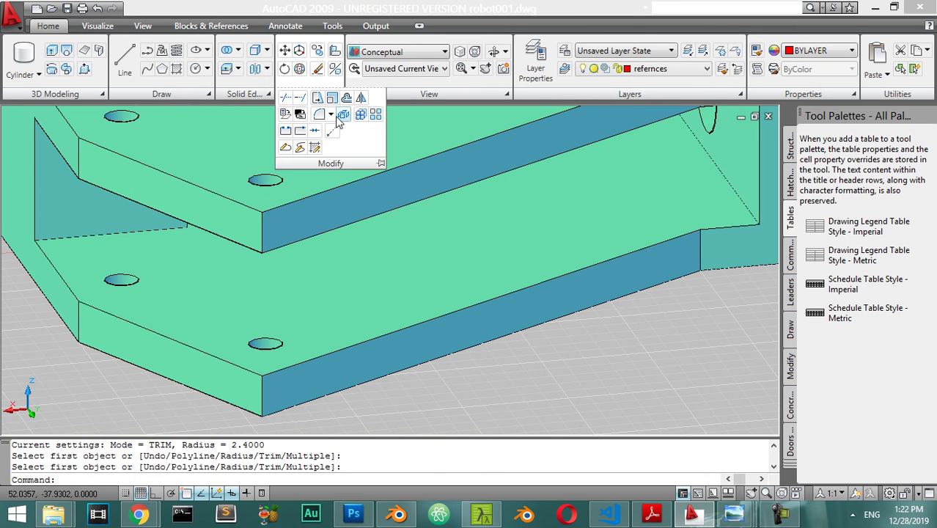
left_click(341, 118)
key("Escape")
key("Escape")
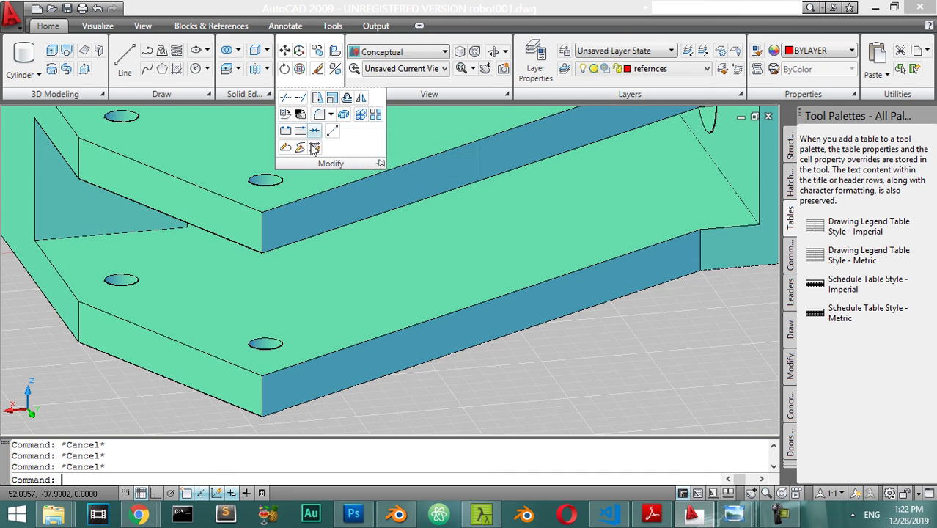
left_click(290, 114)
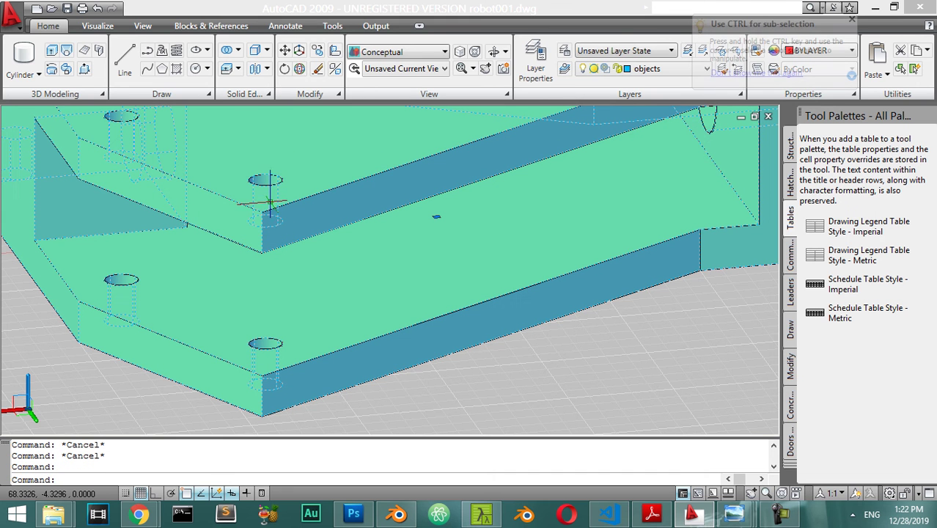
Fillet the outer corner edges of the upper and lower plates together on the unrounded side of the part, with radius 2.4.
left_click(338, 96)
left_click(332, 116)
left_click(343, 132)
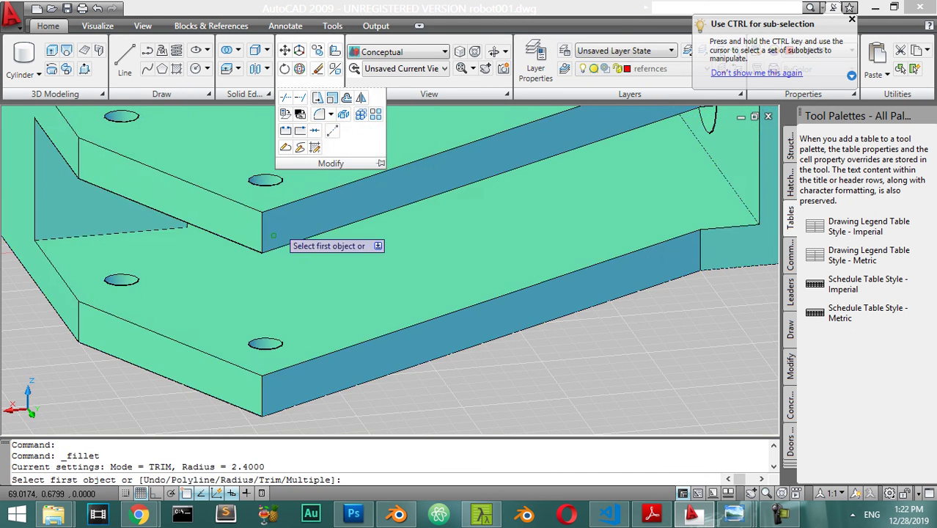
left_click(261, 223)
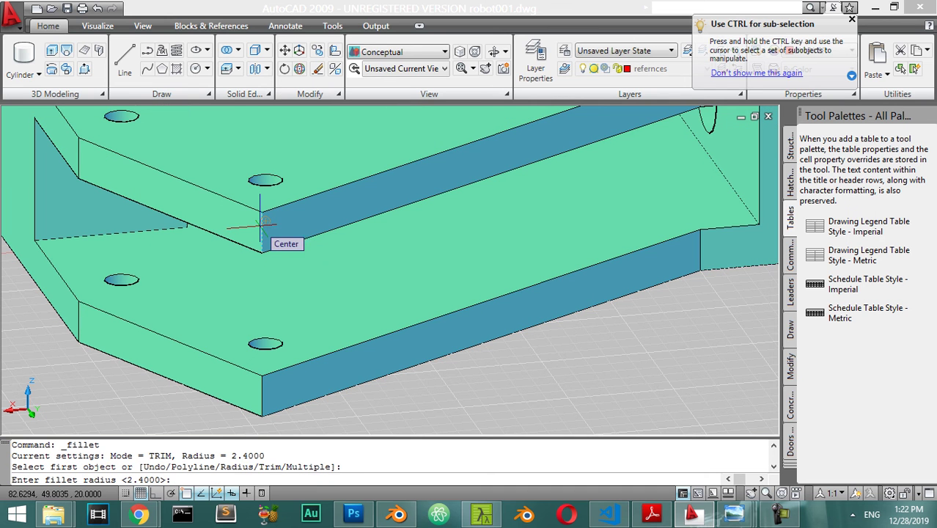
key("Return")
left_click(261, 223)
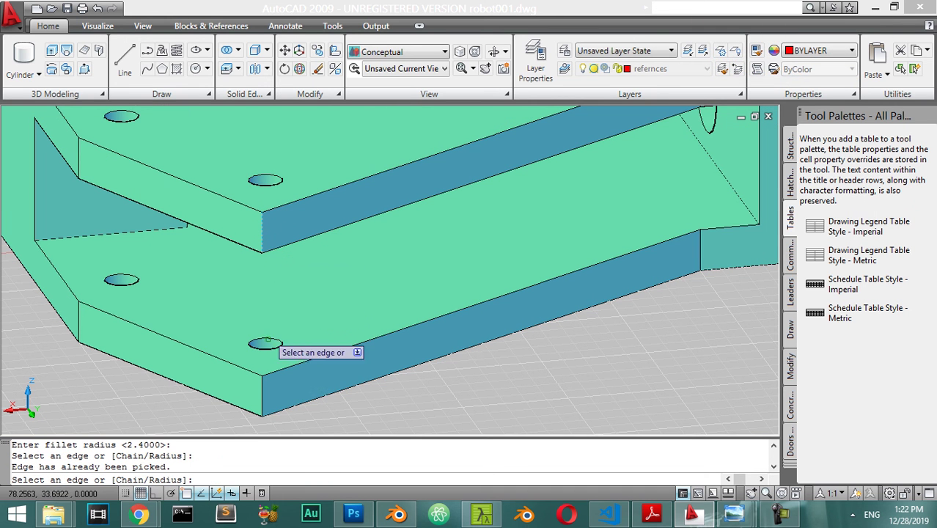
left_click(260, 396)
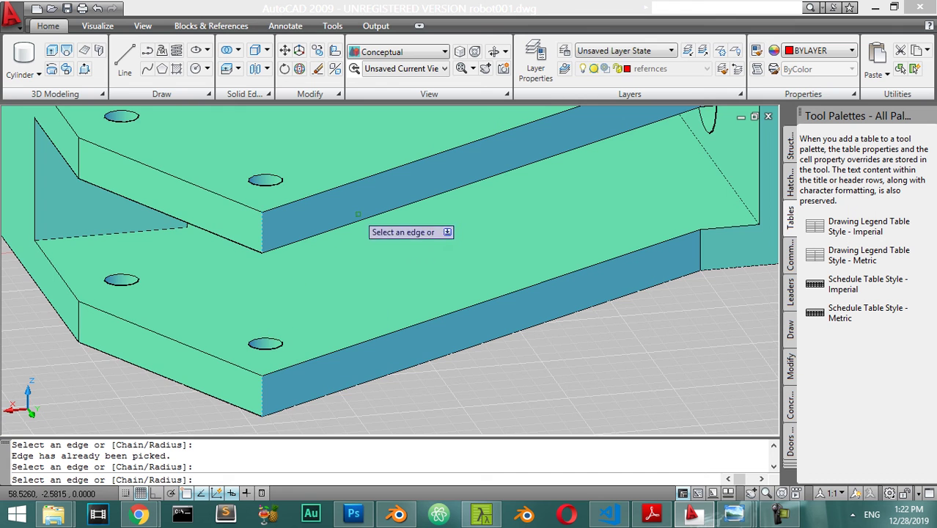
key("Return")
scroll(343, 241, "down", 5)
middle_click_drag(343, 241, 644, 292, "shift")
scroll(513, 250, "up", 5)
scroll(469, 240, "down", 6)
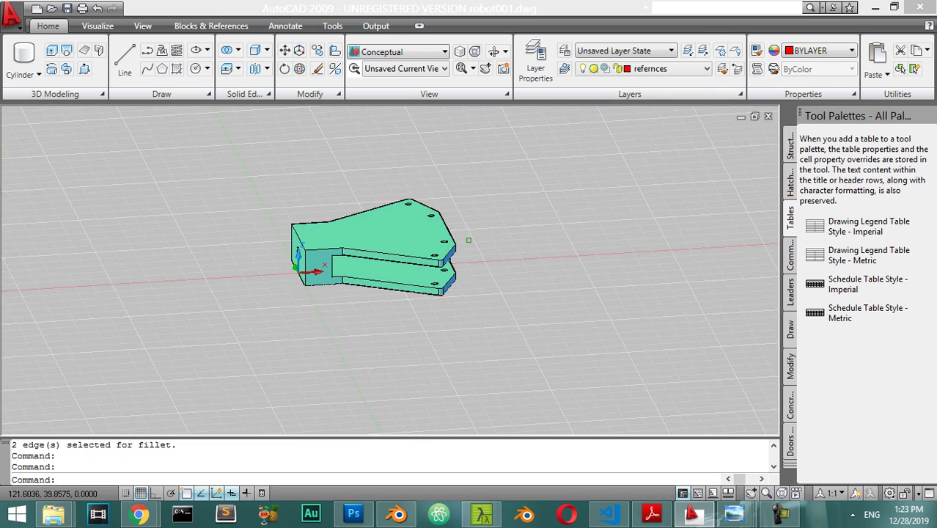